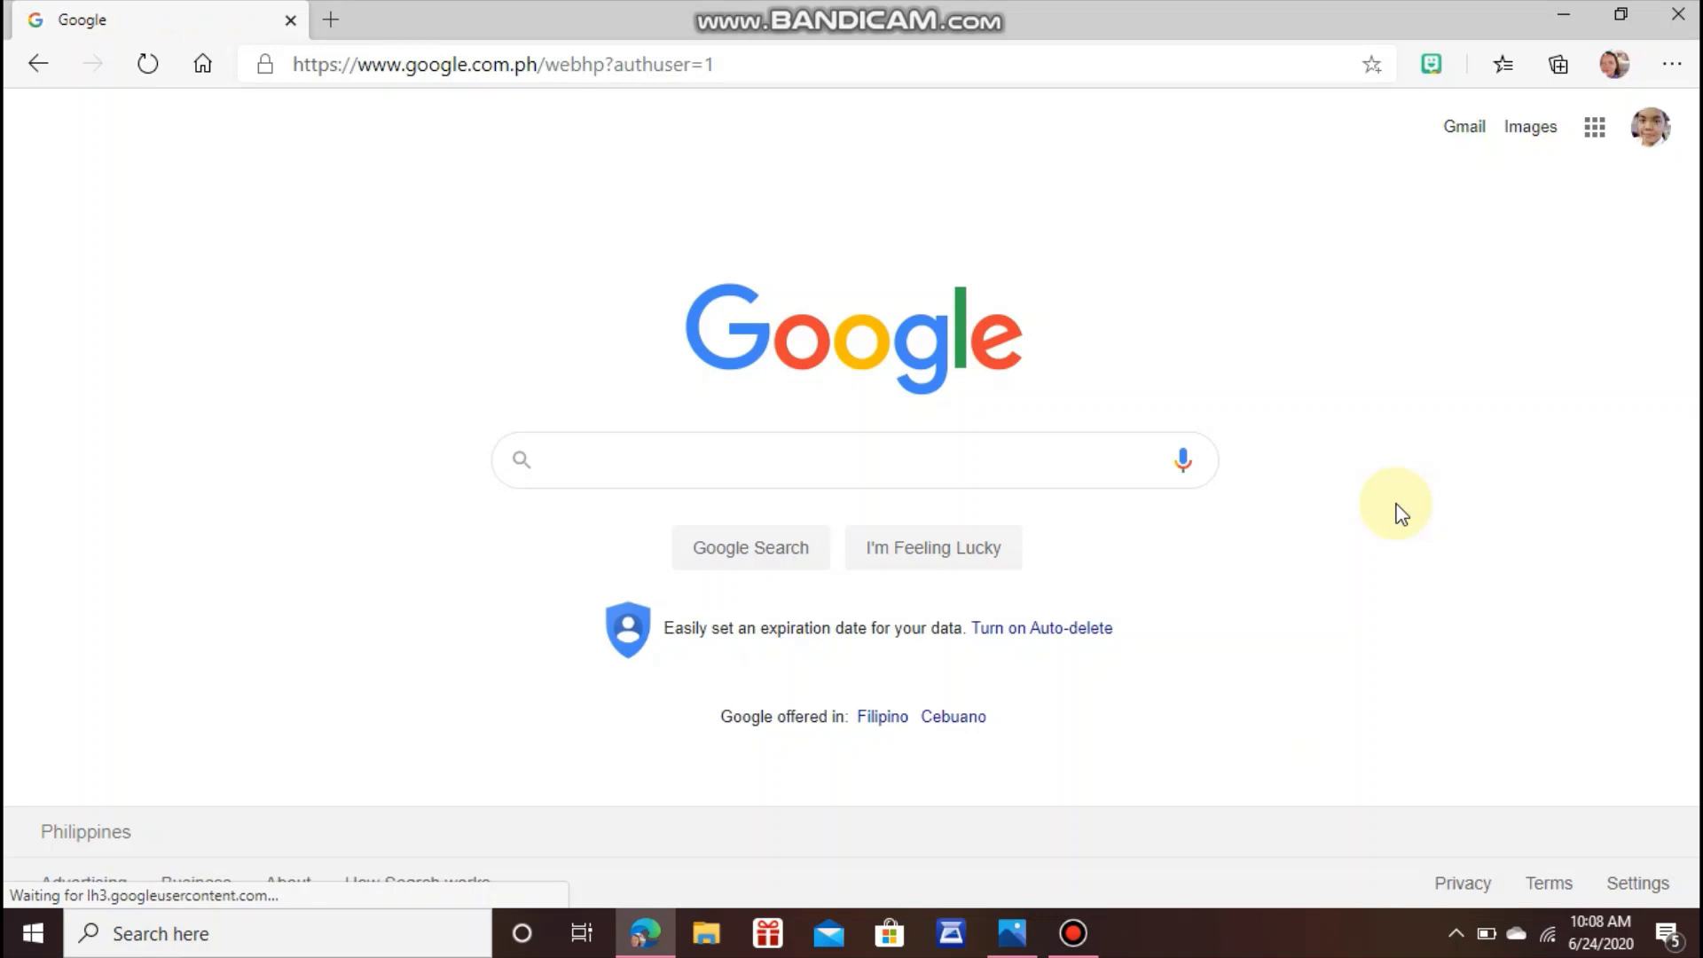
Go to Google Drive from the Google apps grid on the search page.
click(1594, 132)
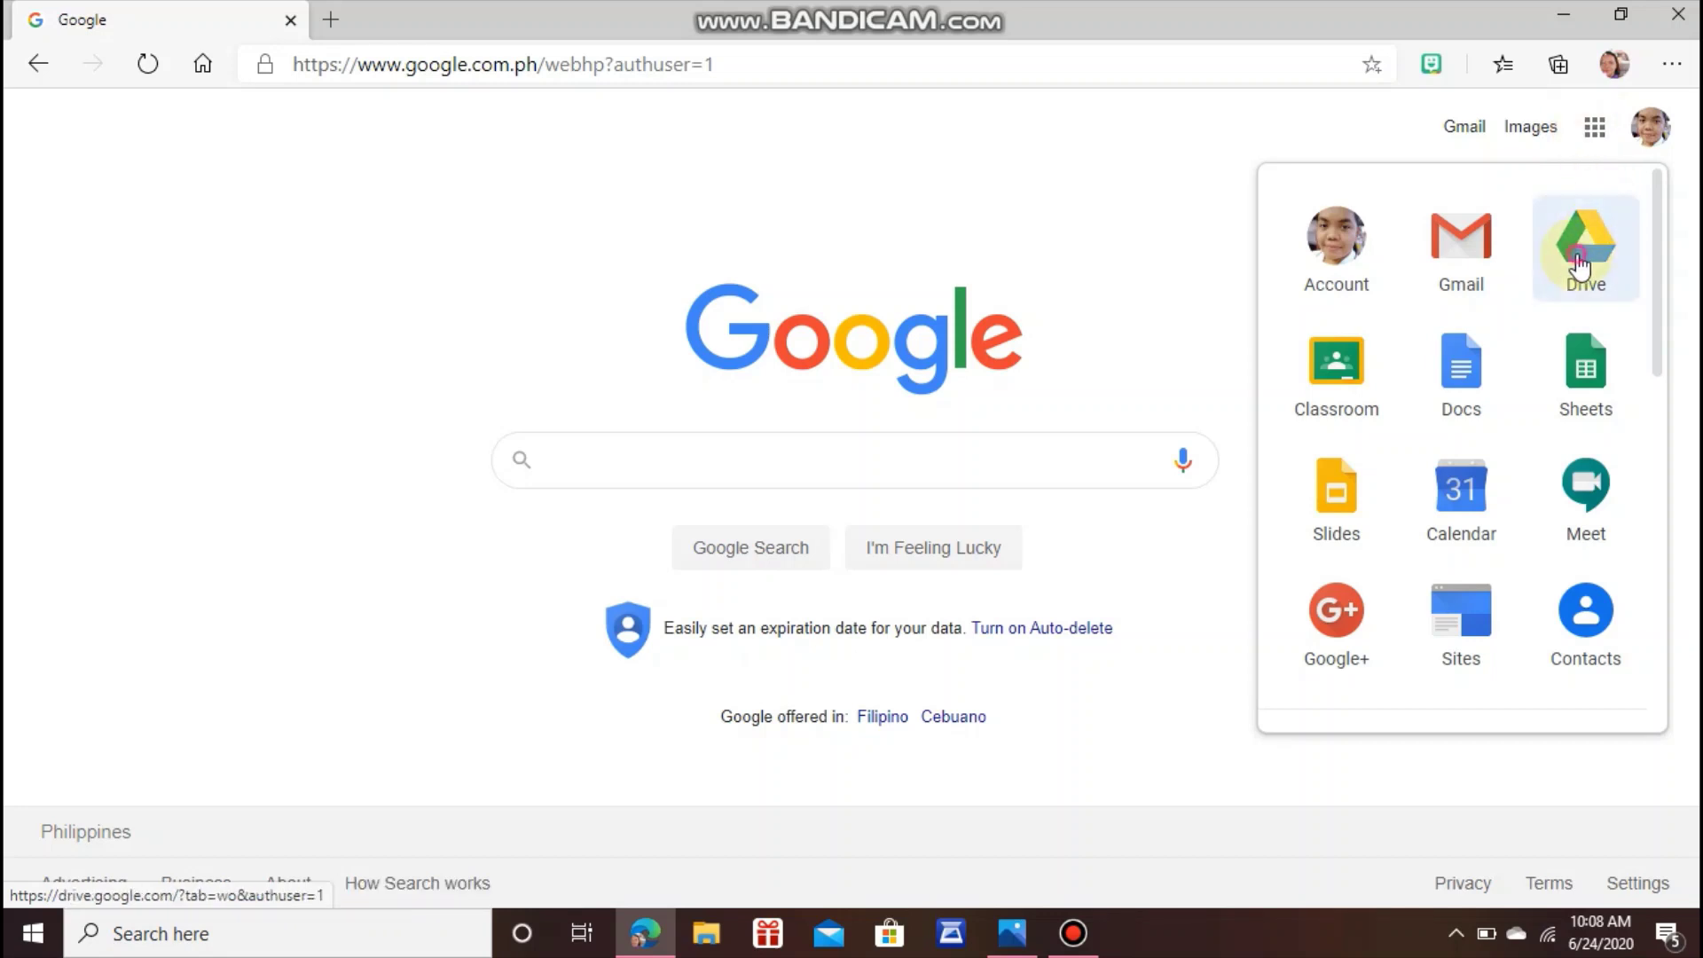
click(1579, 264)
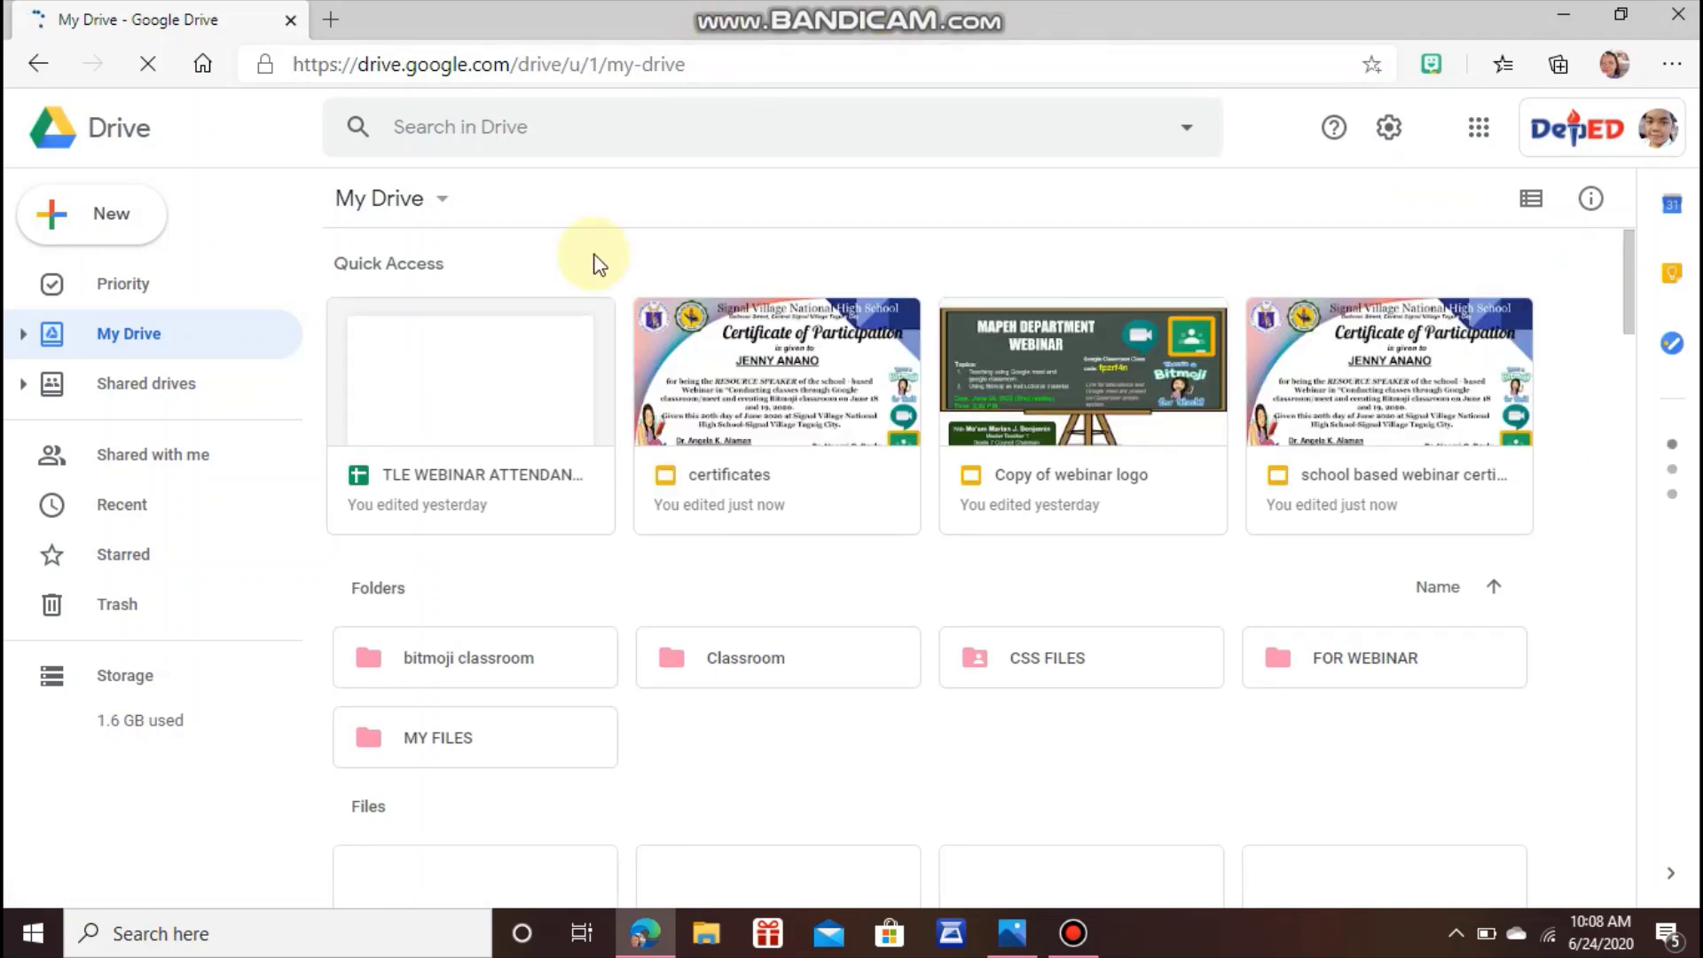
Create a new blank Google Form from Drive's New > More menu.
click(122, 211)
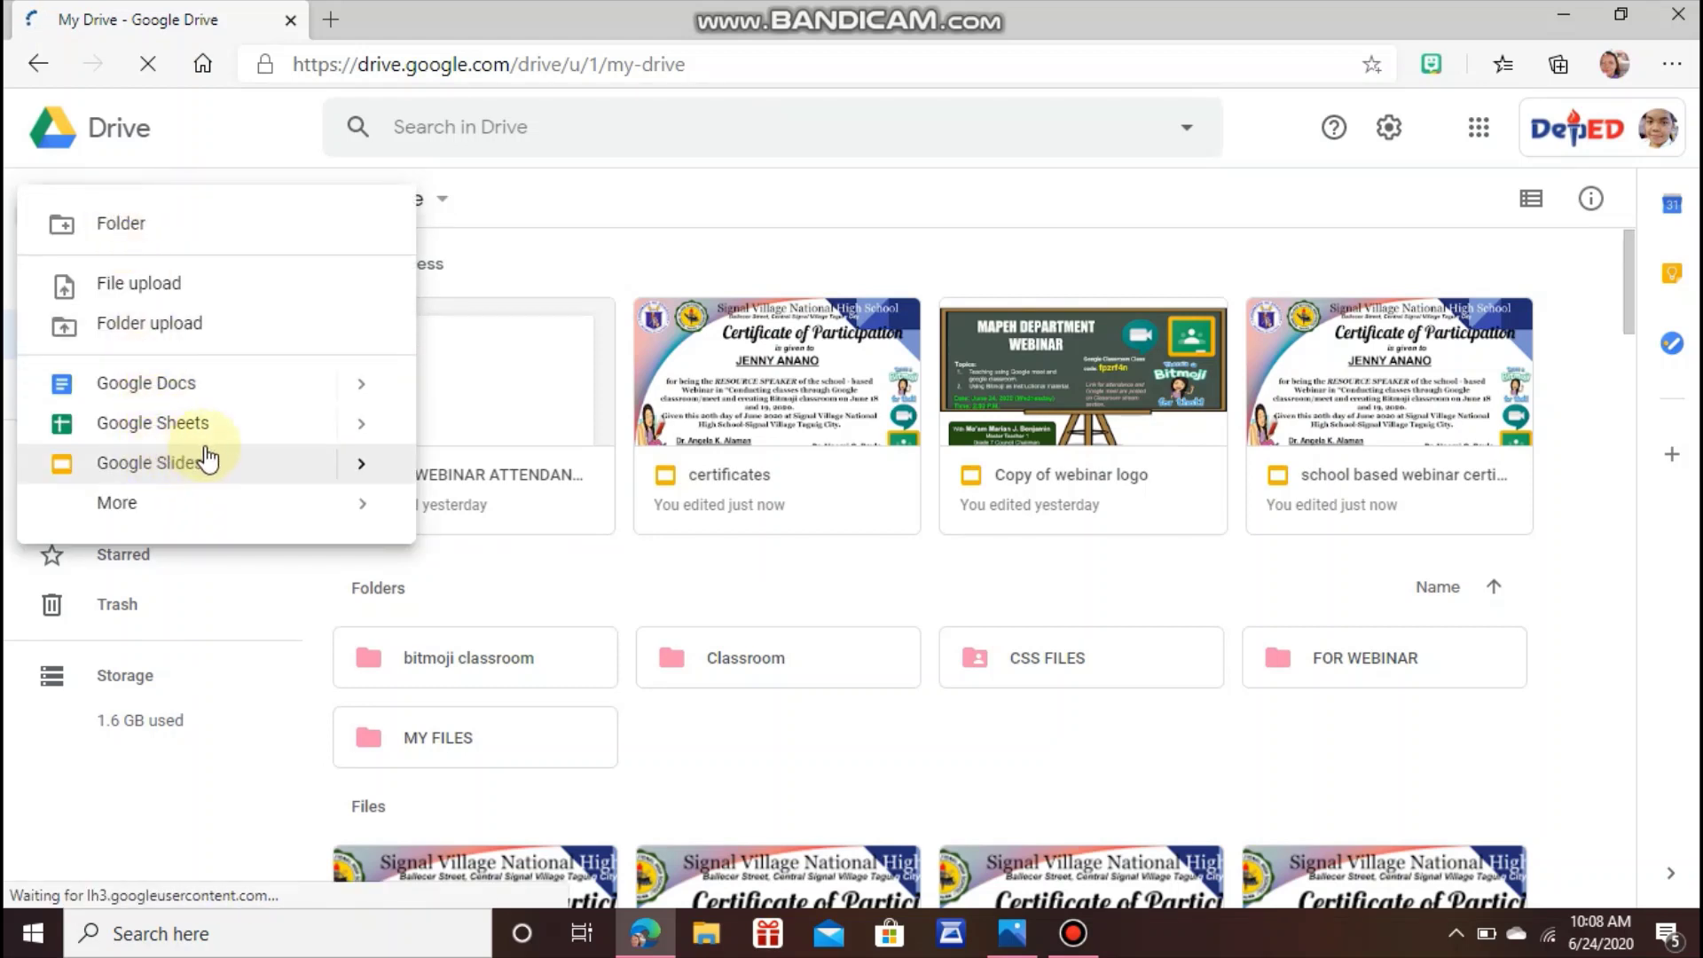
mouse_move(173, 506)
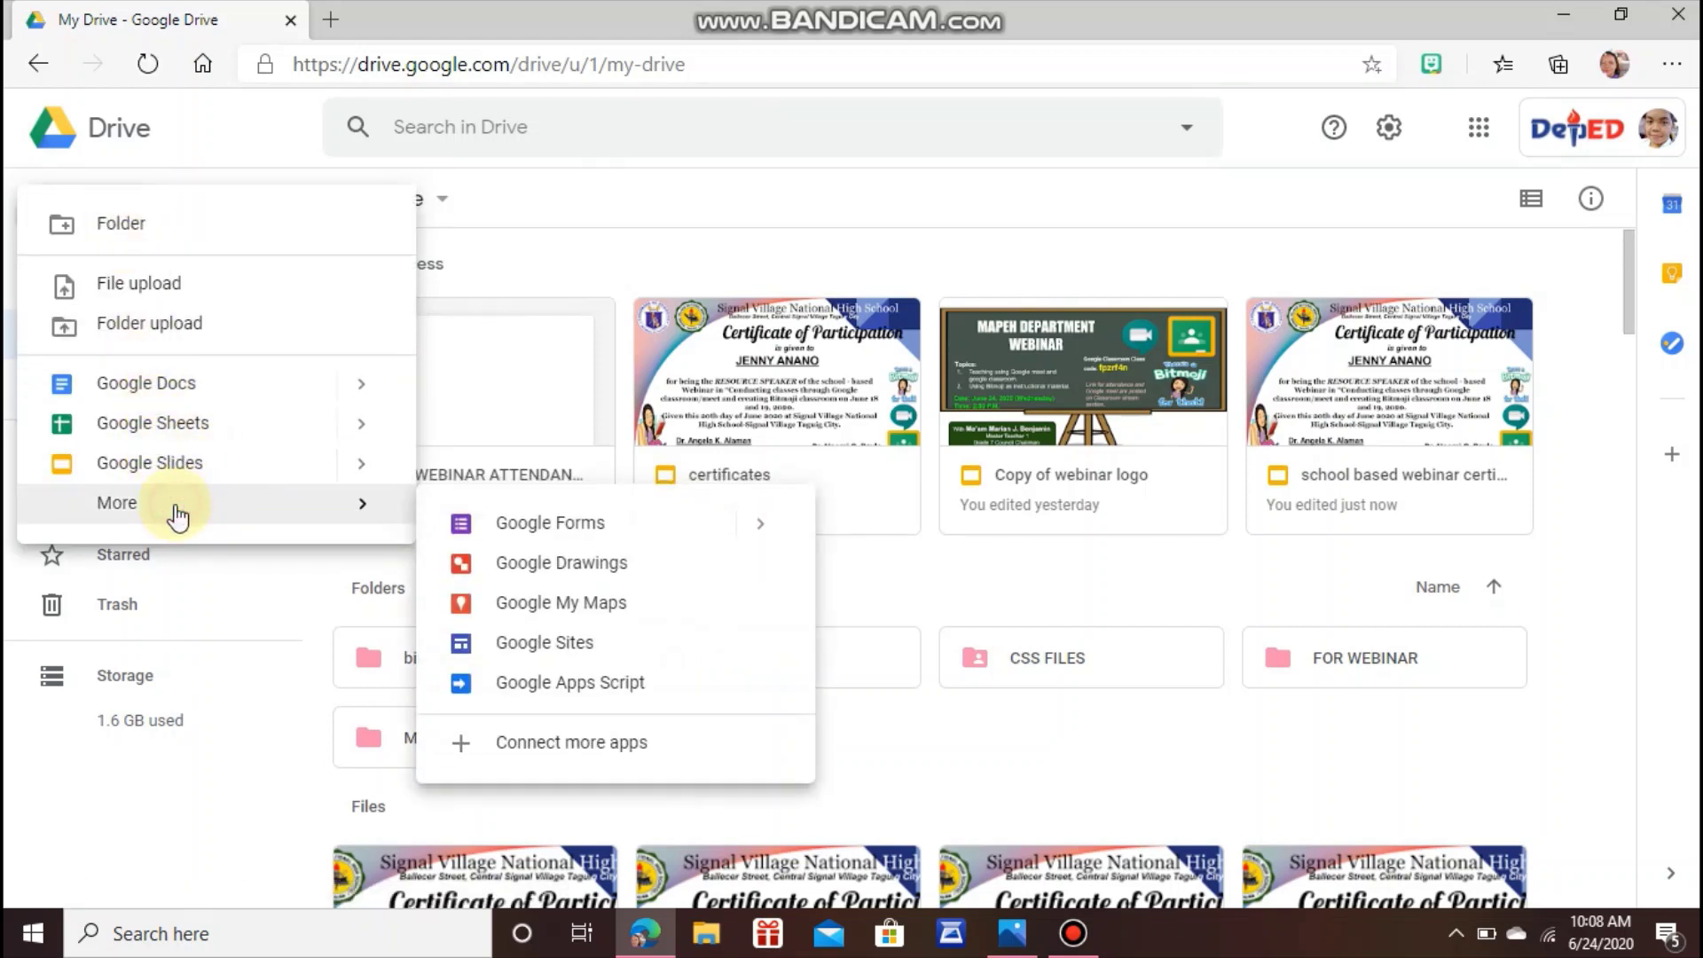
click(529, 528)
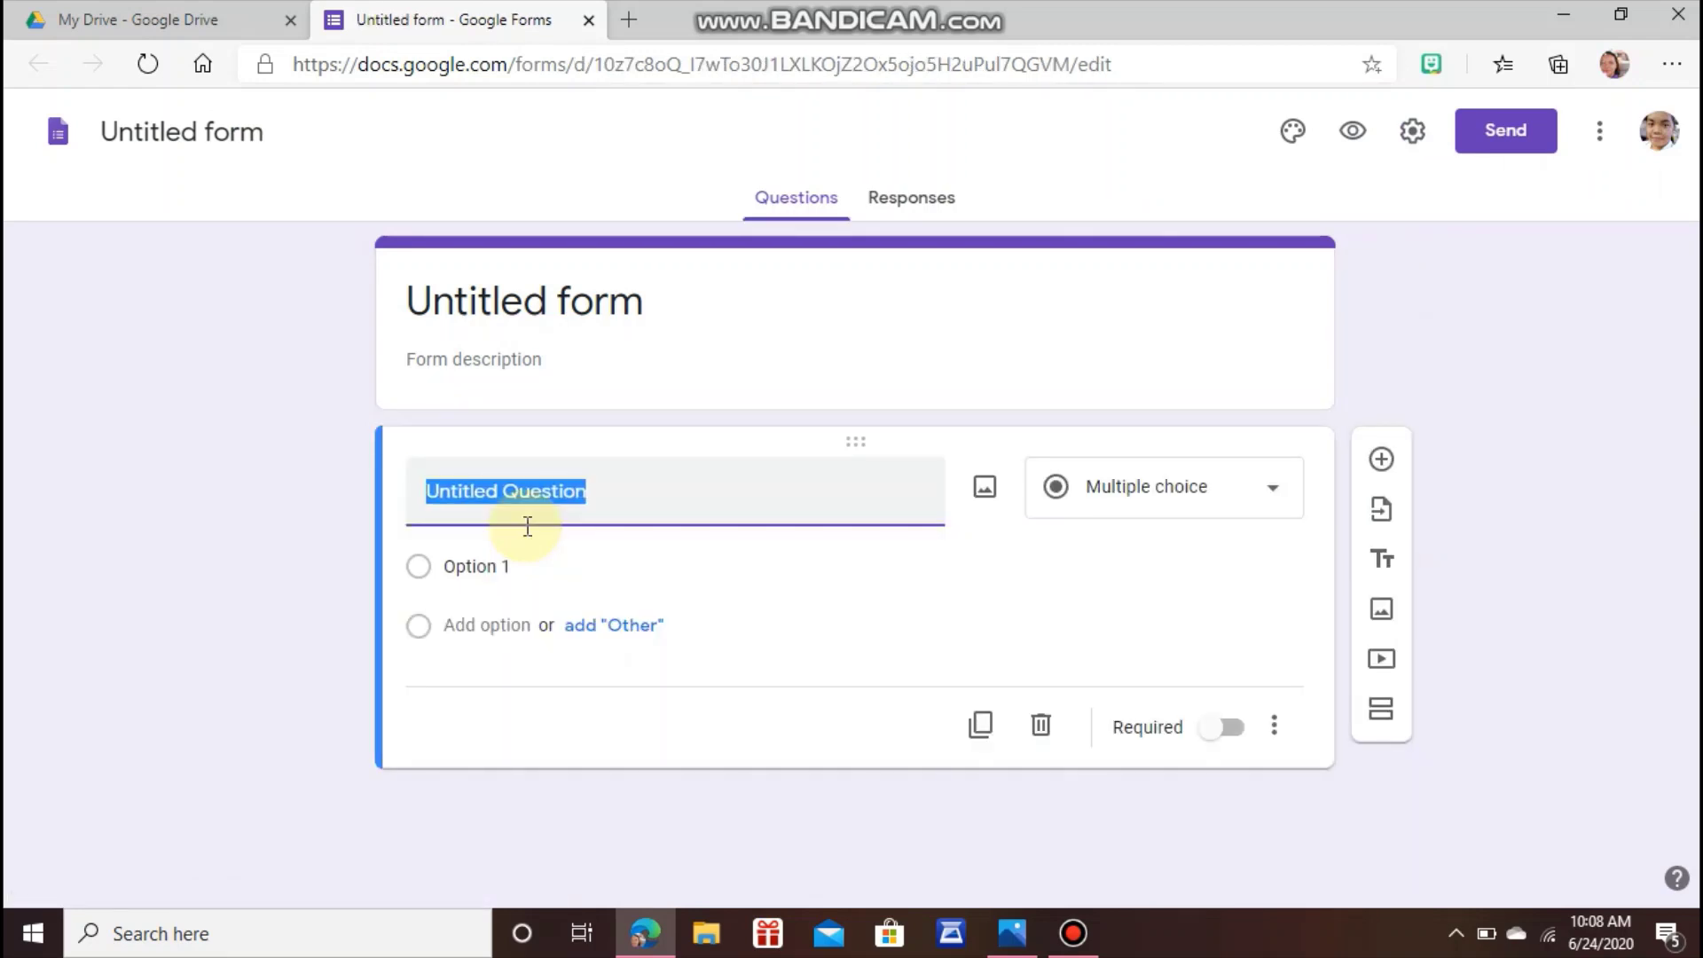
Rename the untitled form to 'MASANGKAY ATTENDANCE'.
click(186, 126)
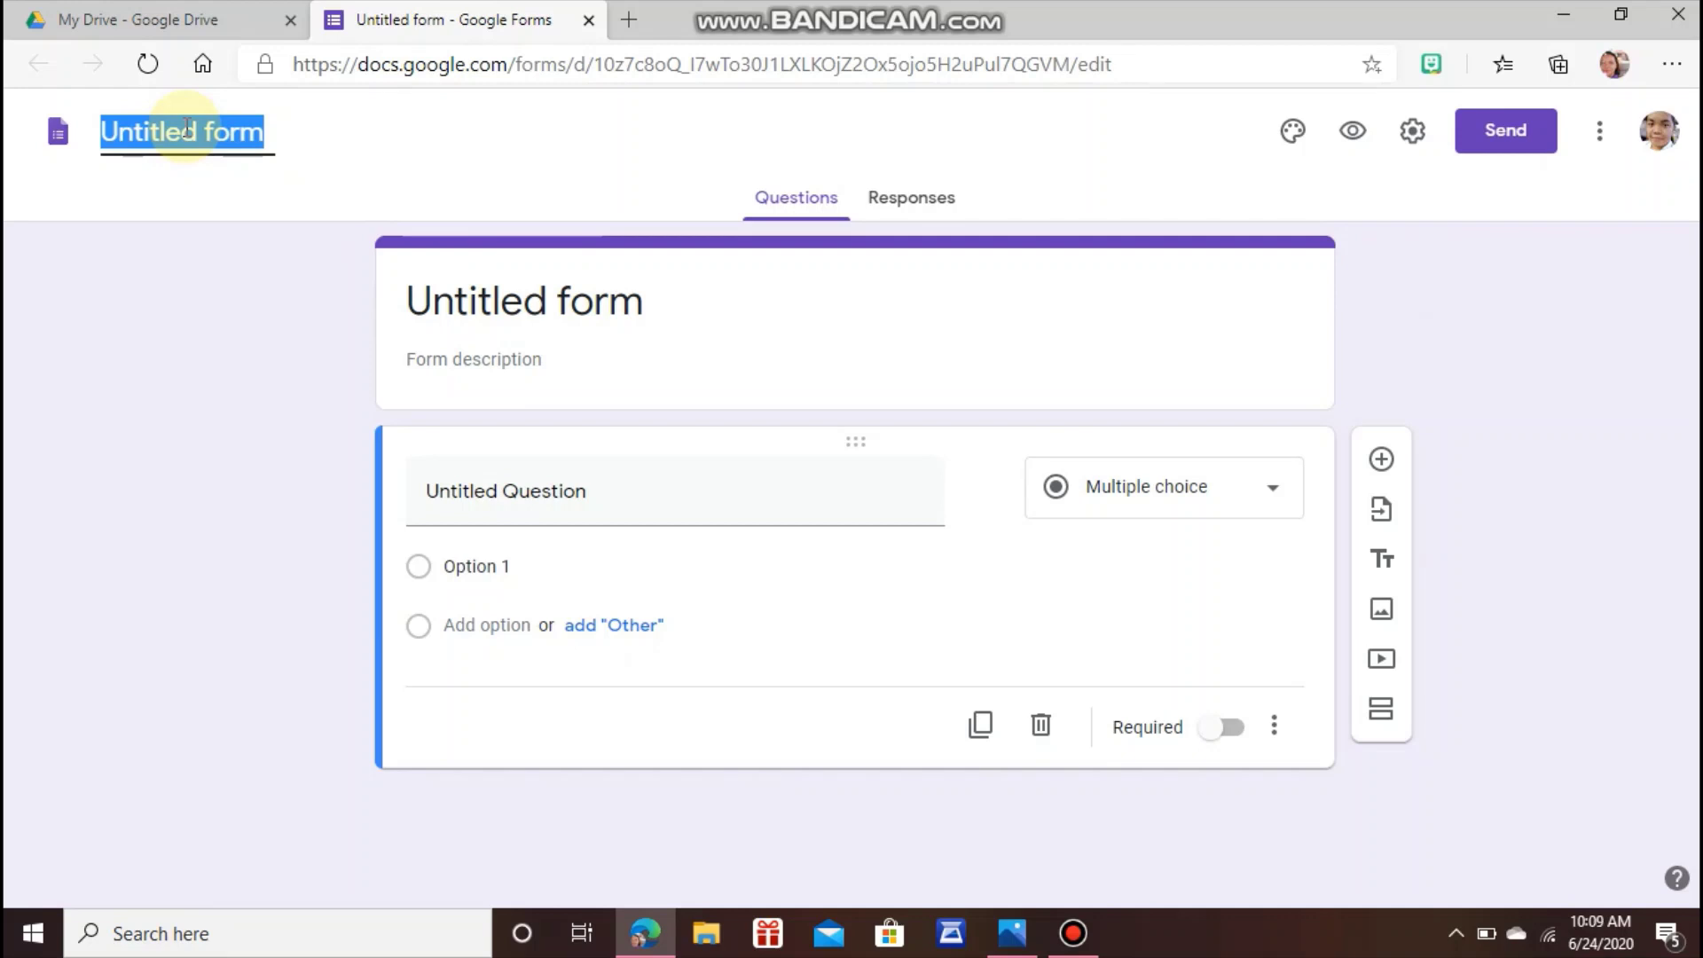
text(MASAN)
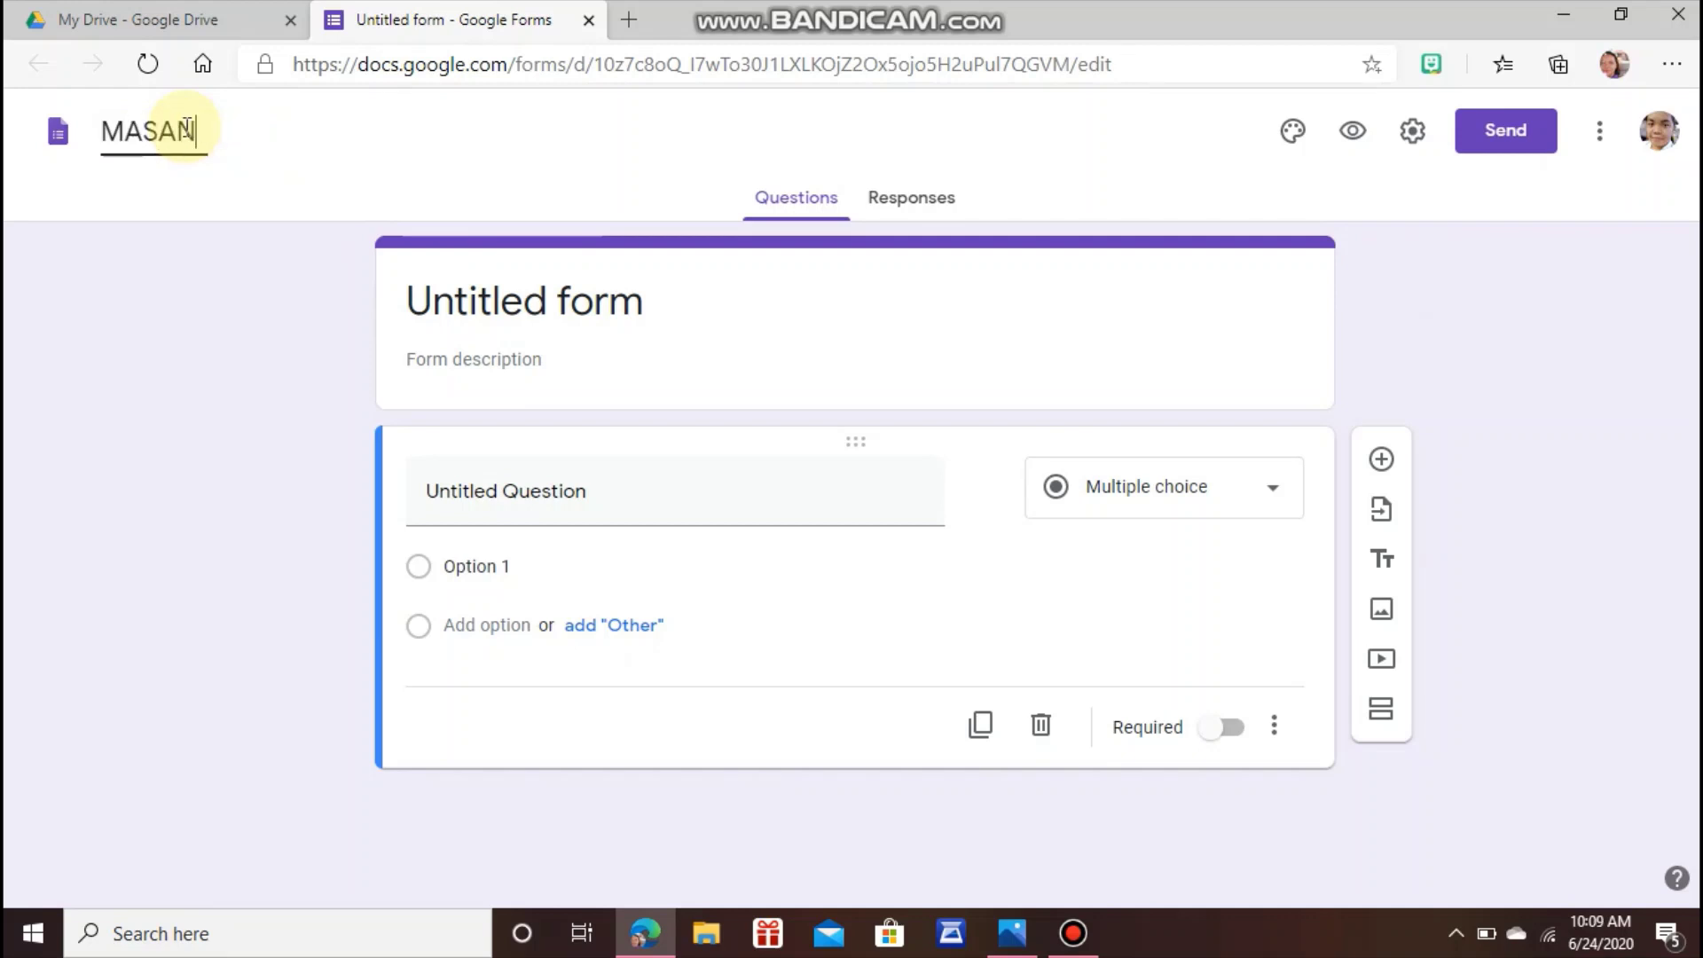
text(GKAY ATT)
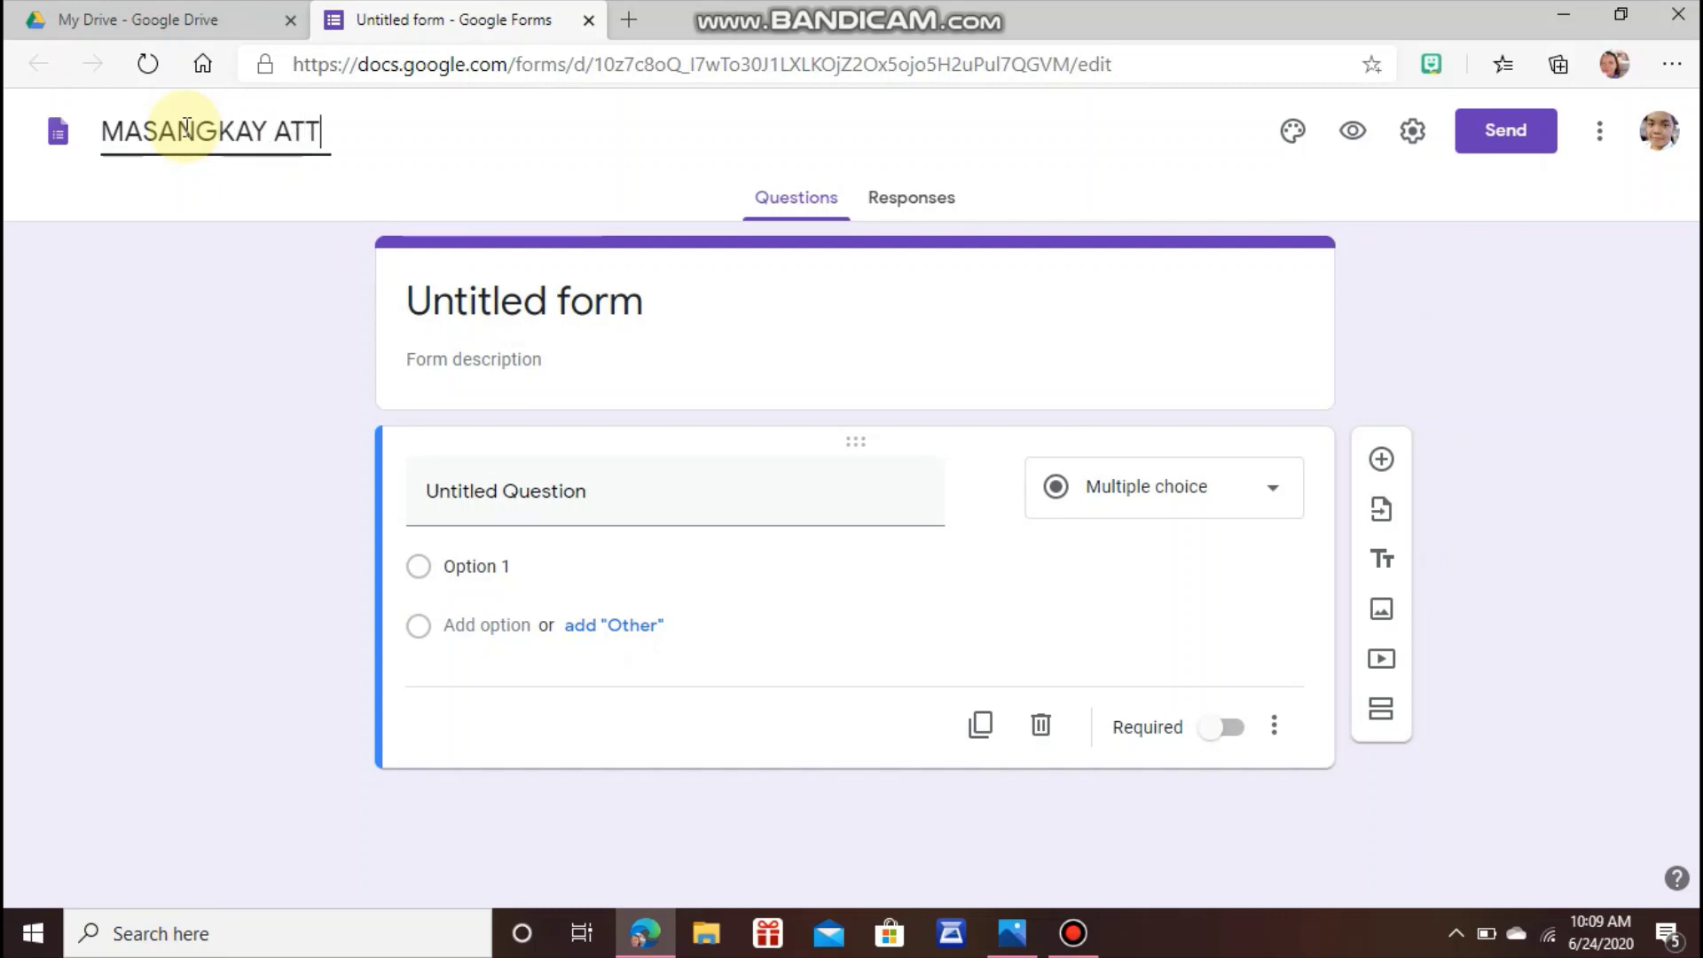
text(ENDANCE)
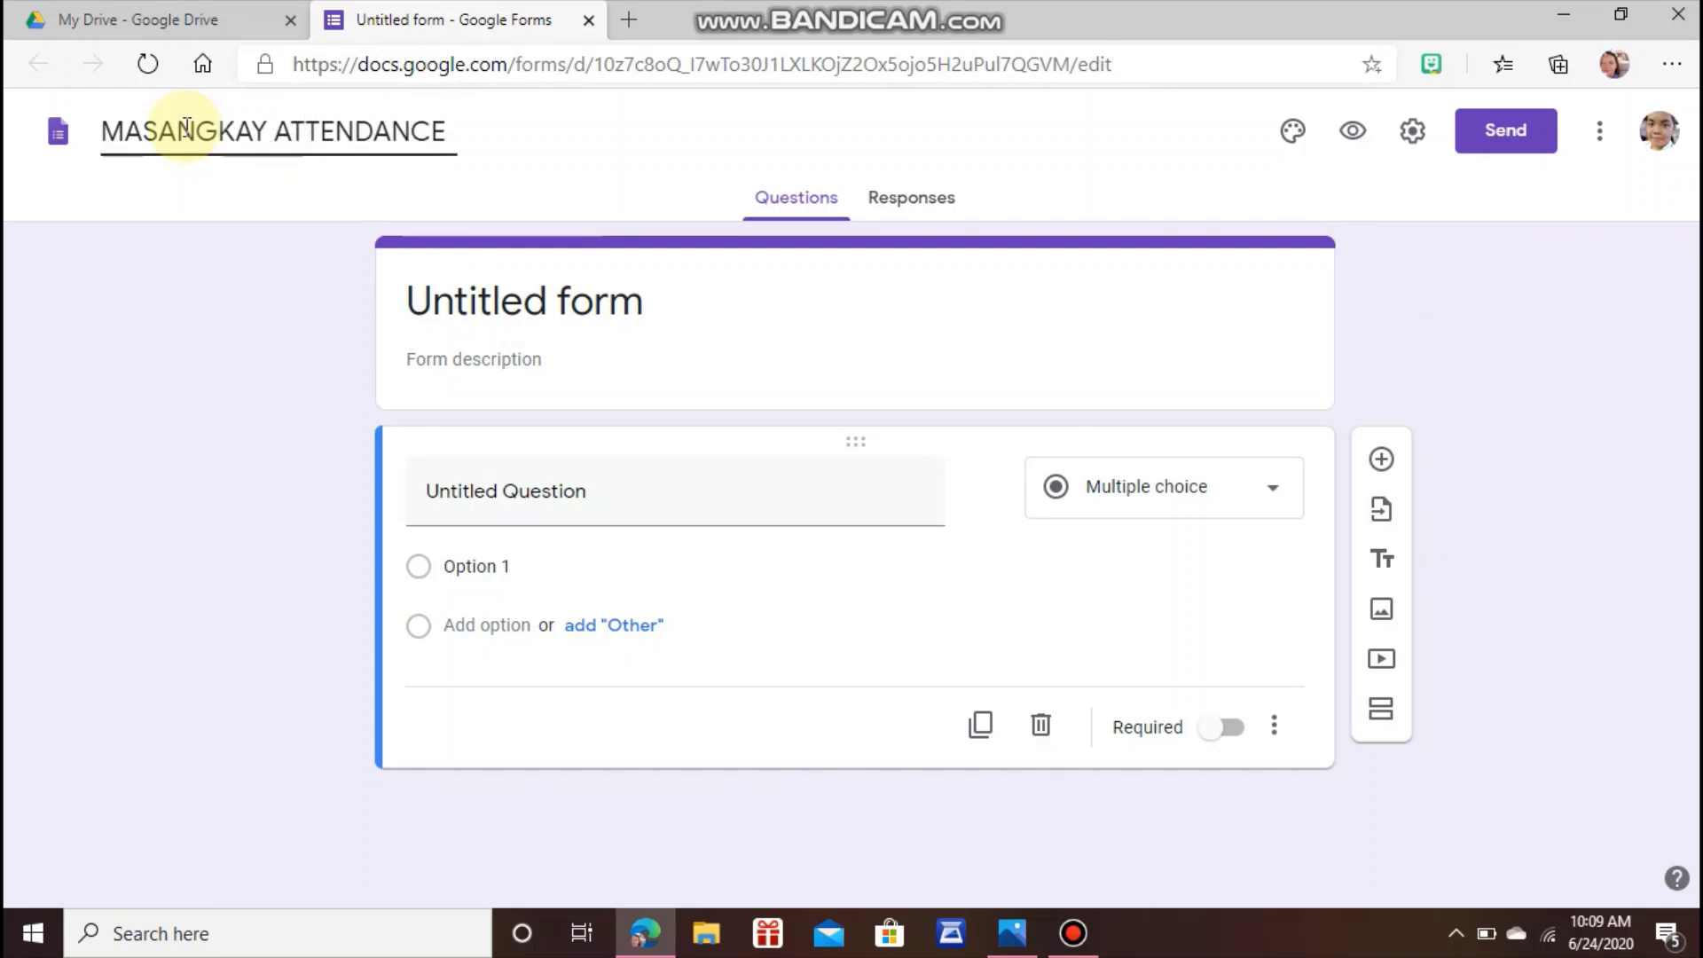
click(437, 297)
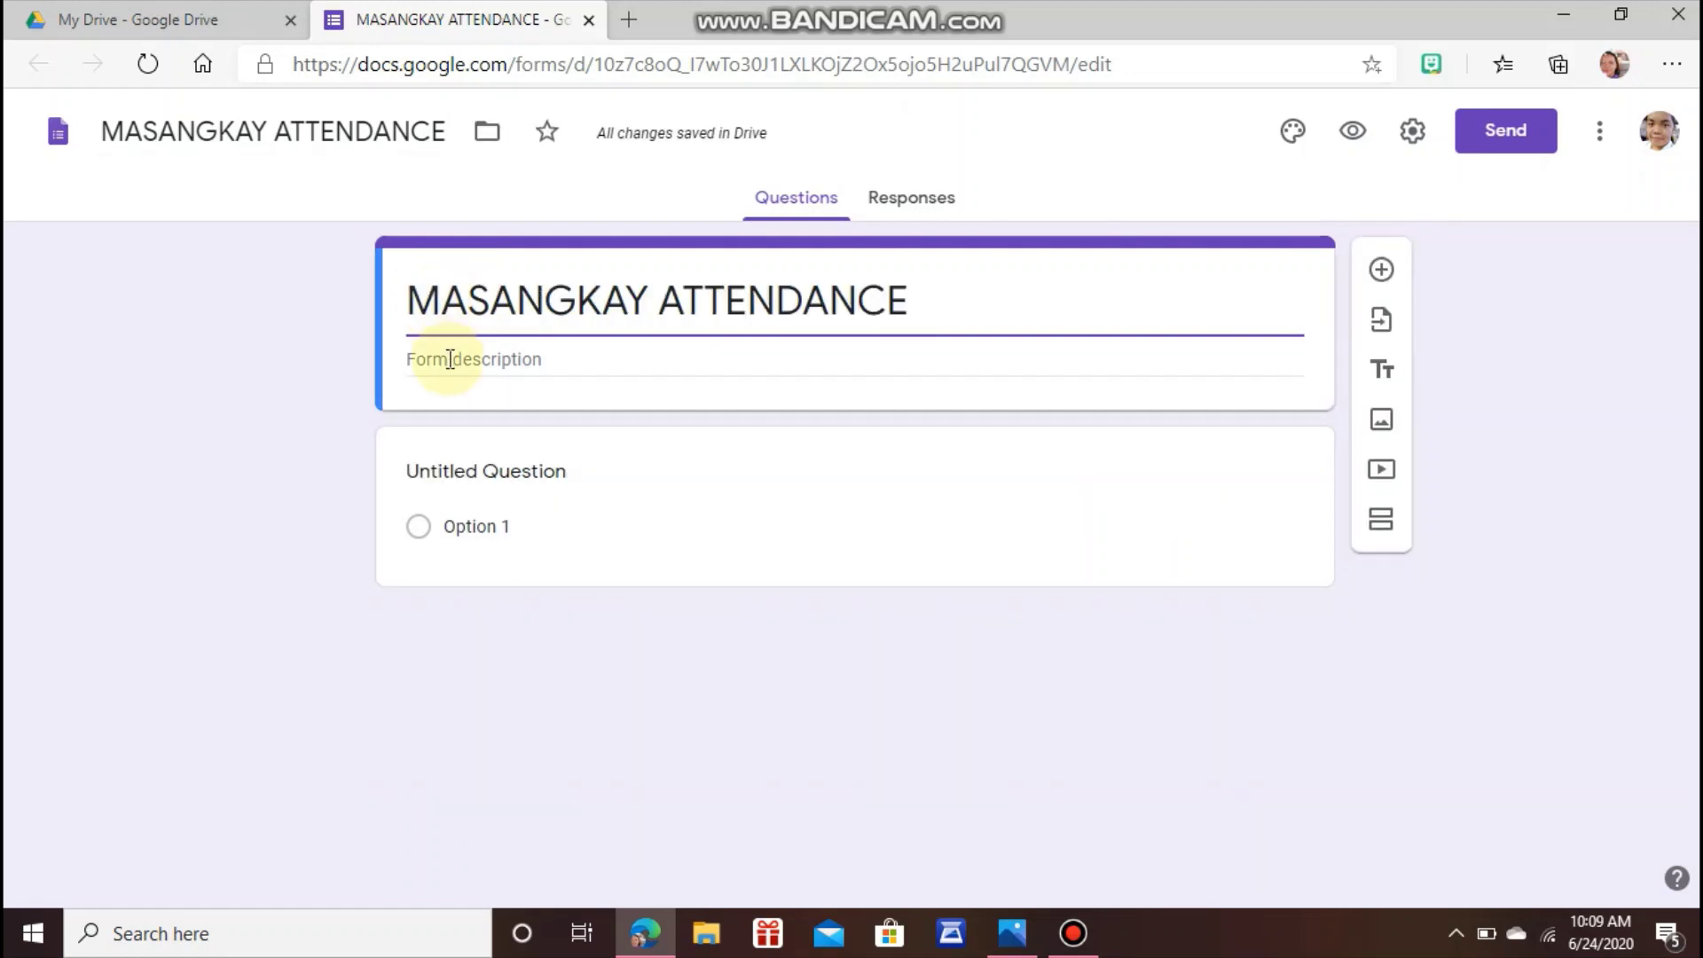
click(449, 468)
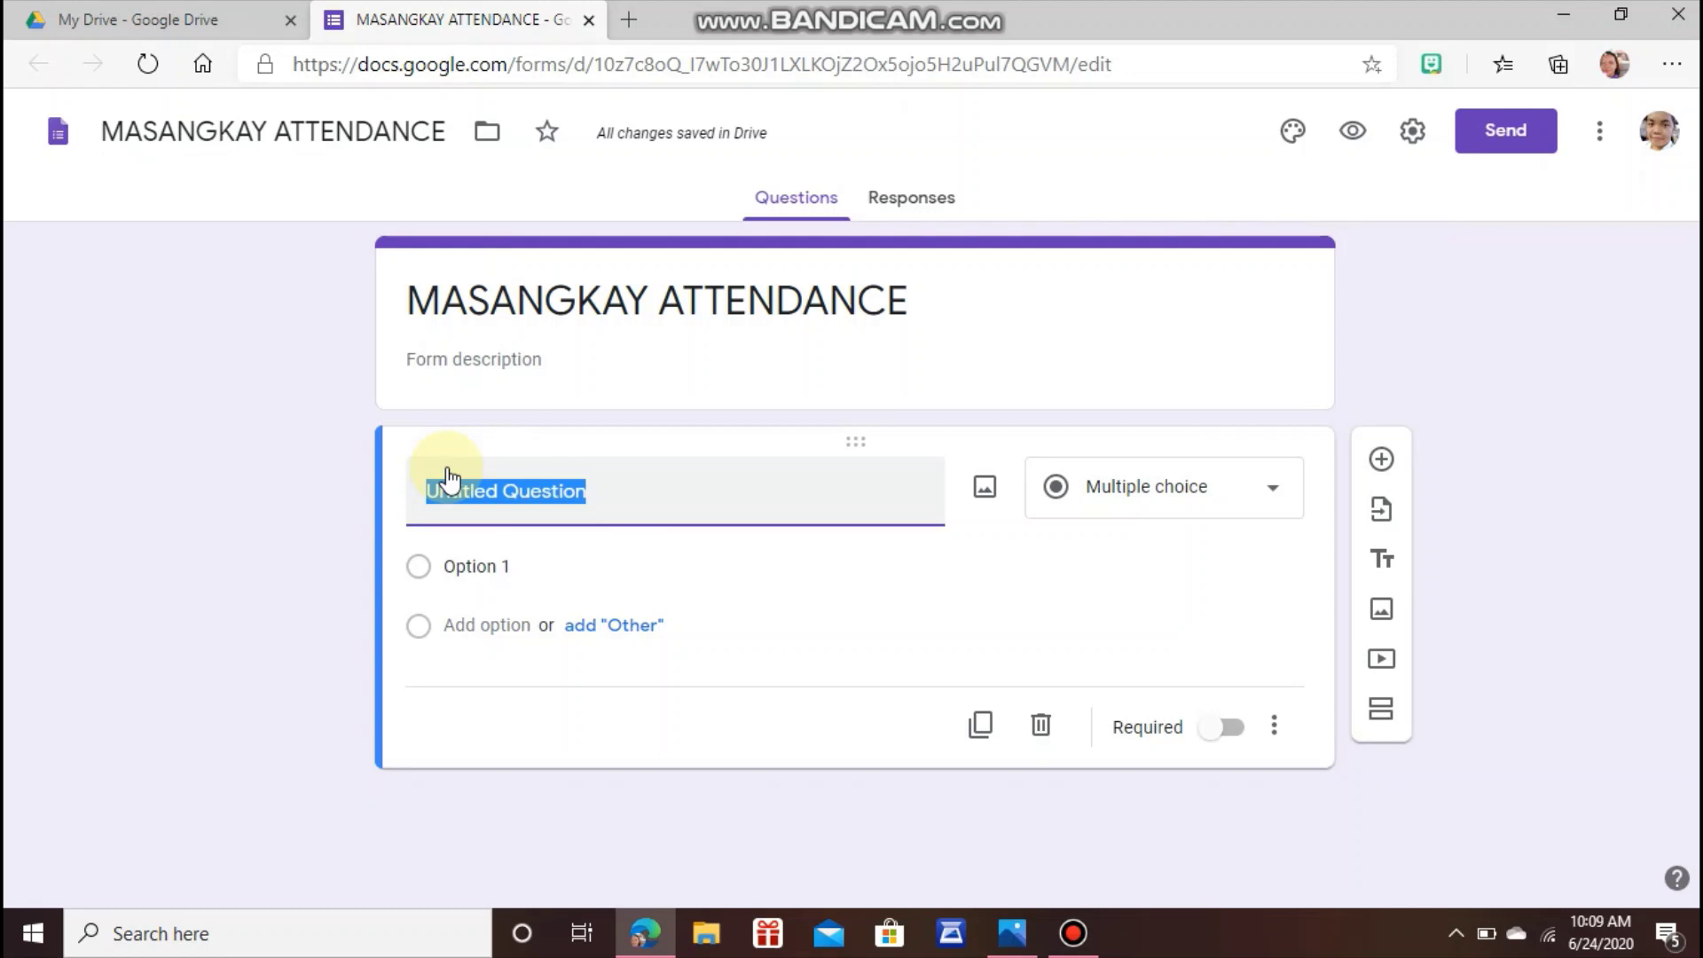
Title the first question 'Lastname' and set it to Short answer.
key(BackSpace)
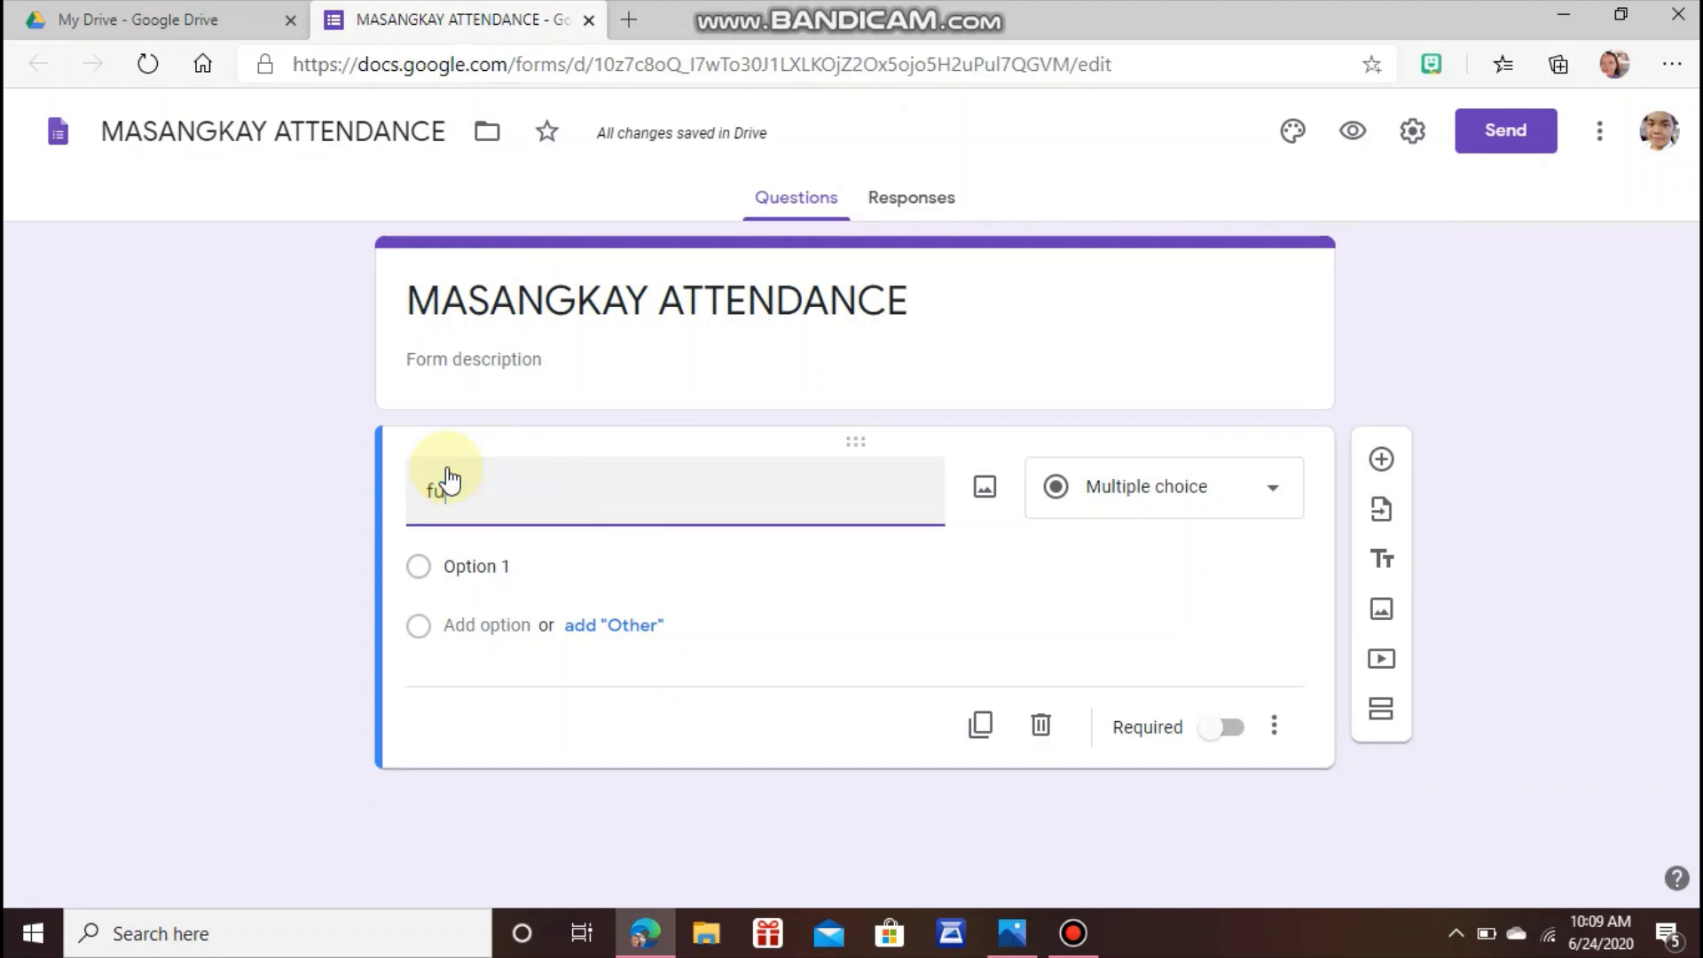
text(F)
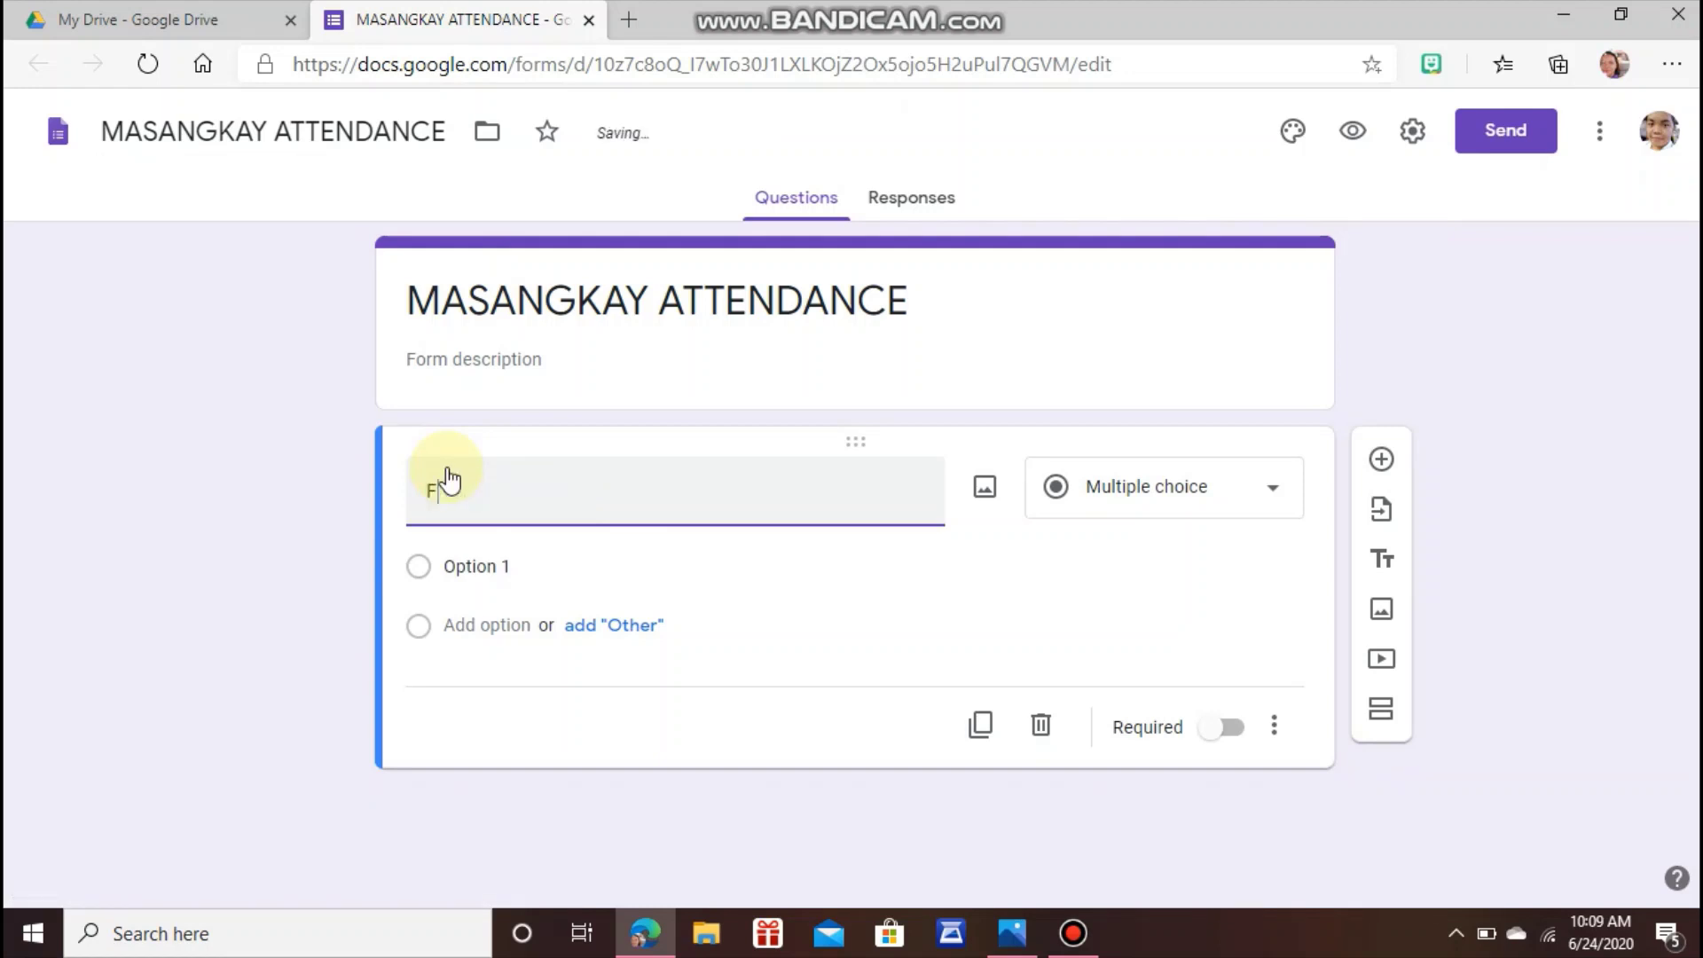
text(ull name)
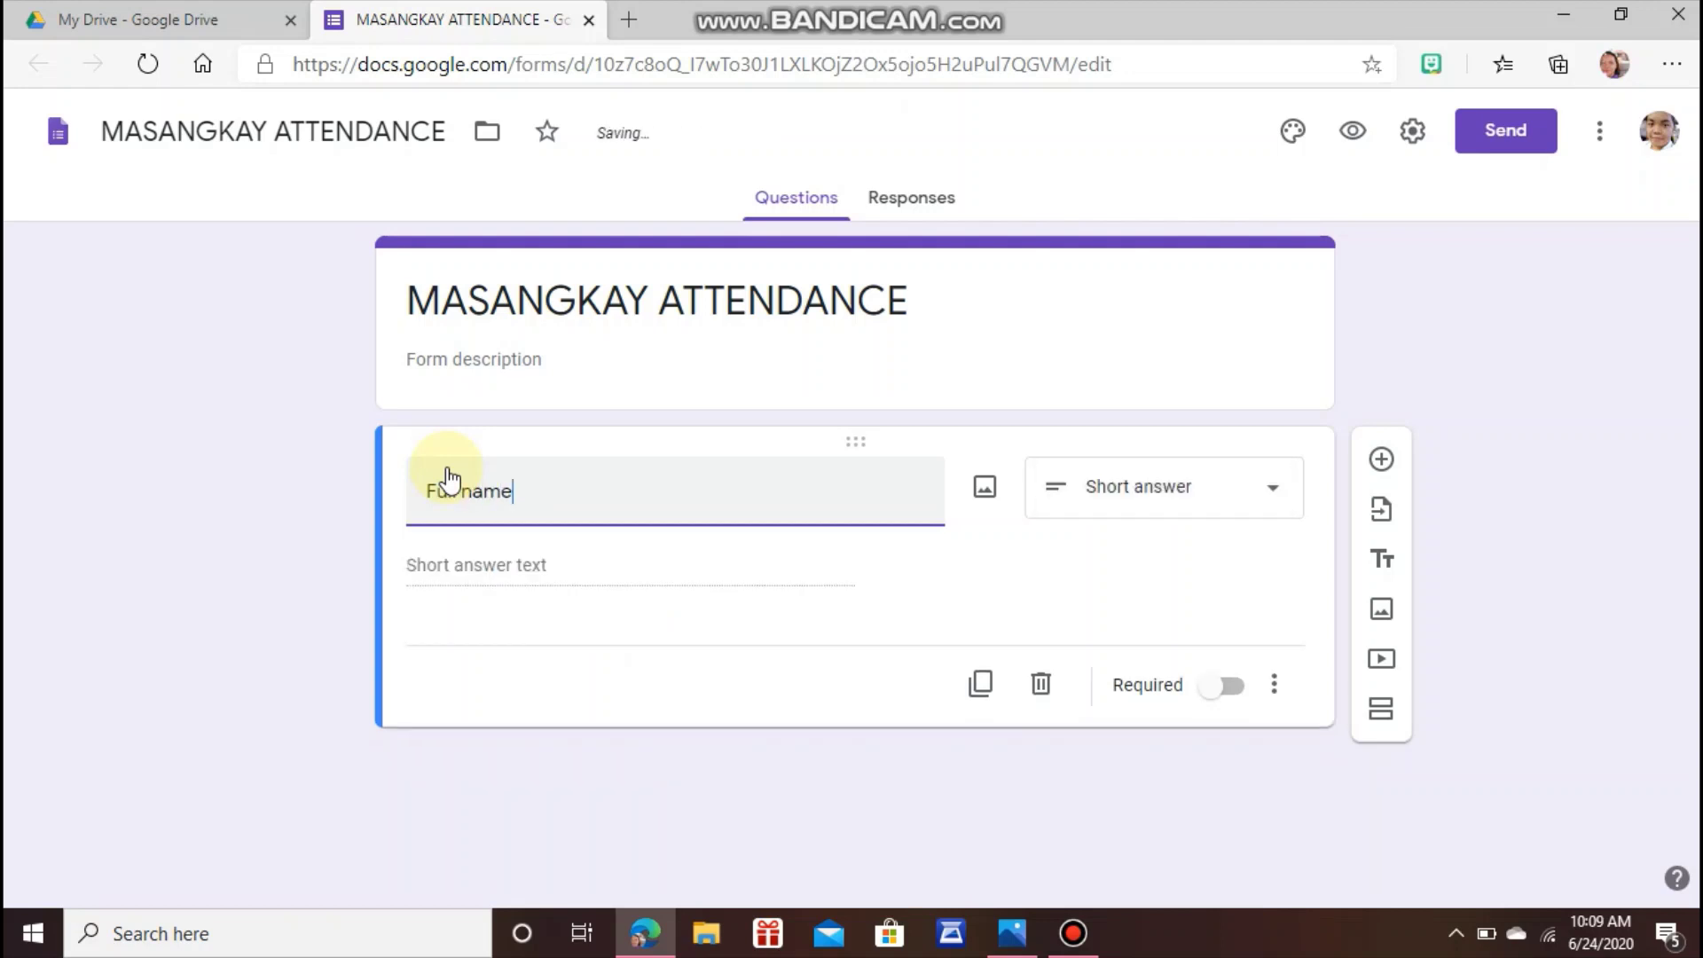
key(BackSpace)
key(BackSpace)
key(BackSpace)
key(BackSpace)
key(BackSpace)
key(BackSpace)
key(BackSpace)
key(BackSpace)
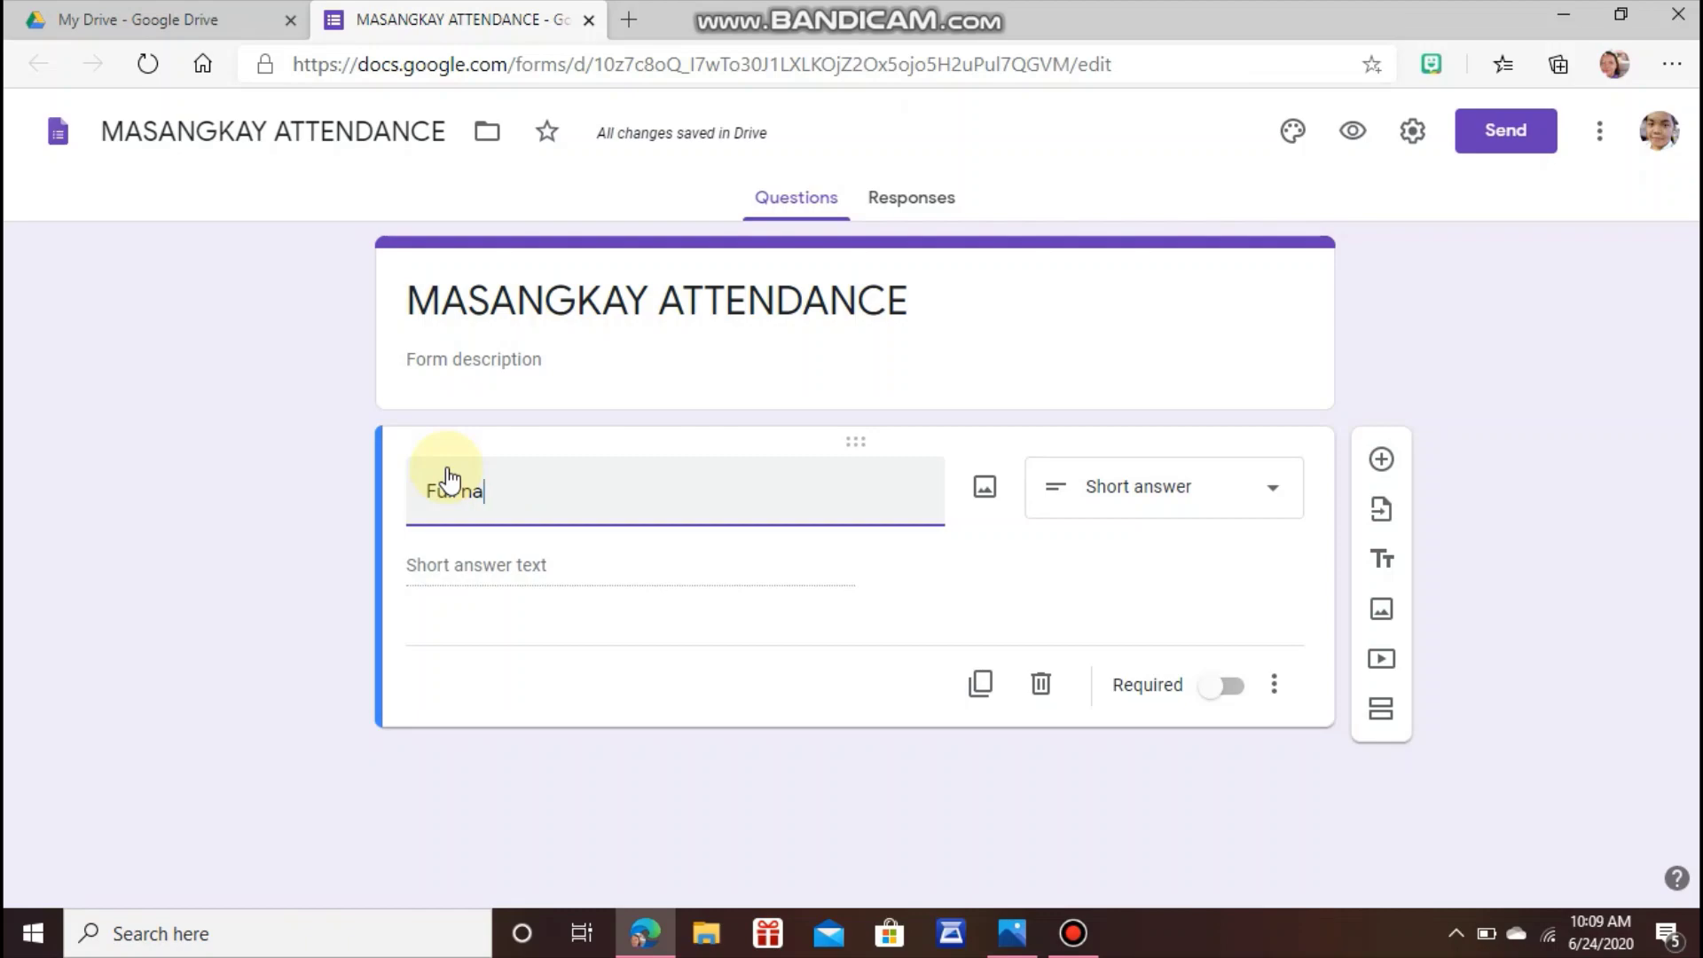
key(BackSpace)
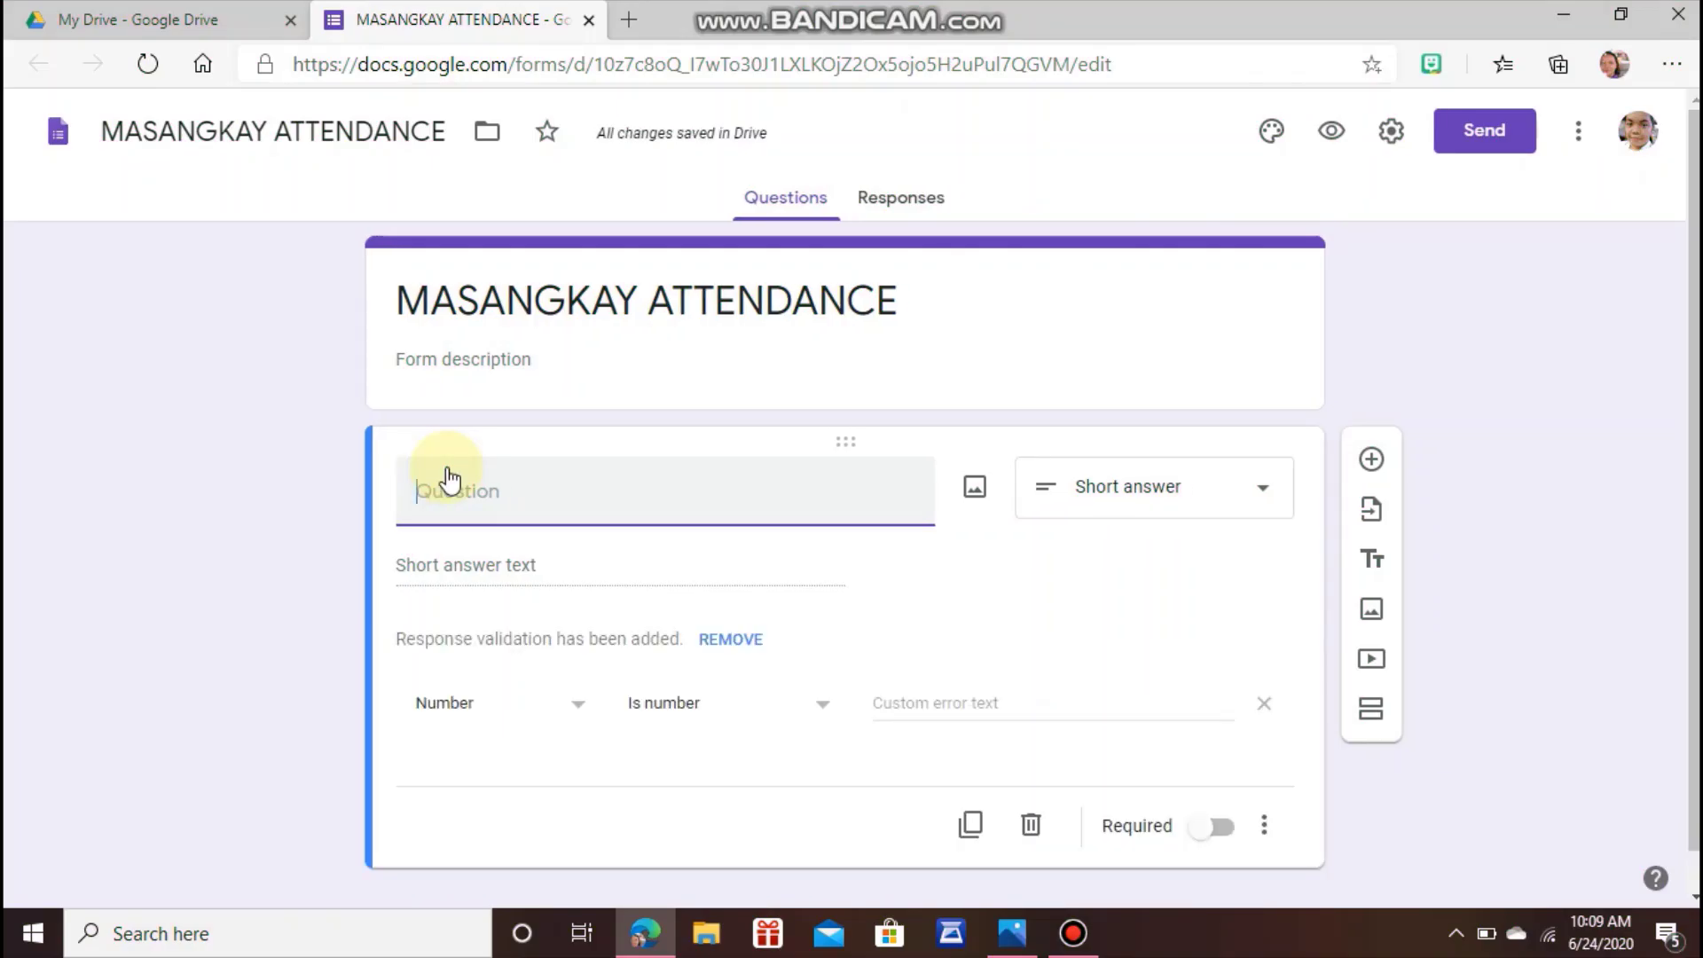
text(Lastname)
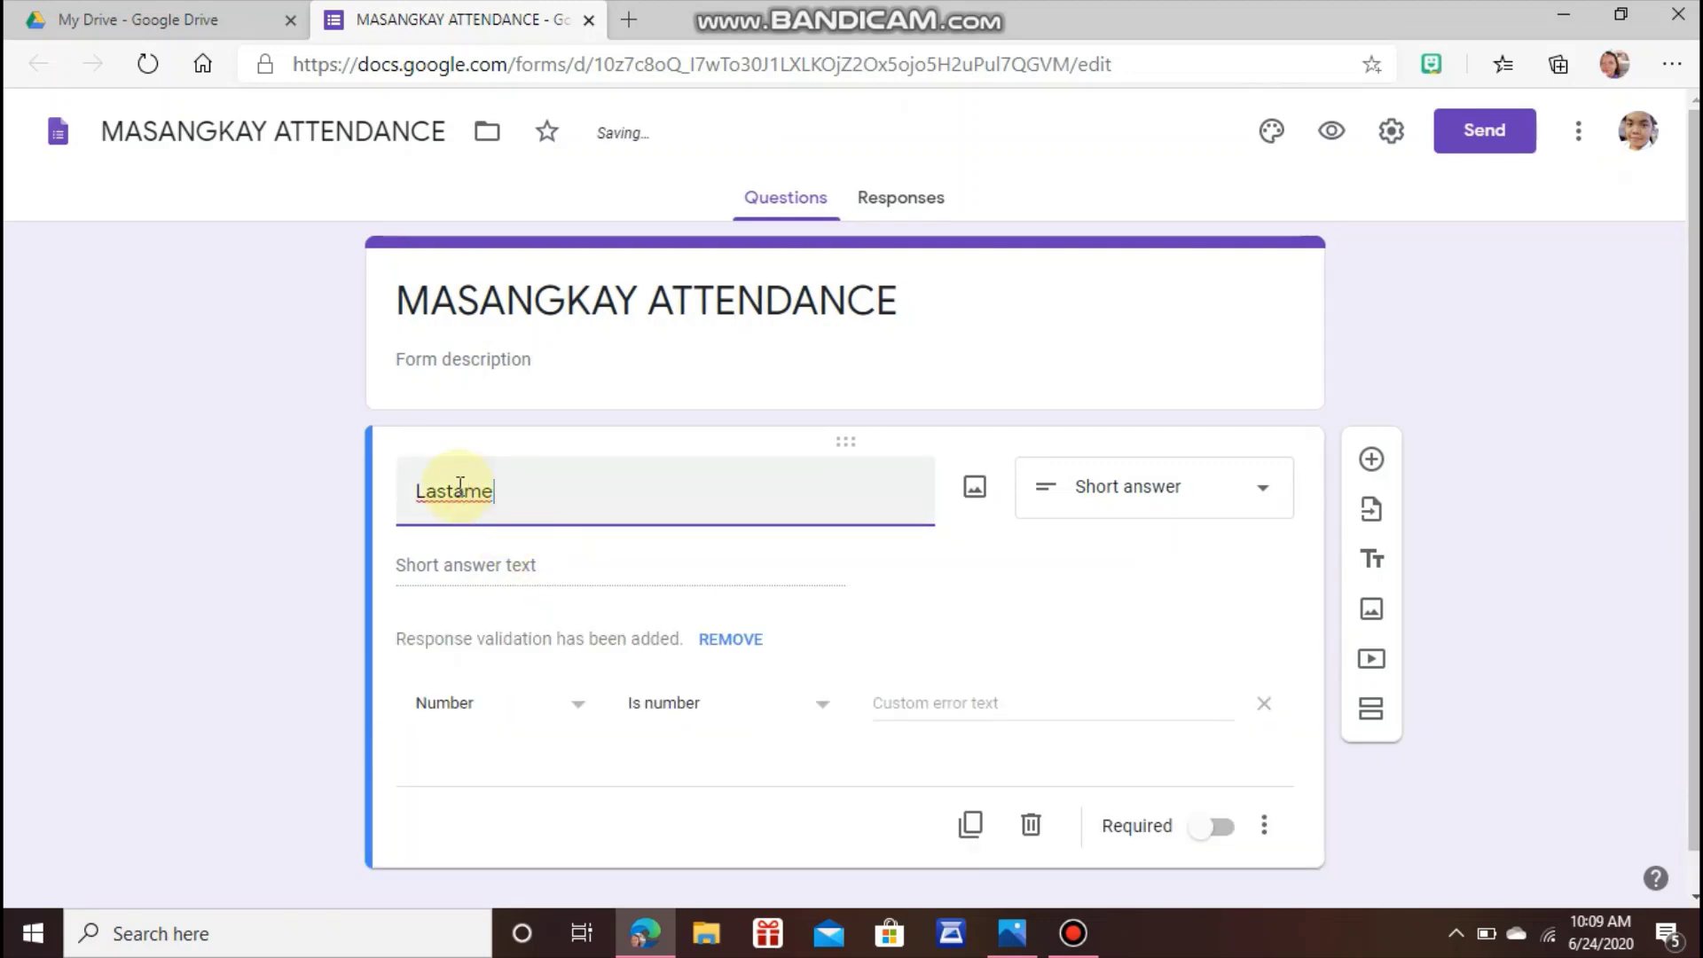
click(458, 487)
click(1131, 494)
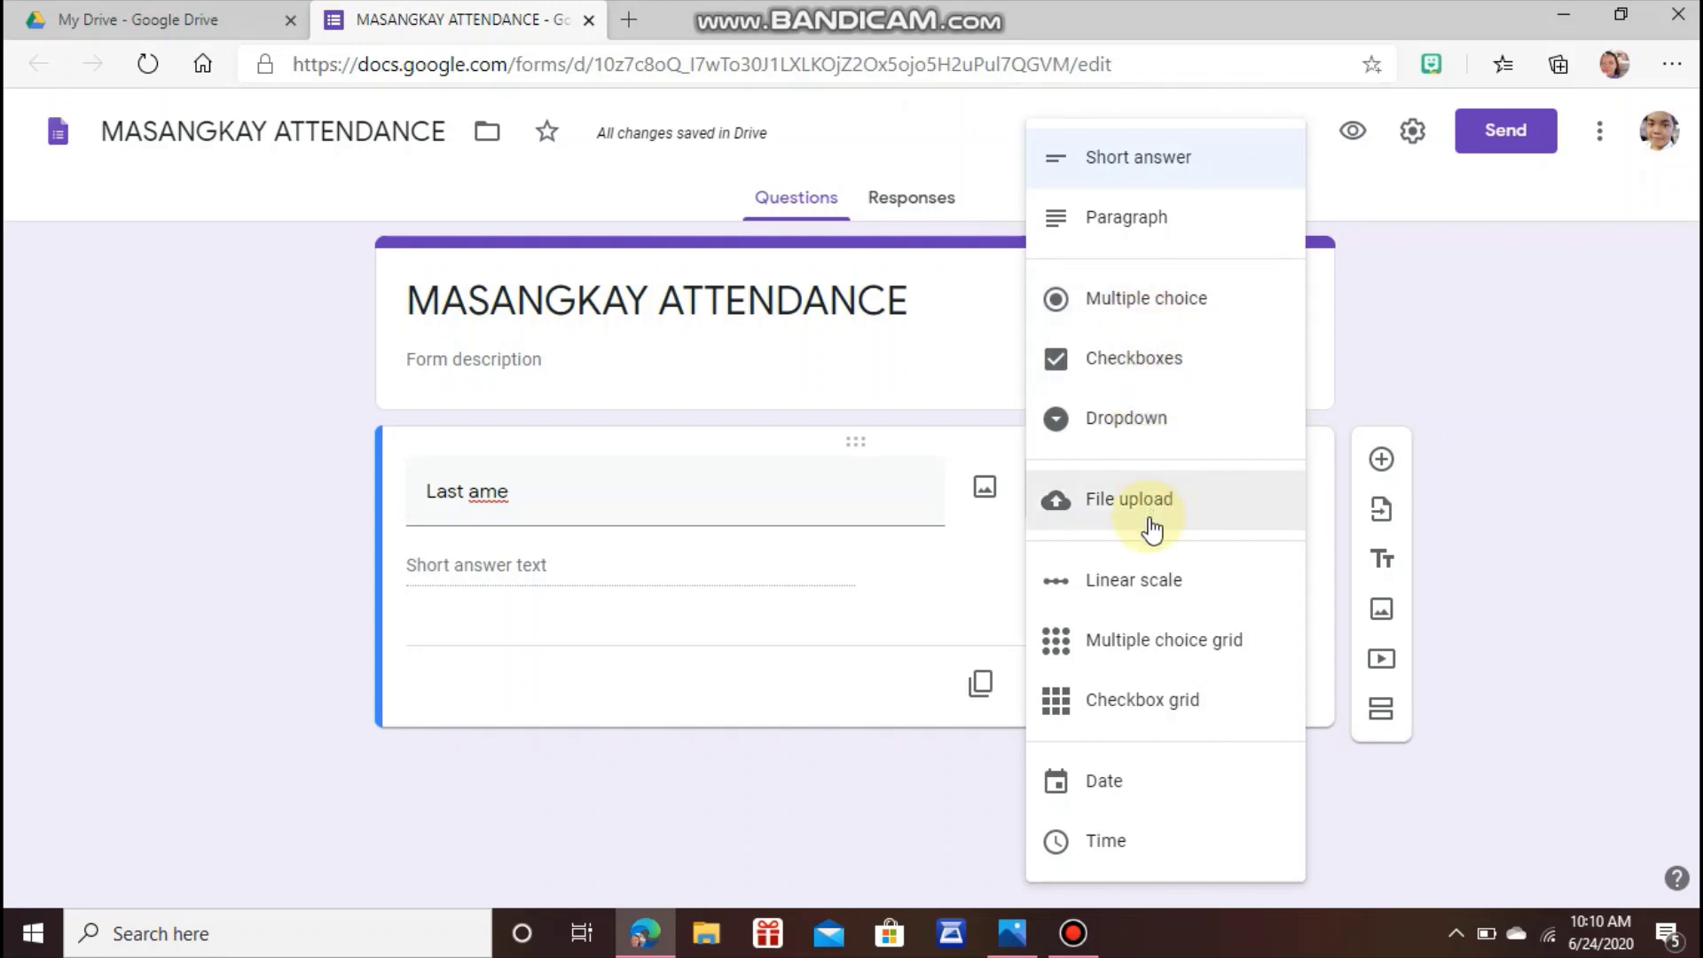
click(1146, 157)
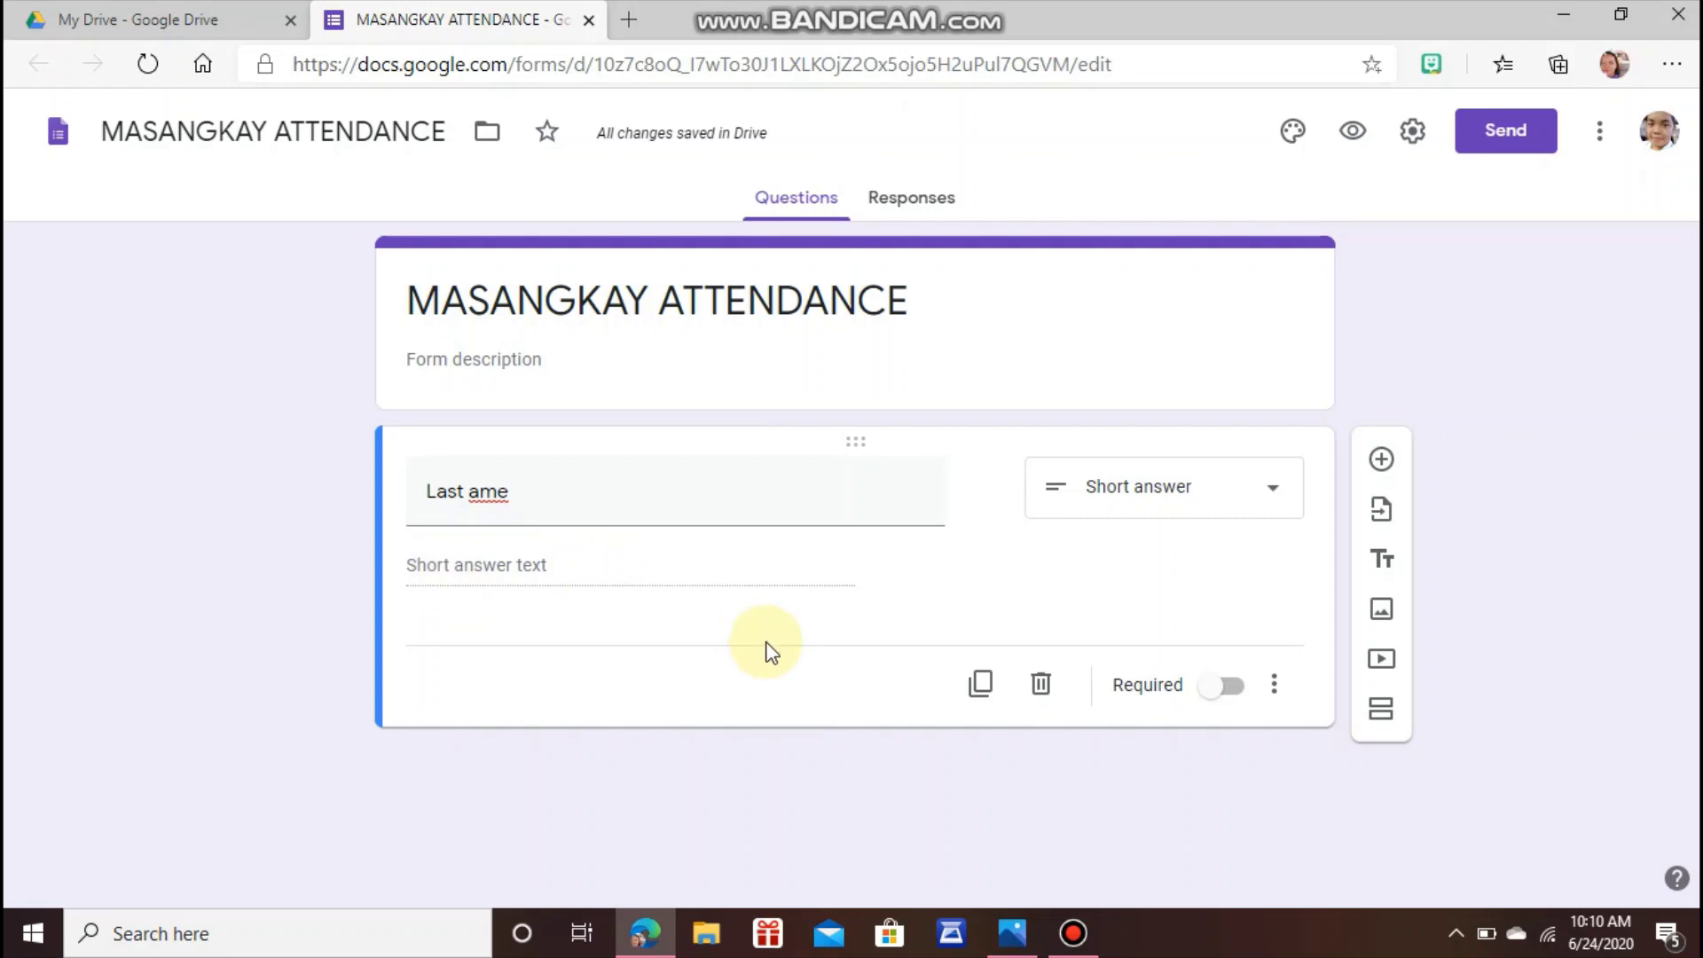
Make the question required, correct its title to 'Last Name', and add another question.
click(1224, 686)
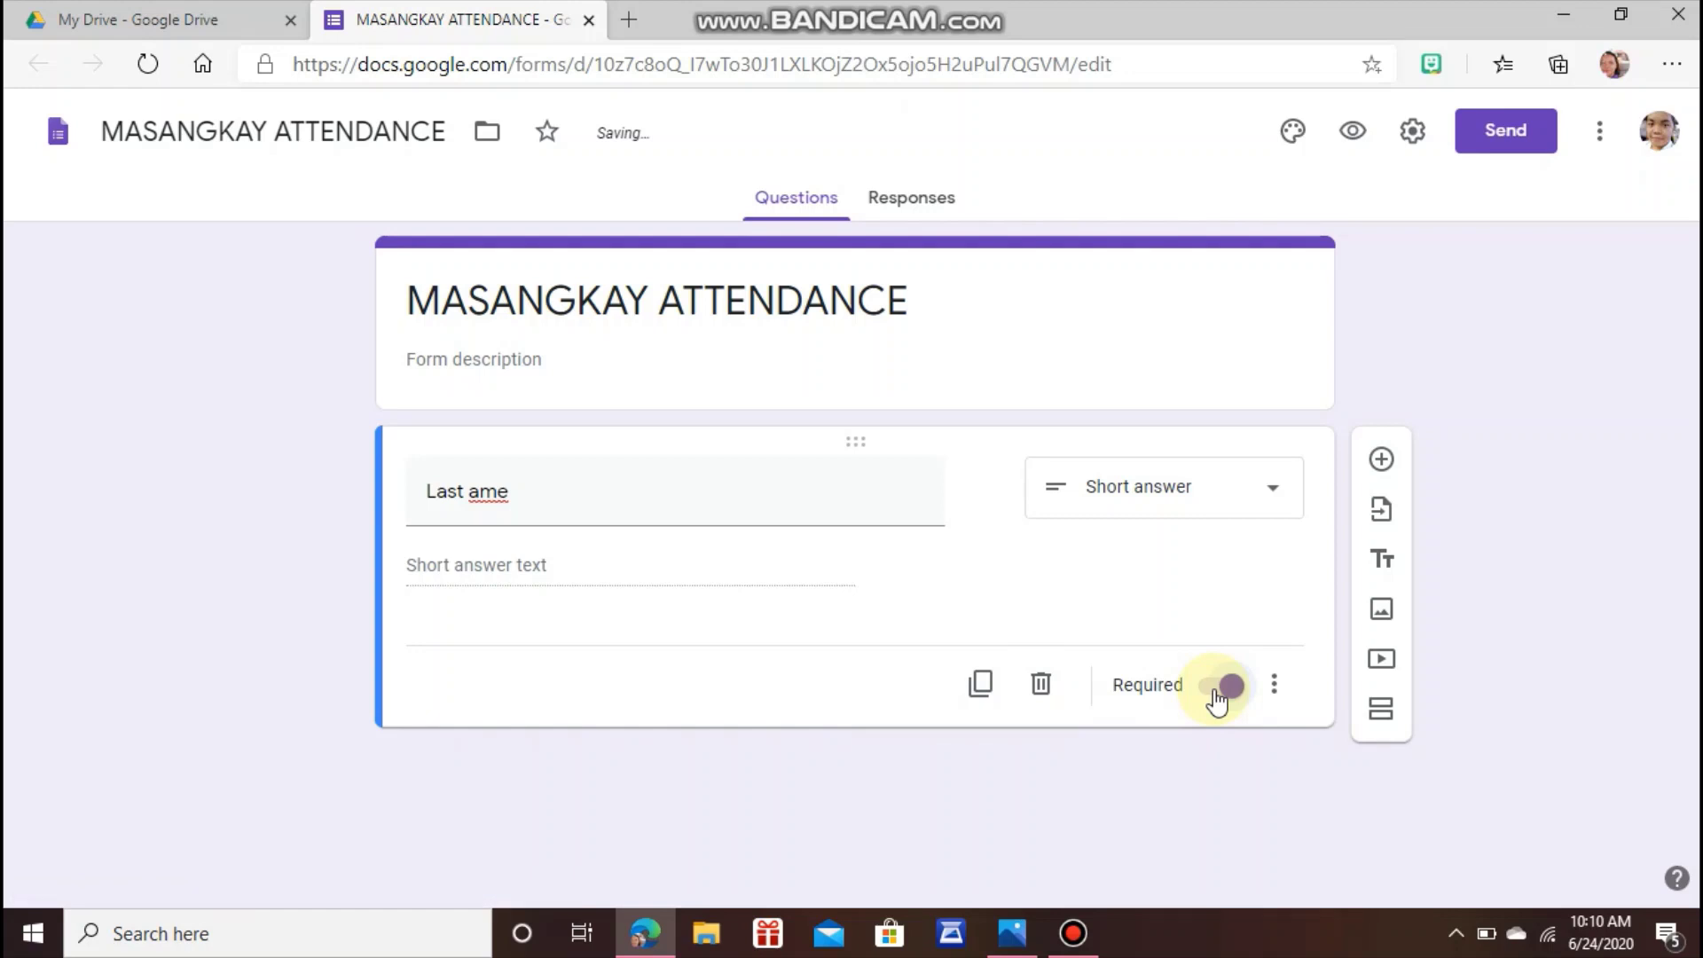
triple_click(476, 497)
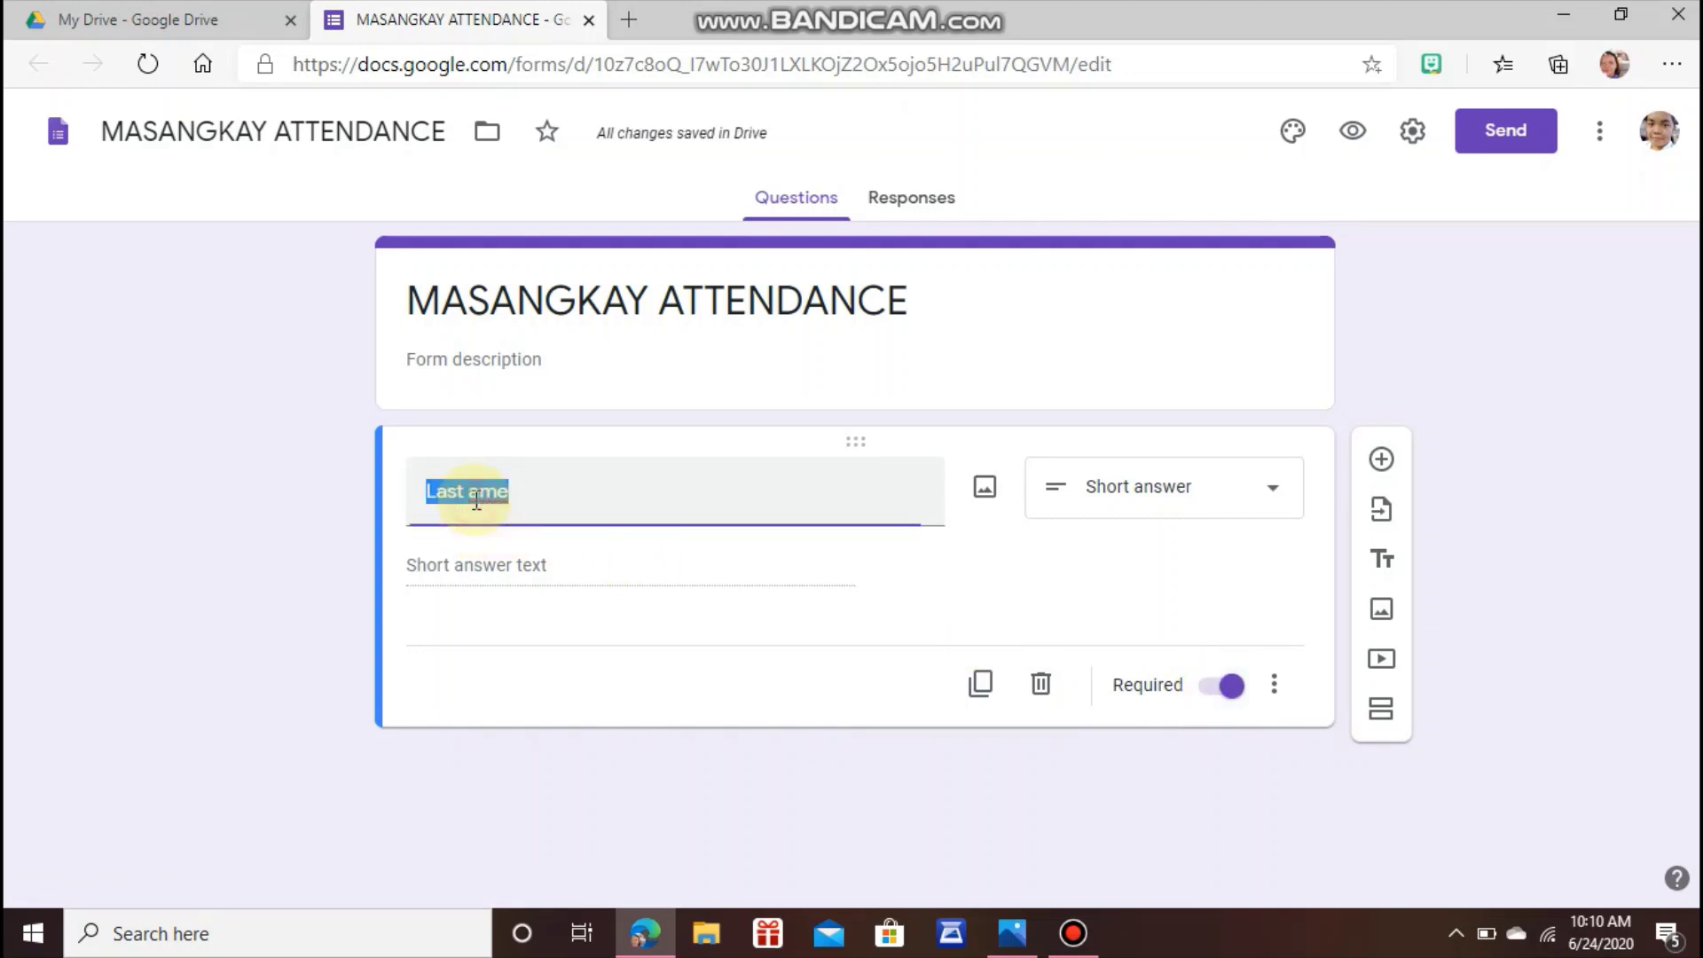
click(476, 496)
text(N)
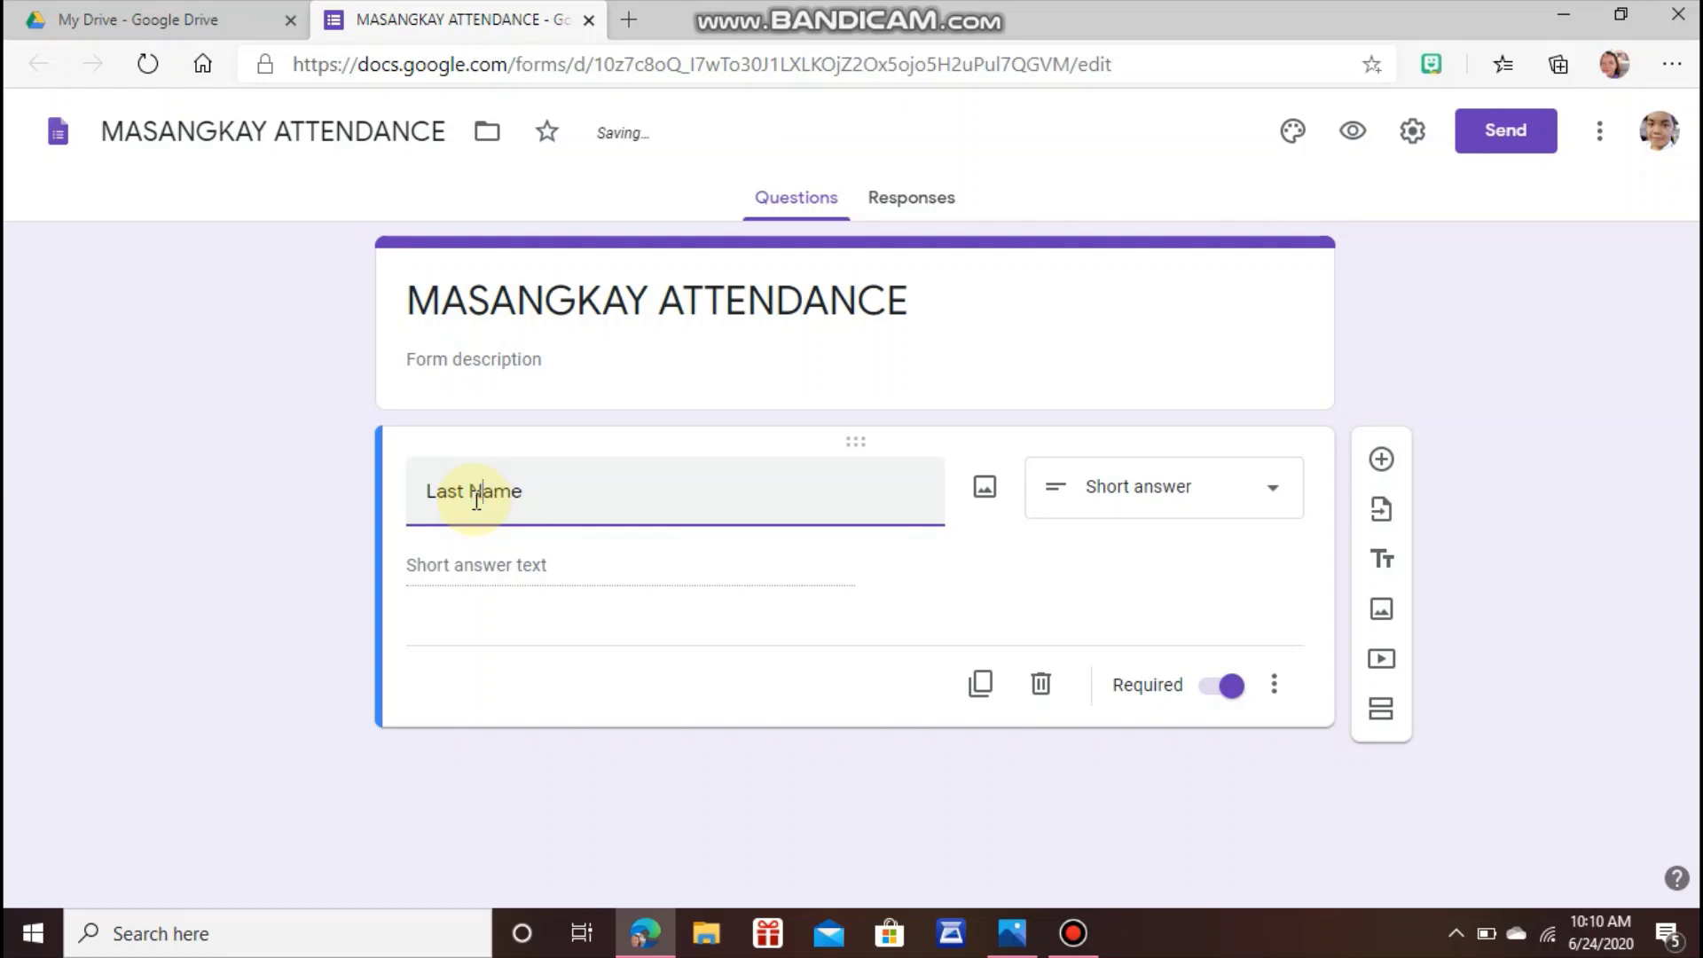
click(1379, 461)
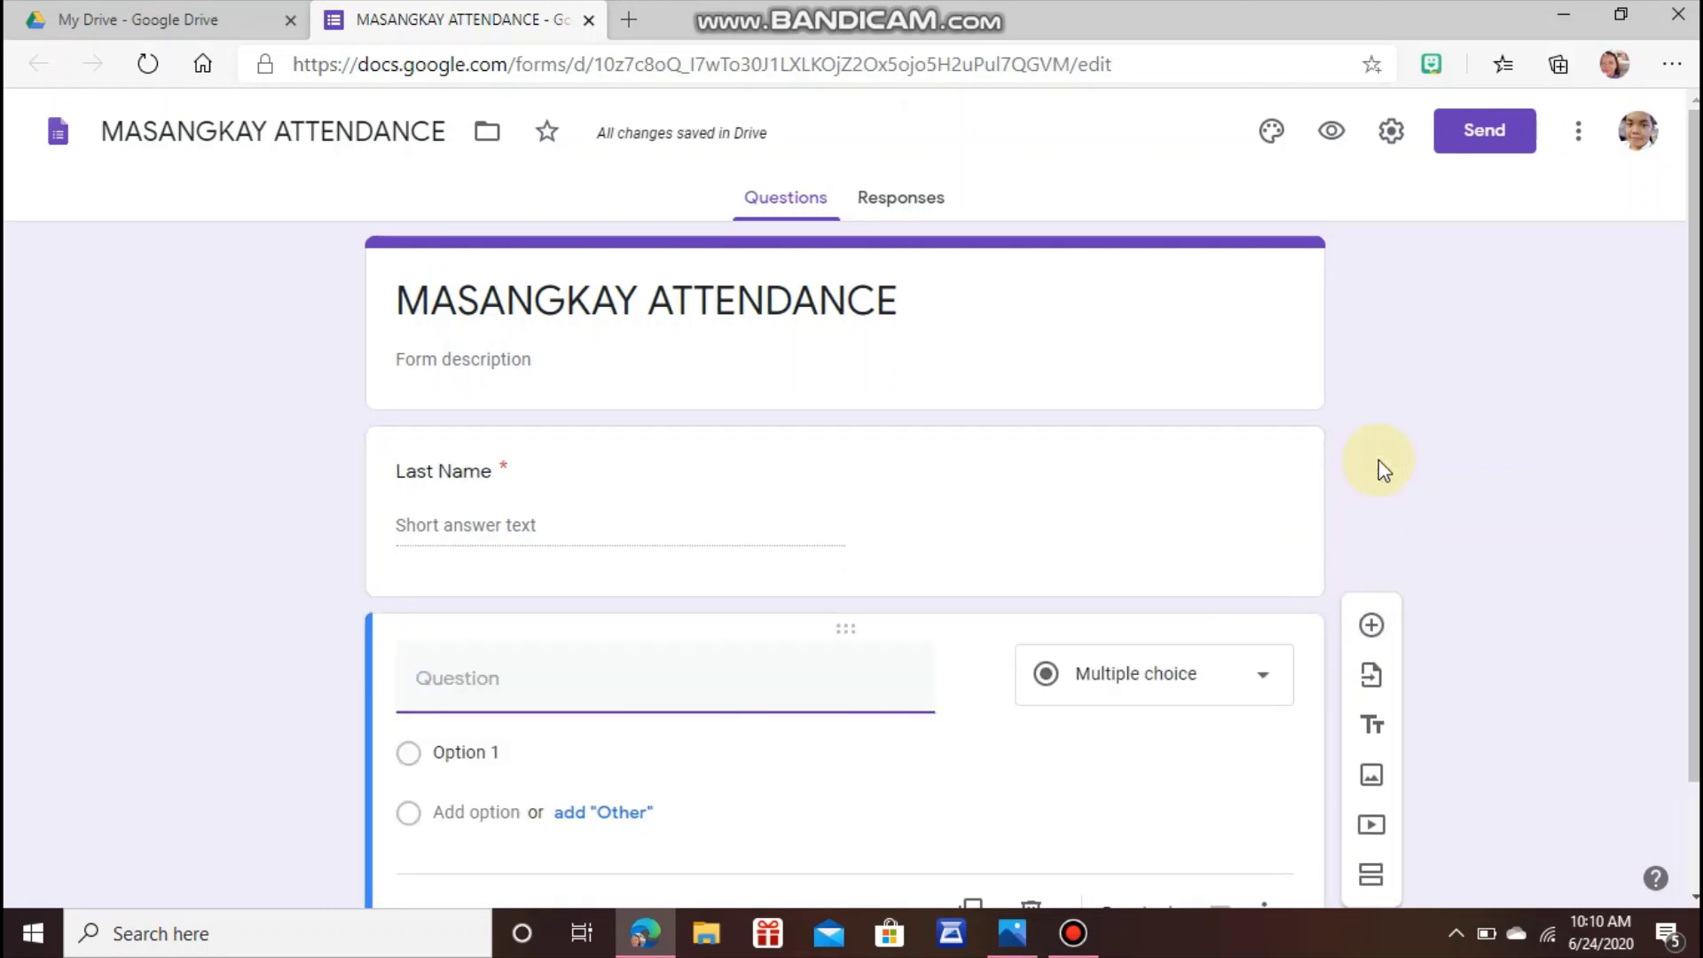
Title the second question 'First Name', make it required, and add another question below.
text(f)
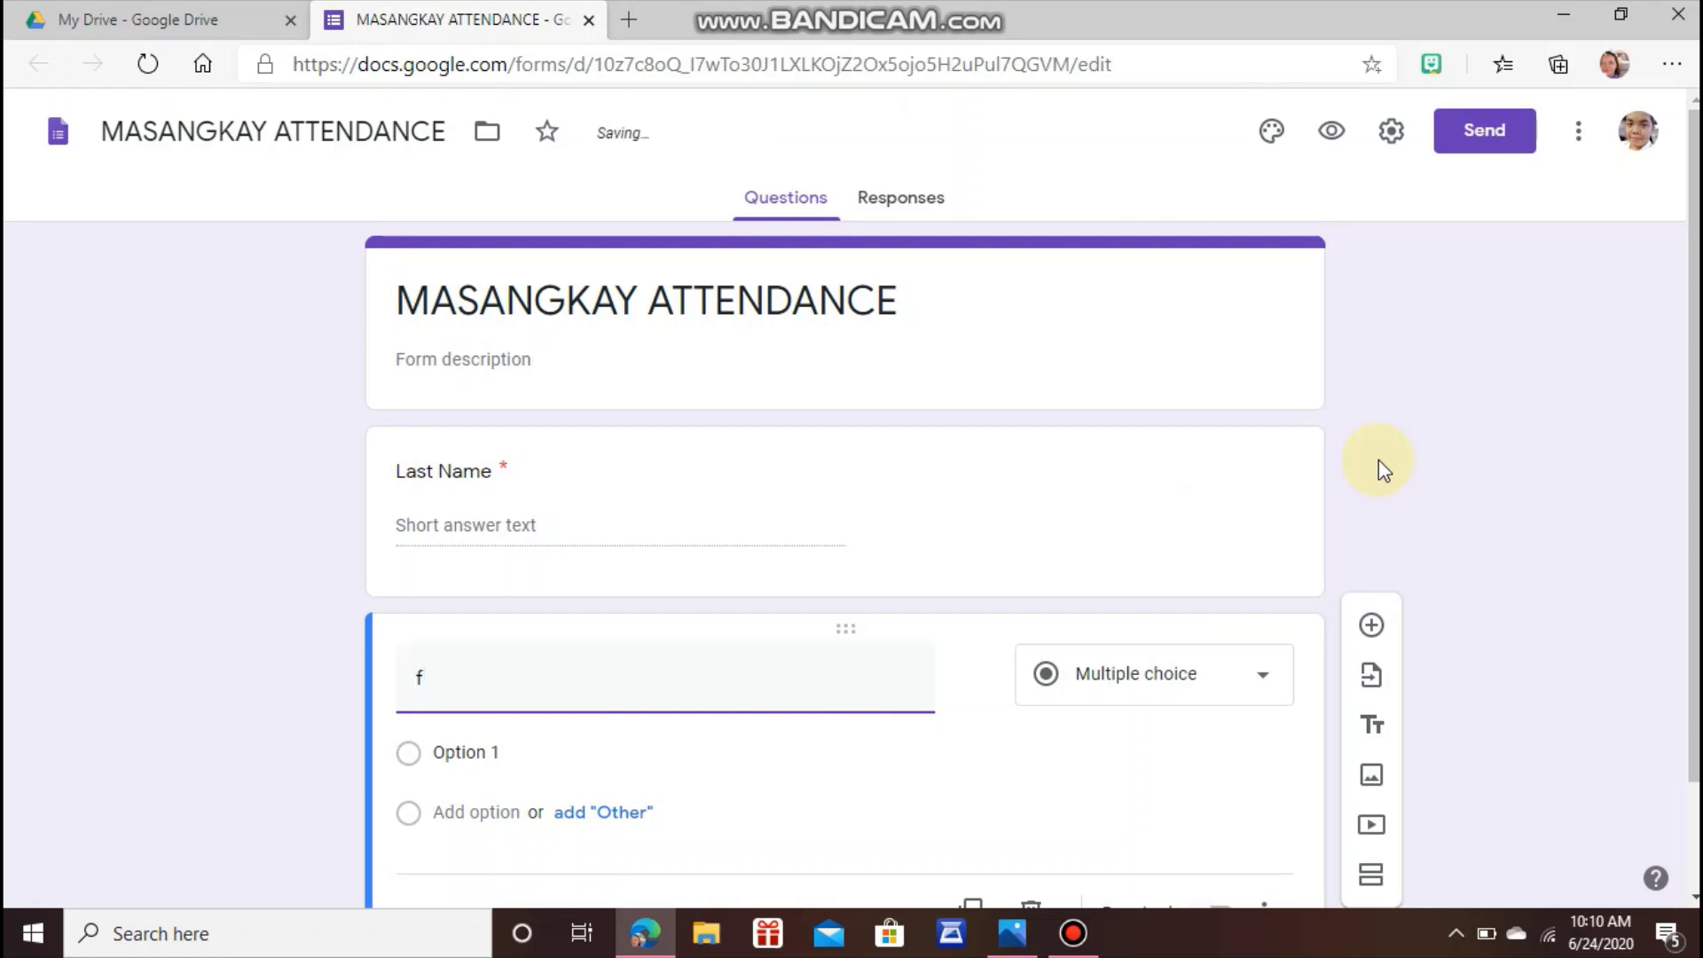
key(BackSpace)
text(f)
key(BackSpace)
text(Fir)
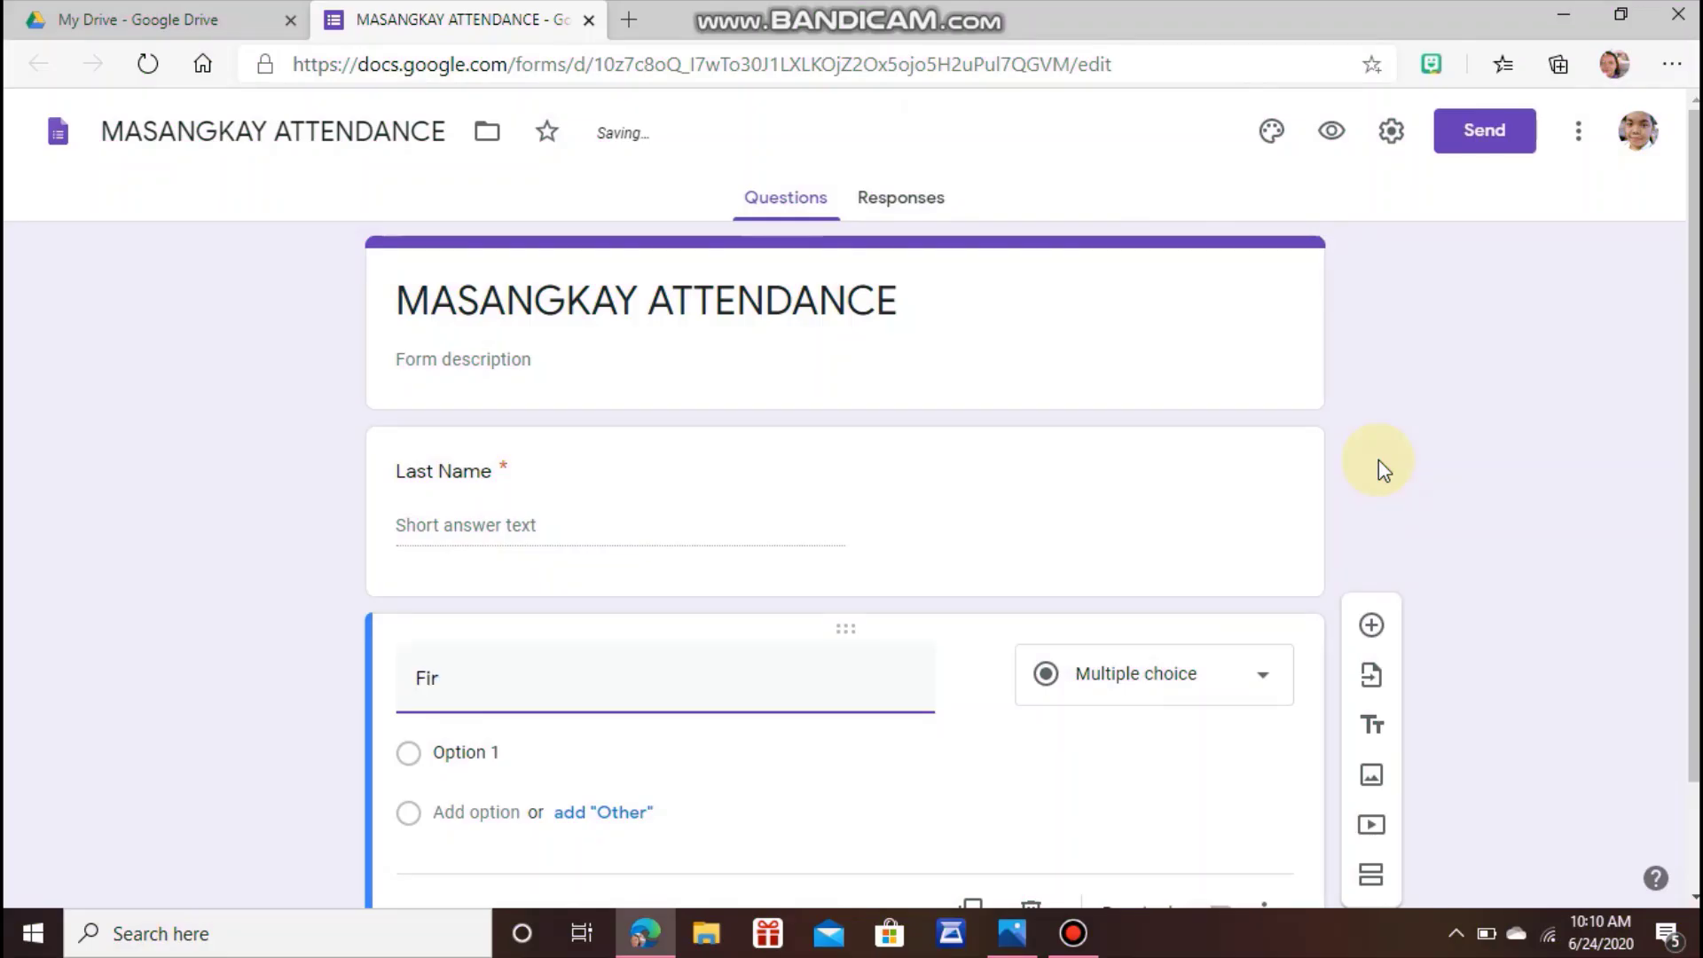
text(st Nam)
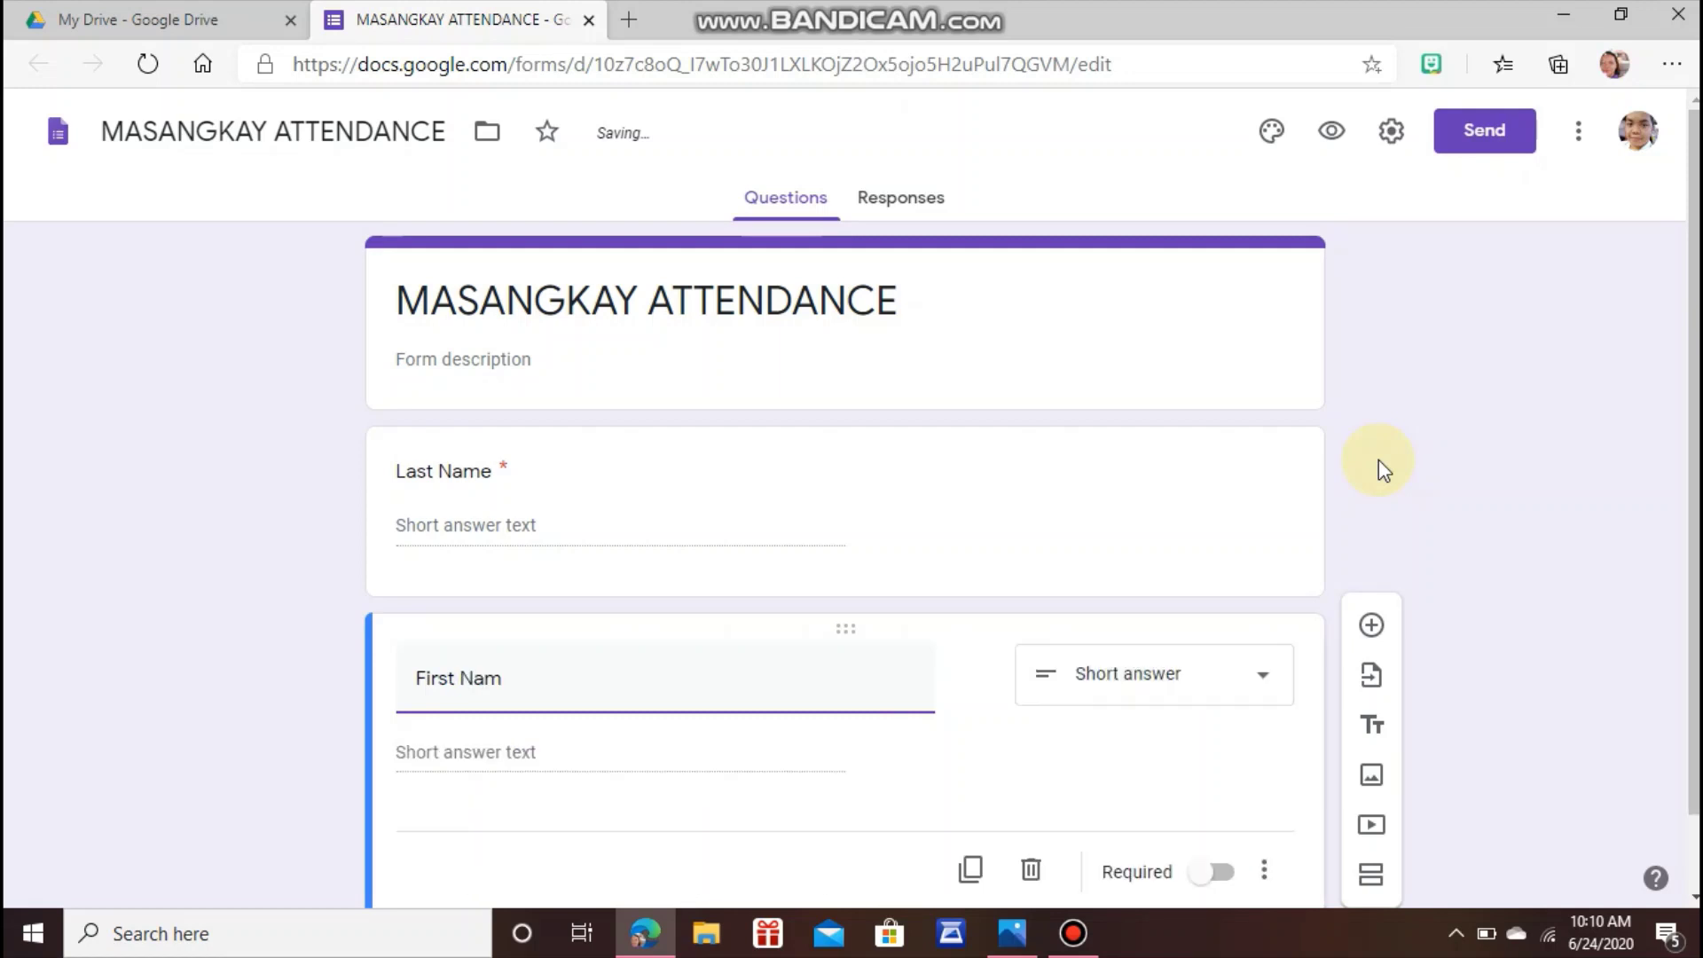
text(e)
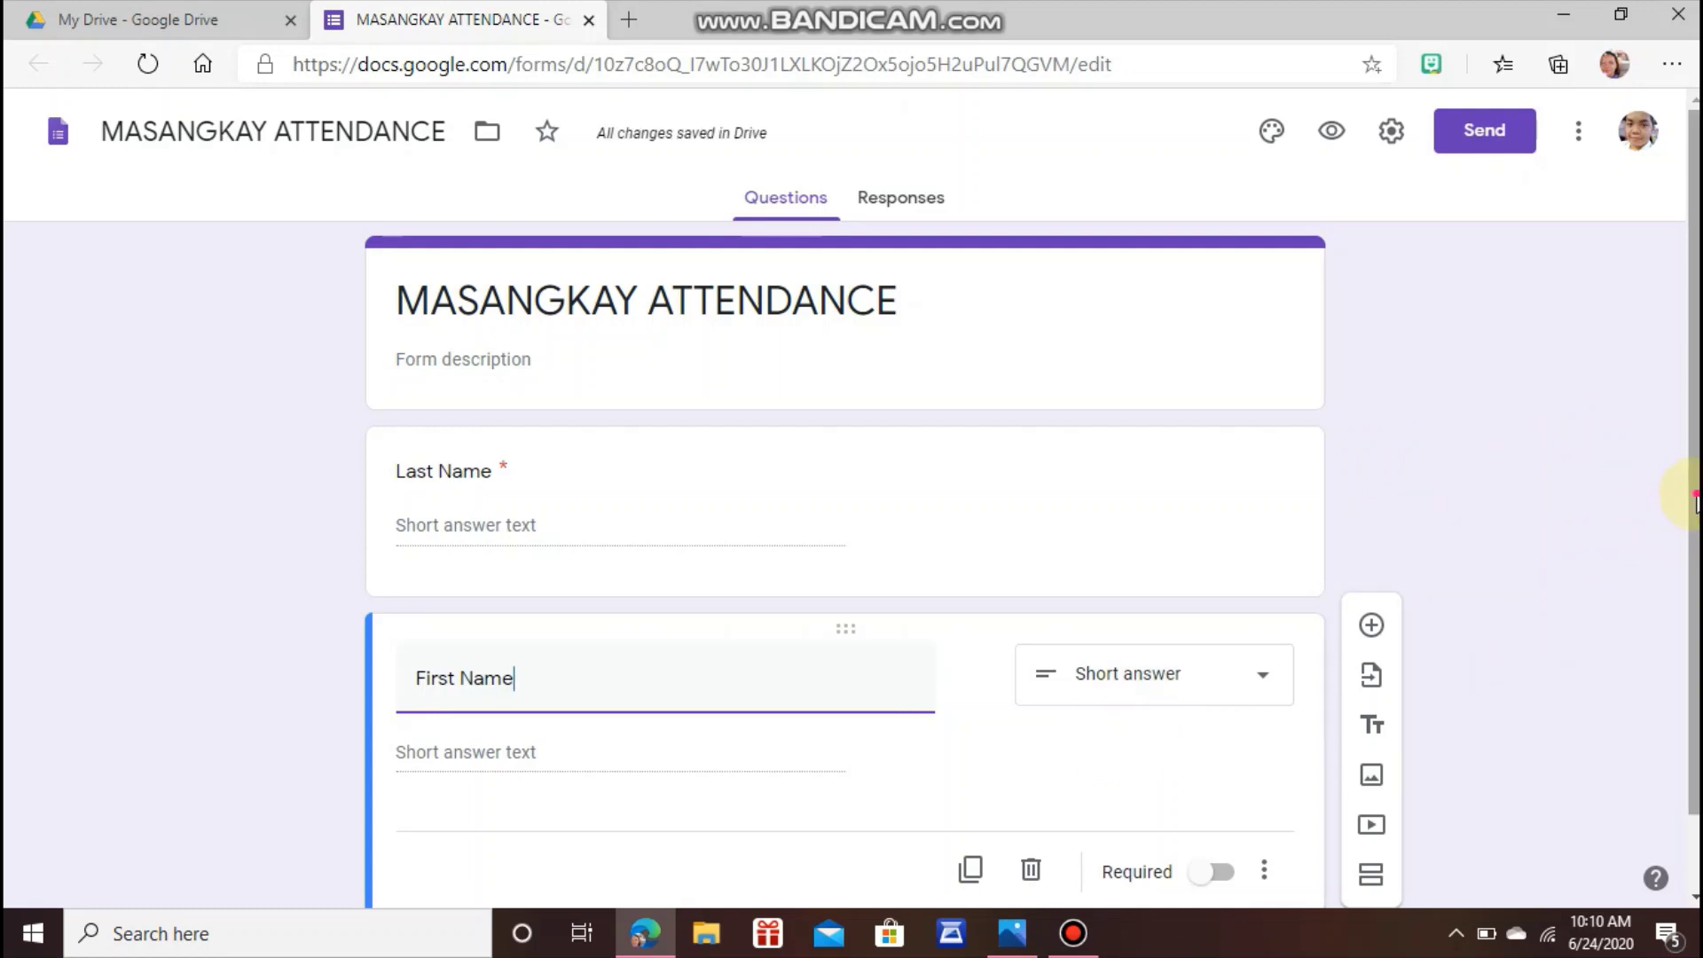
scroll(1686, 493, down, 1)
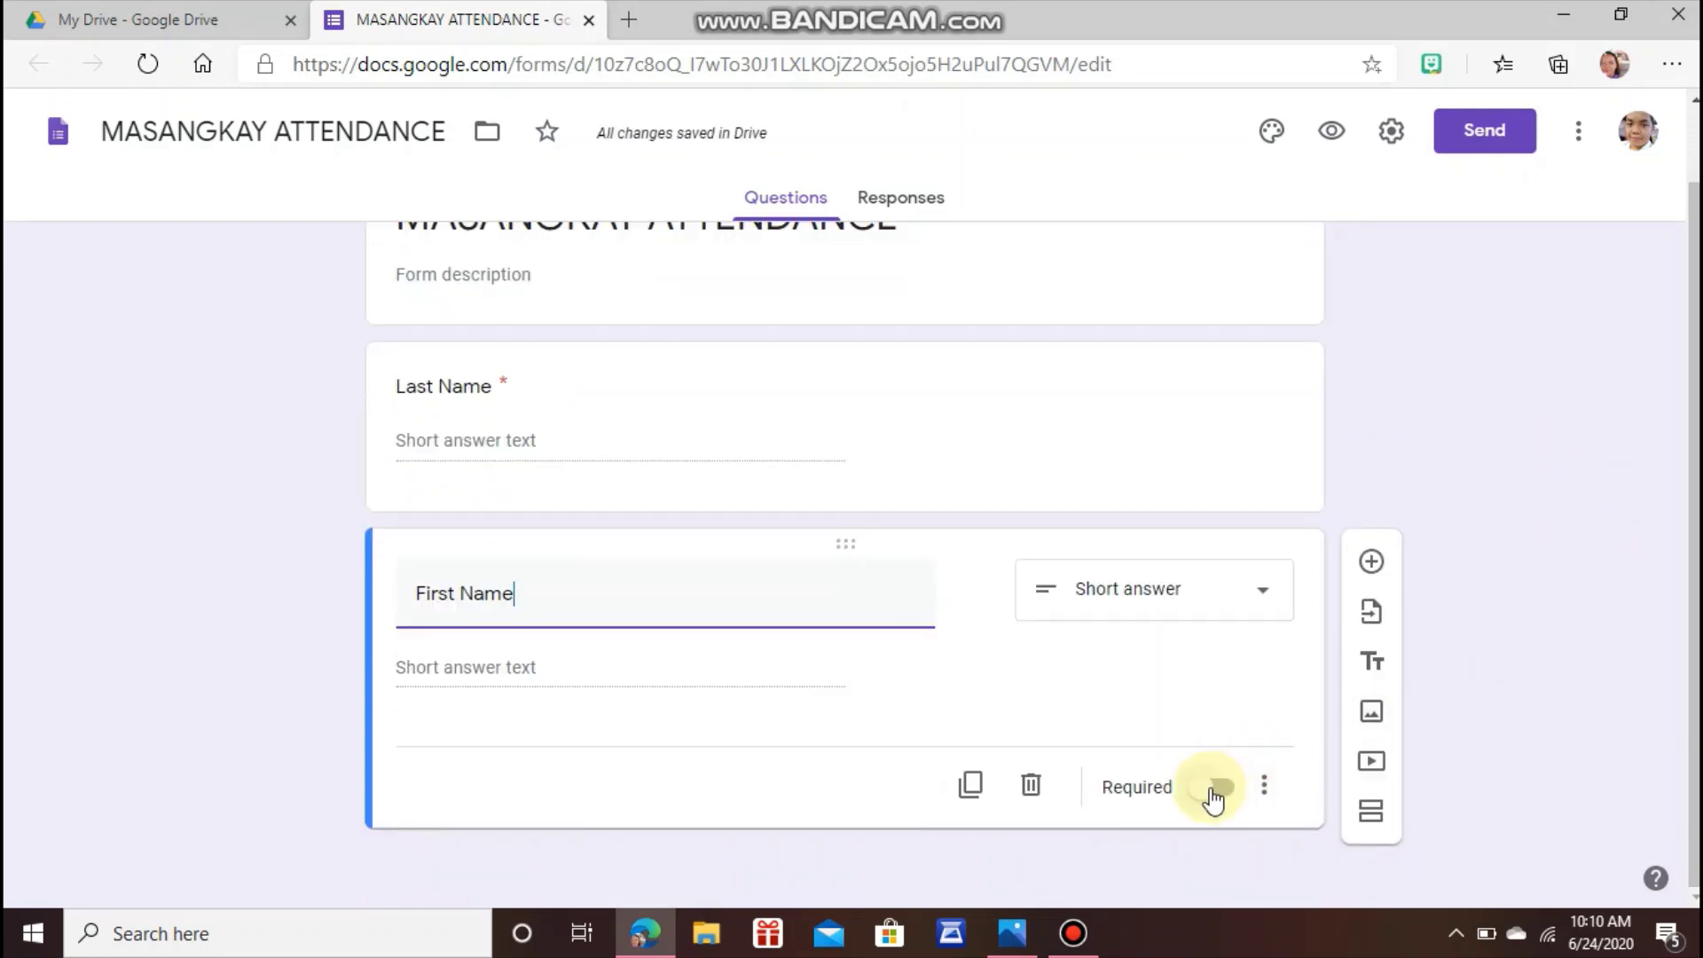
click(1217, 787)
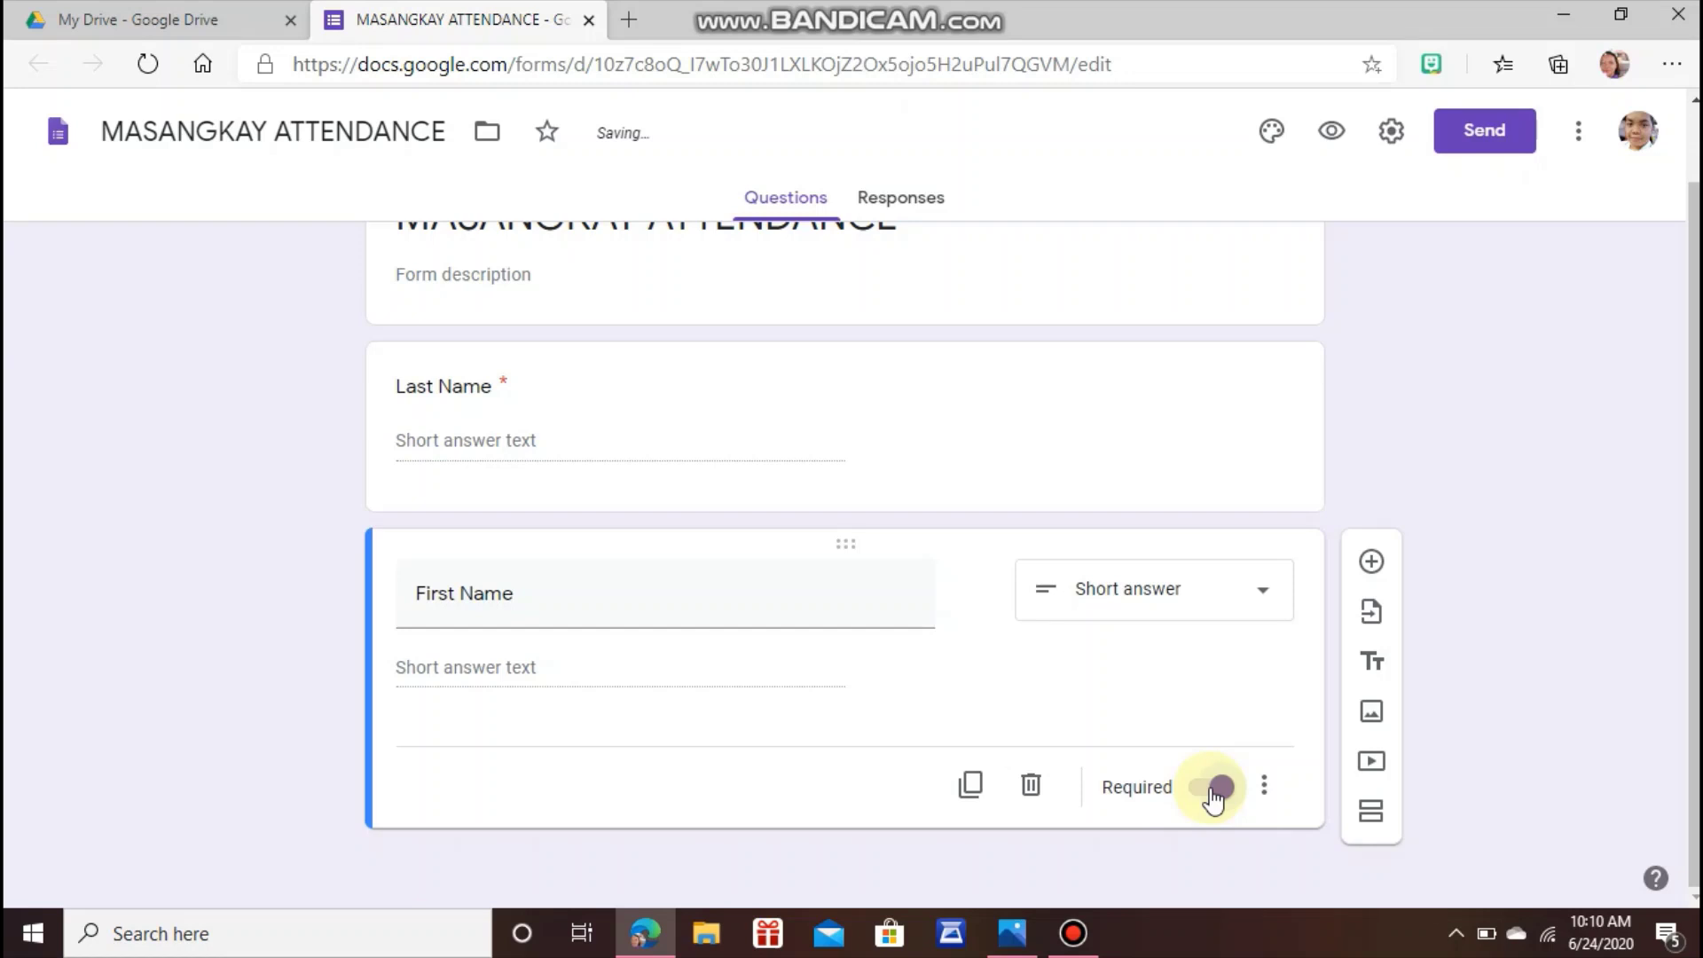
click(1374, 564)
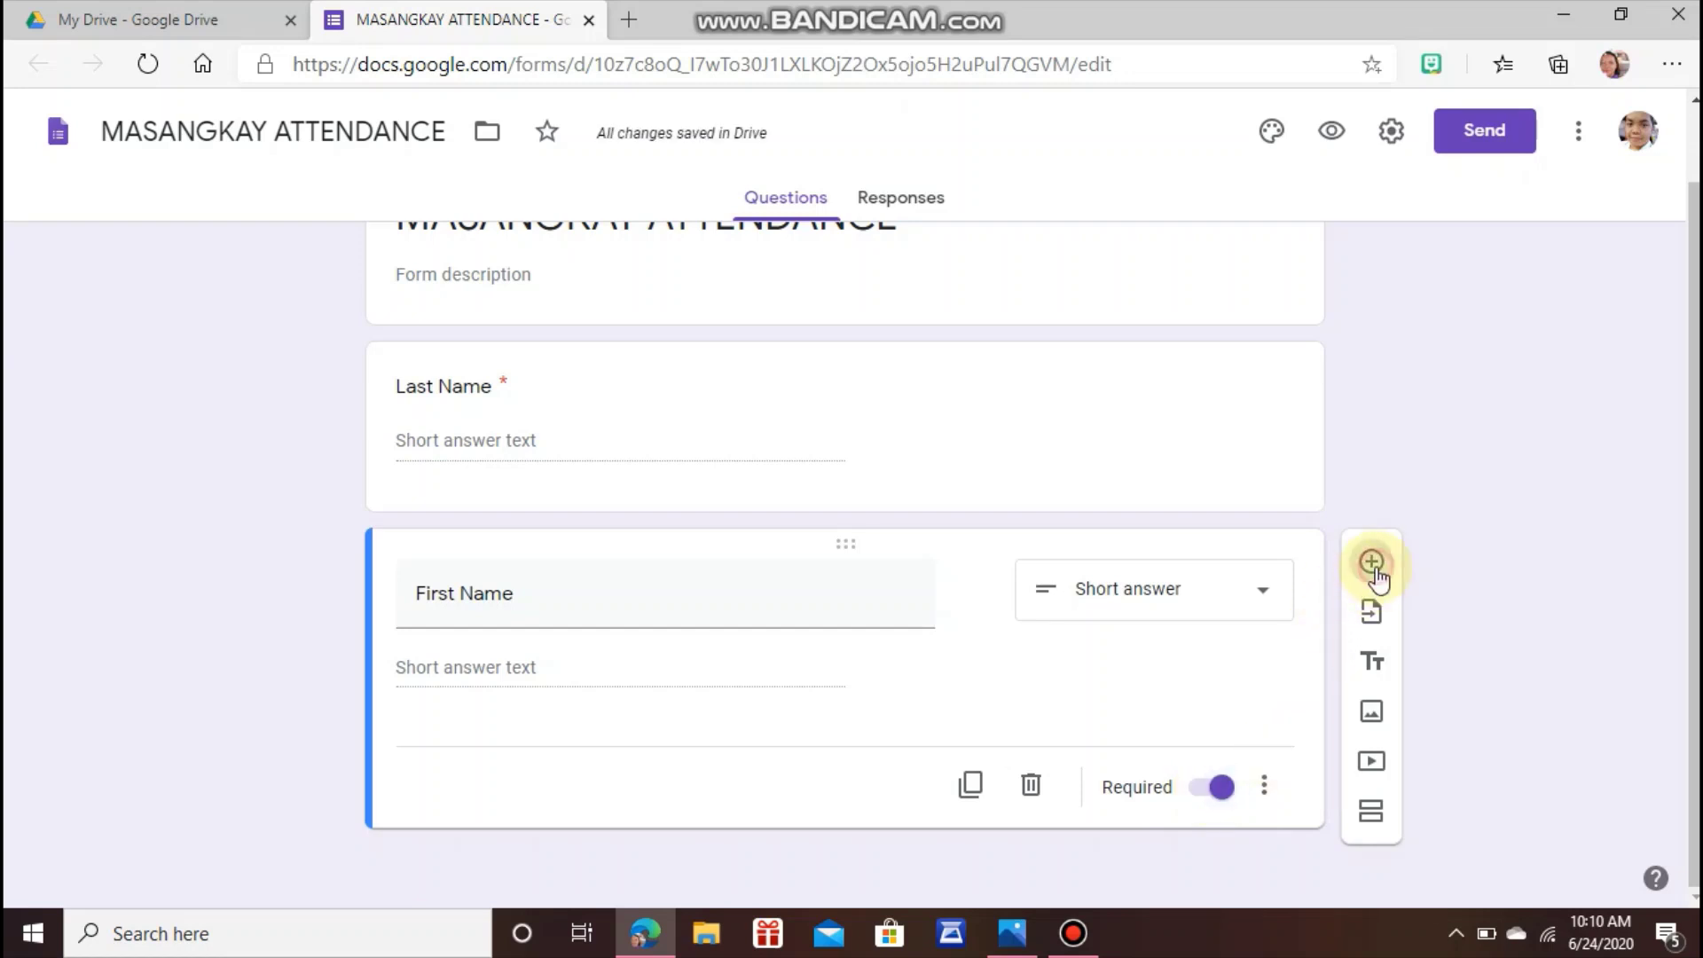
Title the third question 'Middle Name (Optional)', leave it not required, and add another question.
text(M)
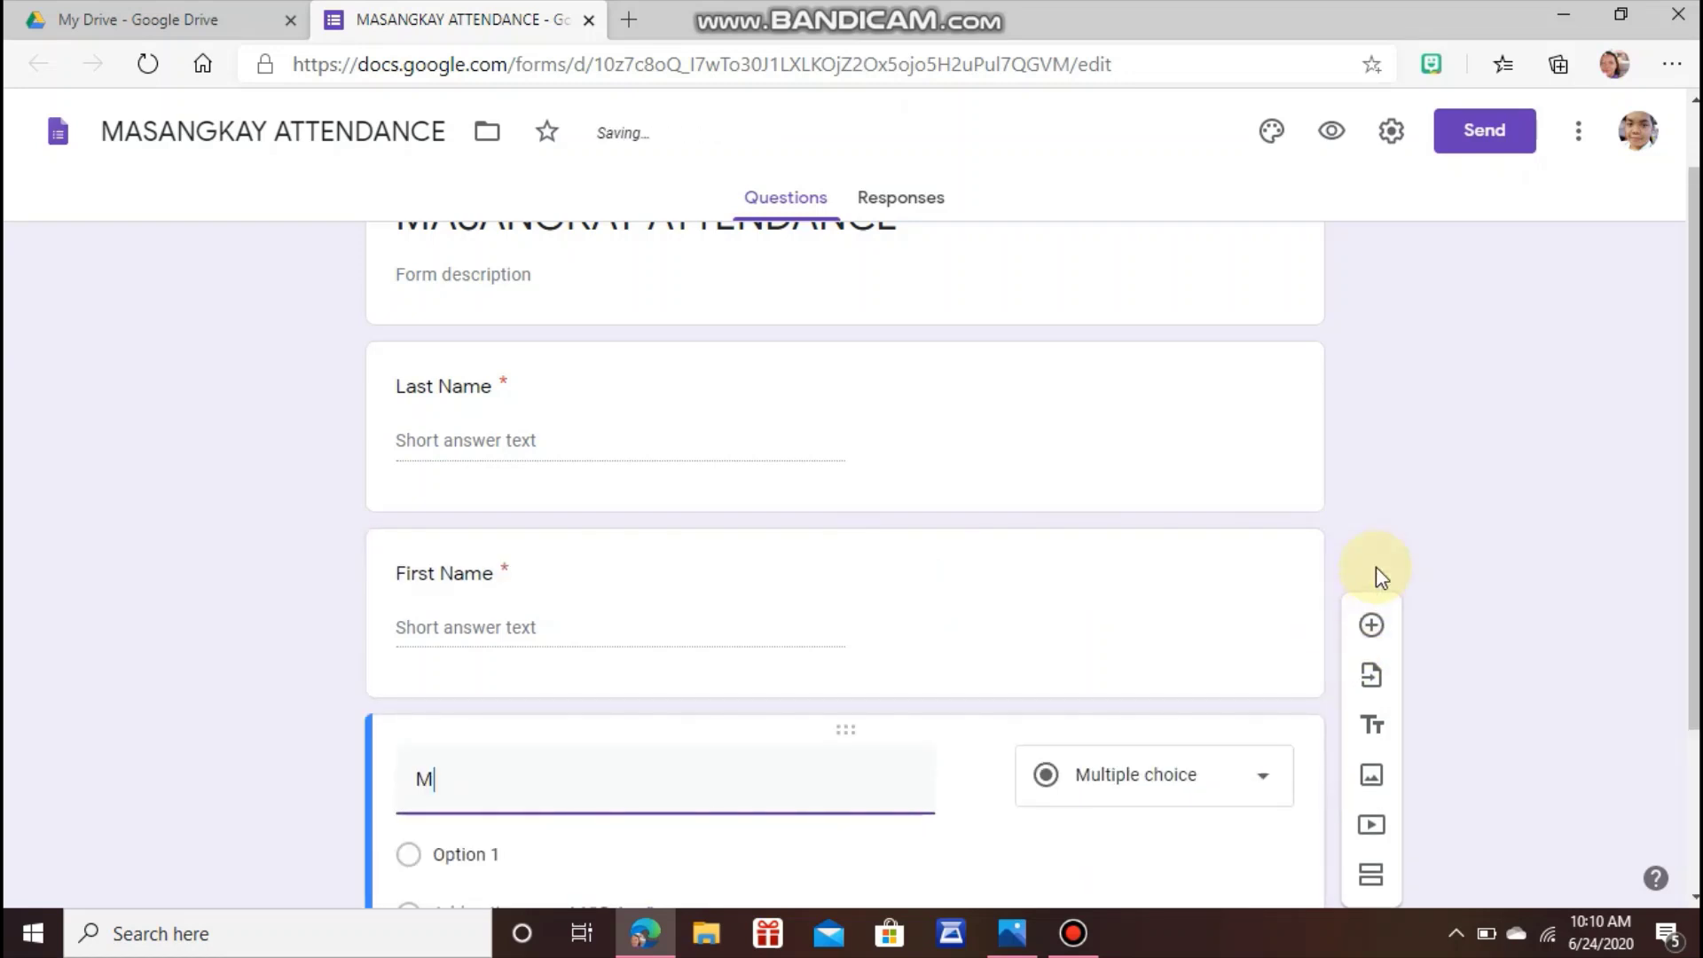
text(iddle Name)
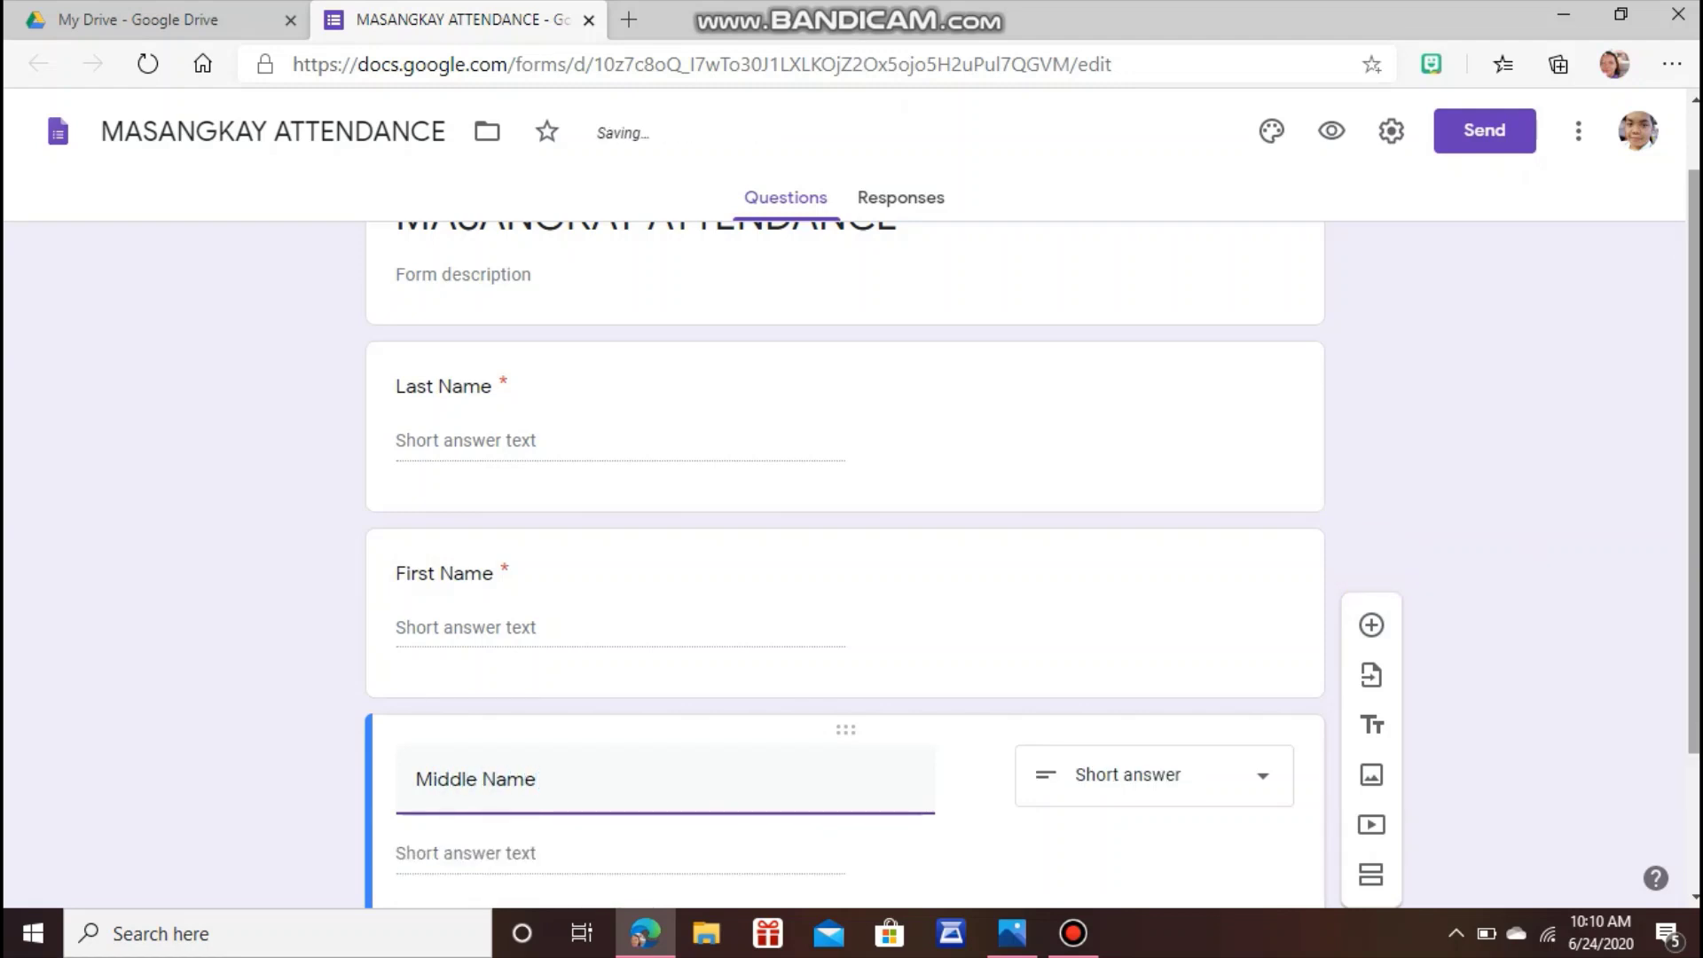
drag(1694, 504, 1681, 677)
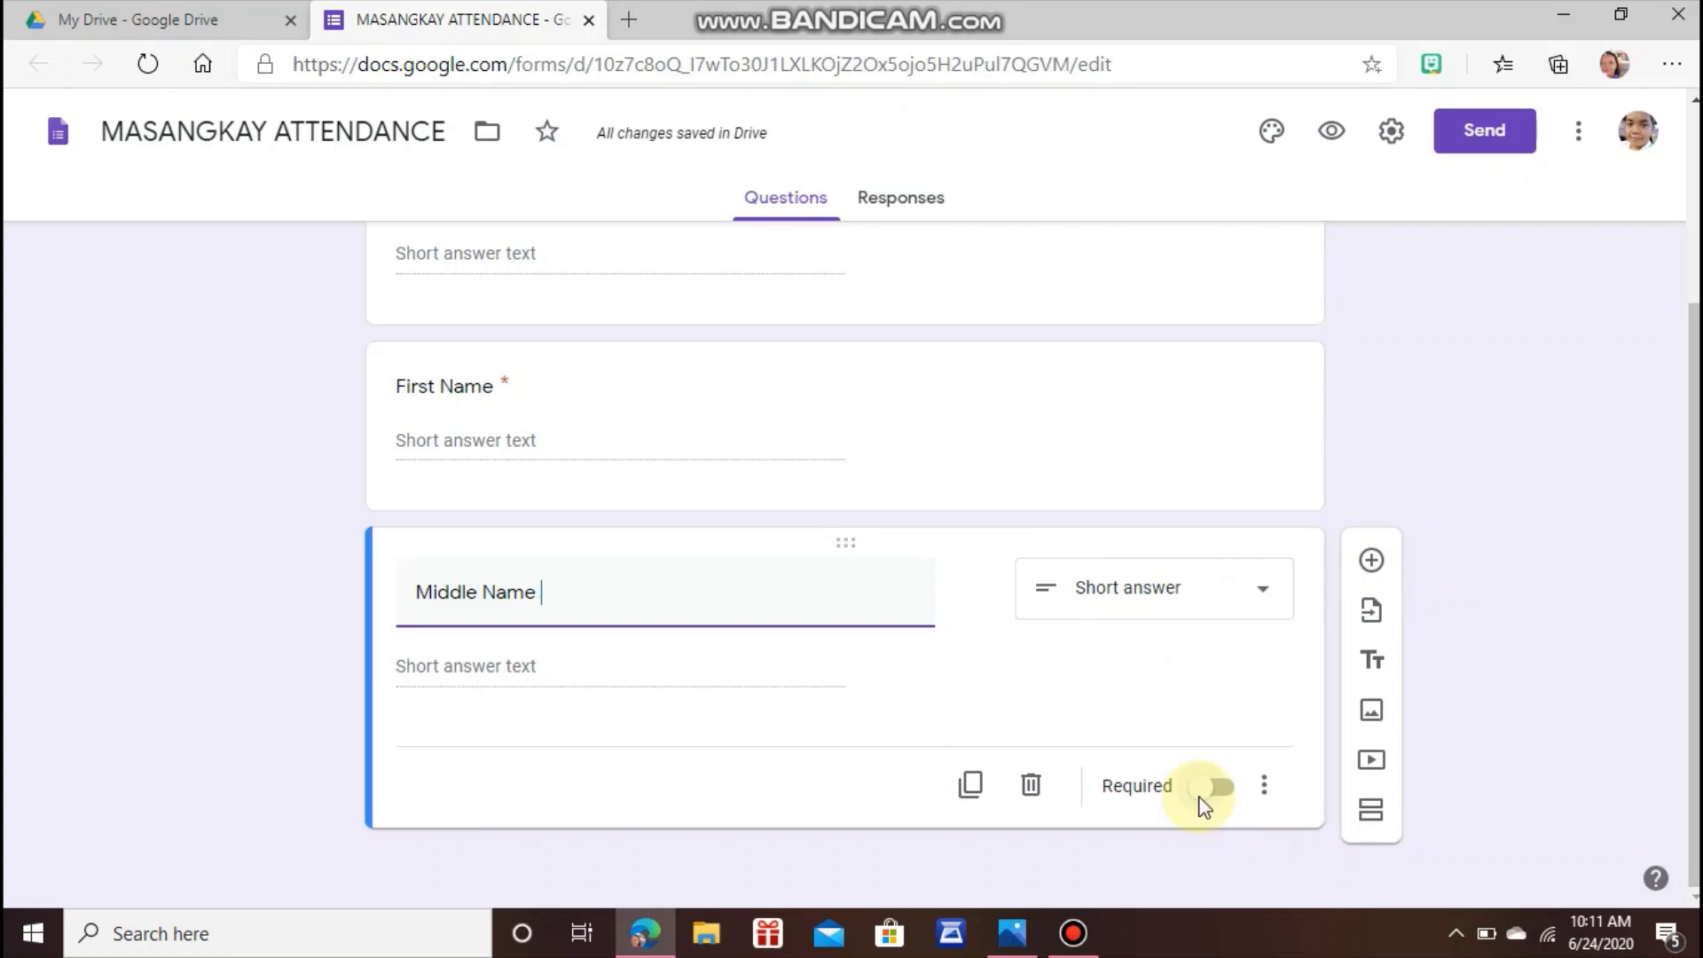
text(()
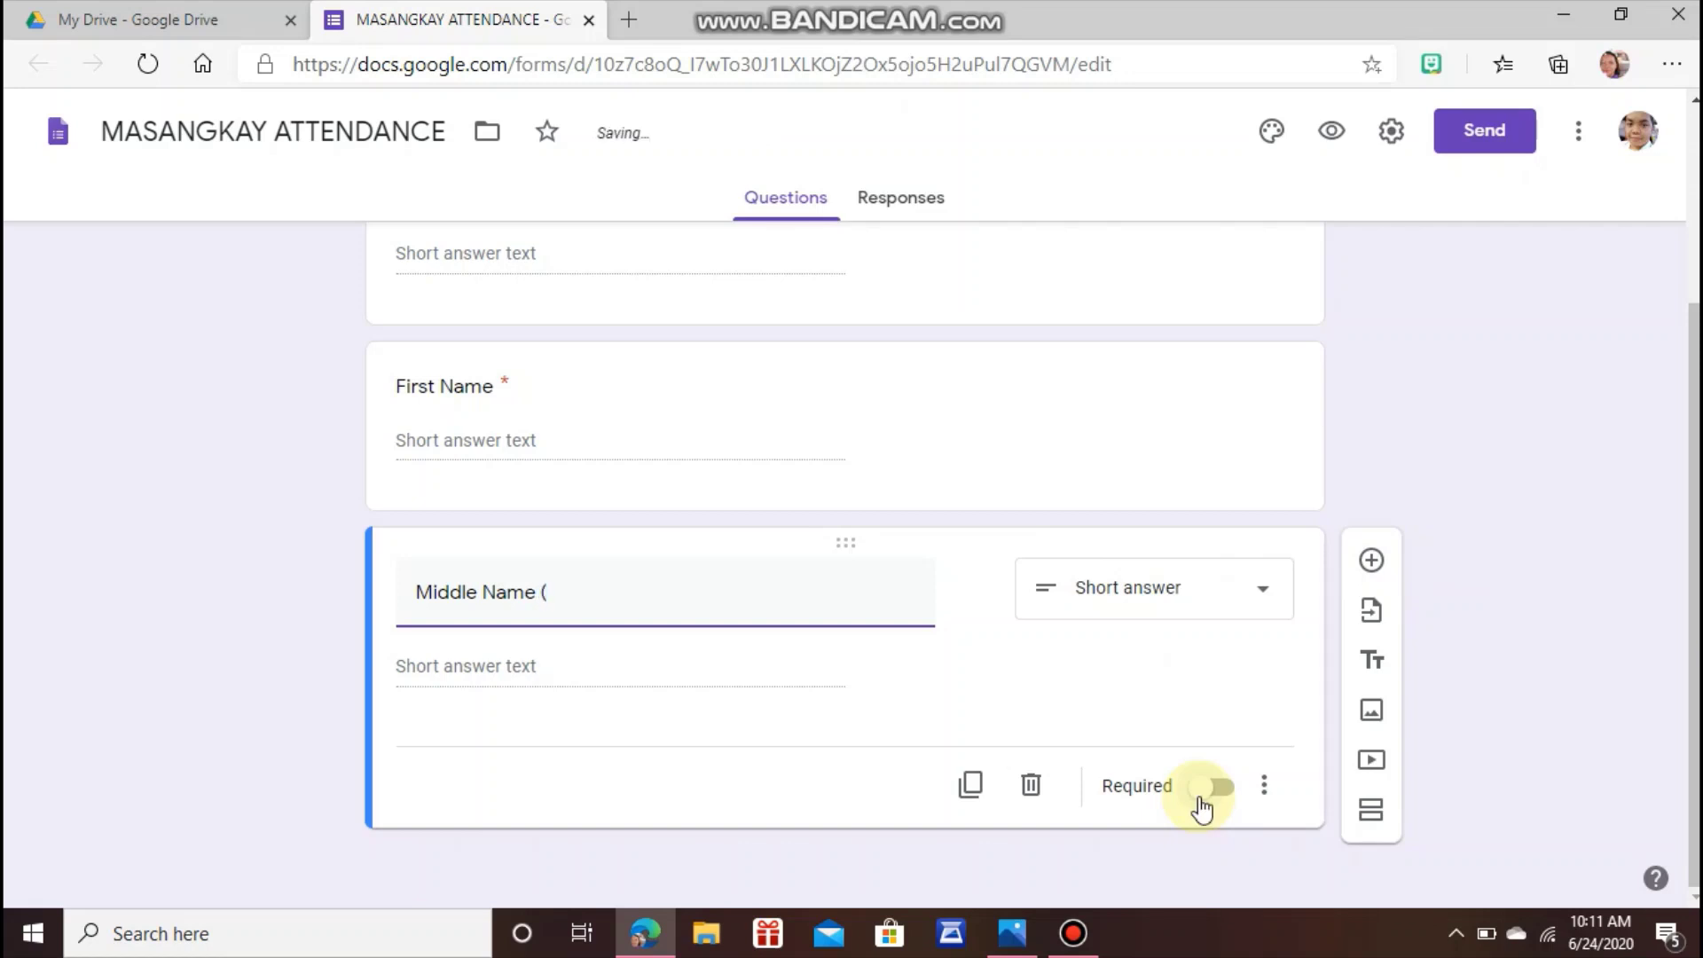
text(Op)
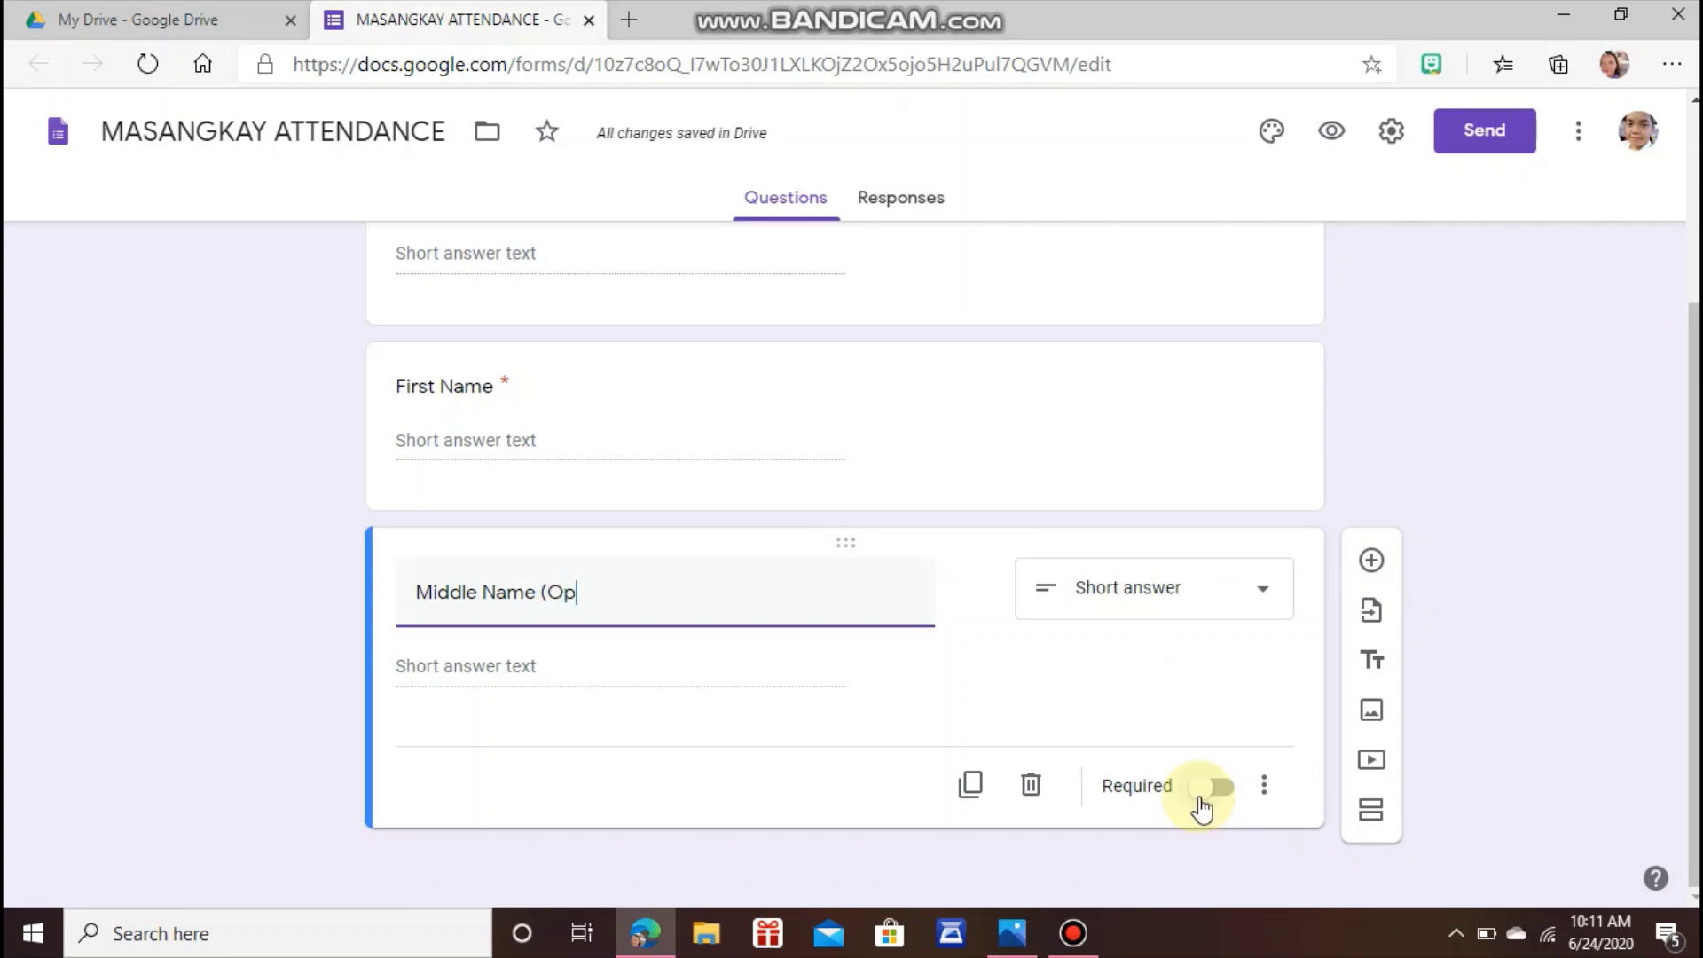
text(tional)
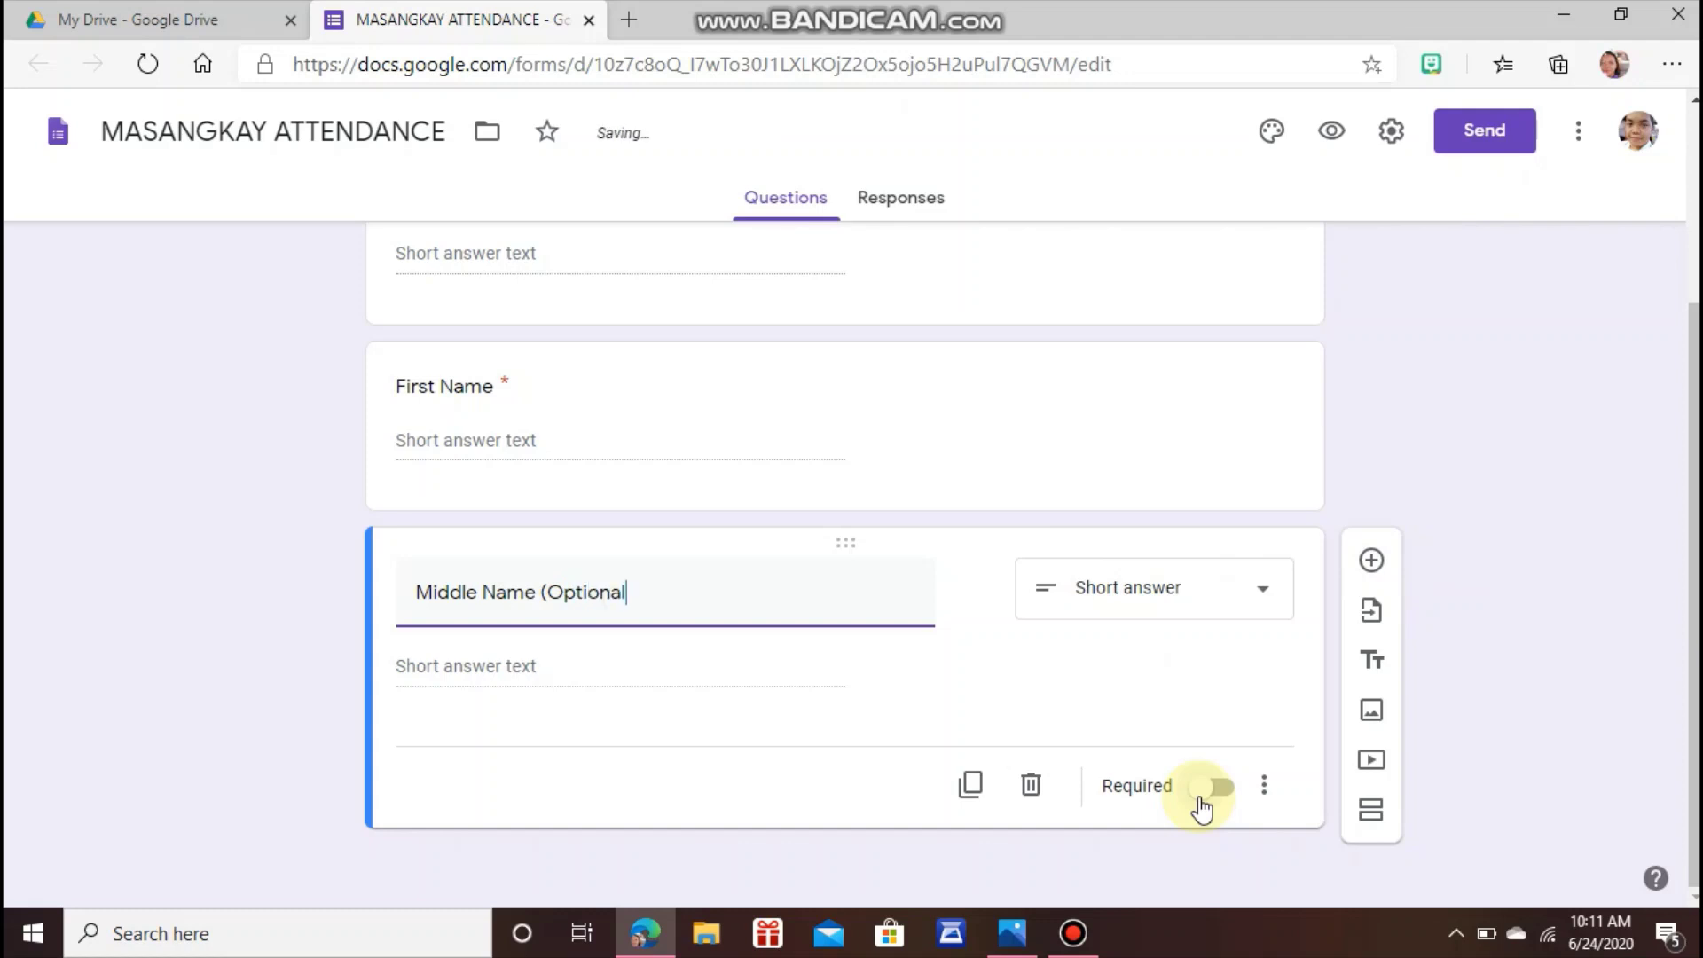
text())
click(1372, 562)
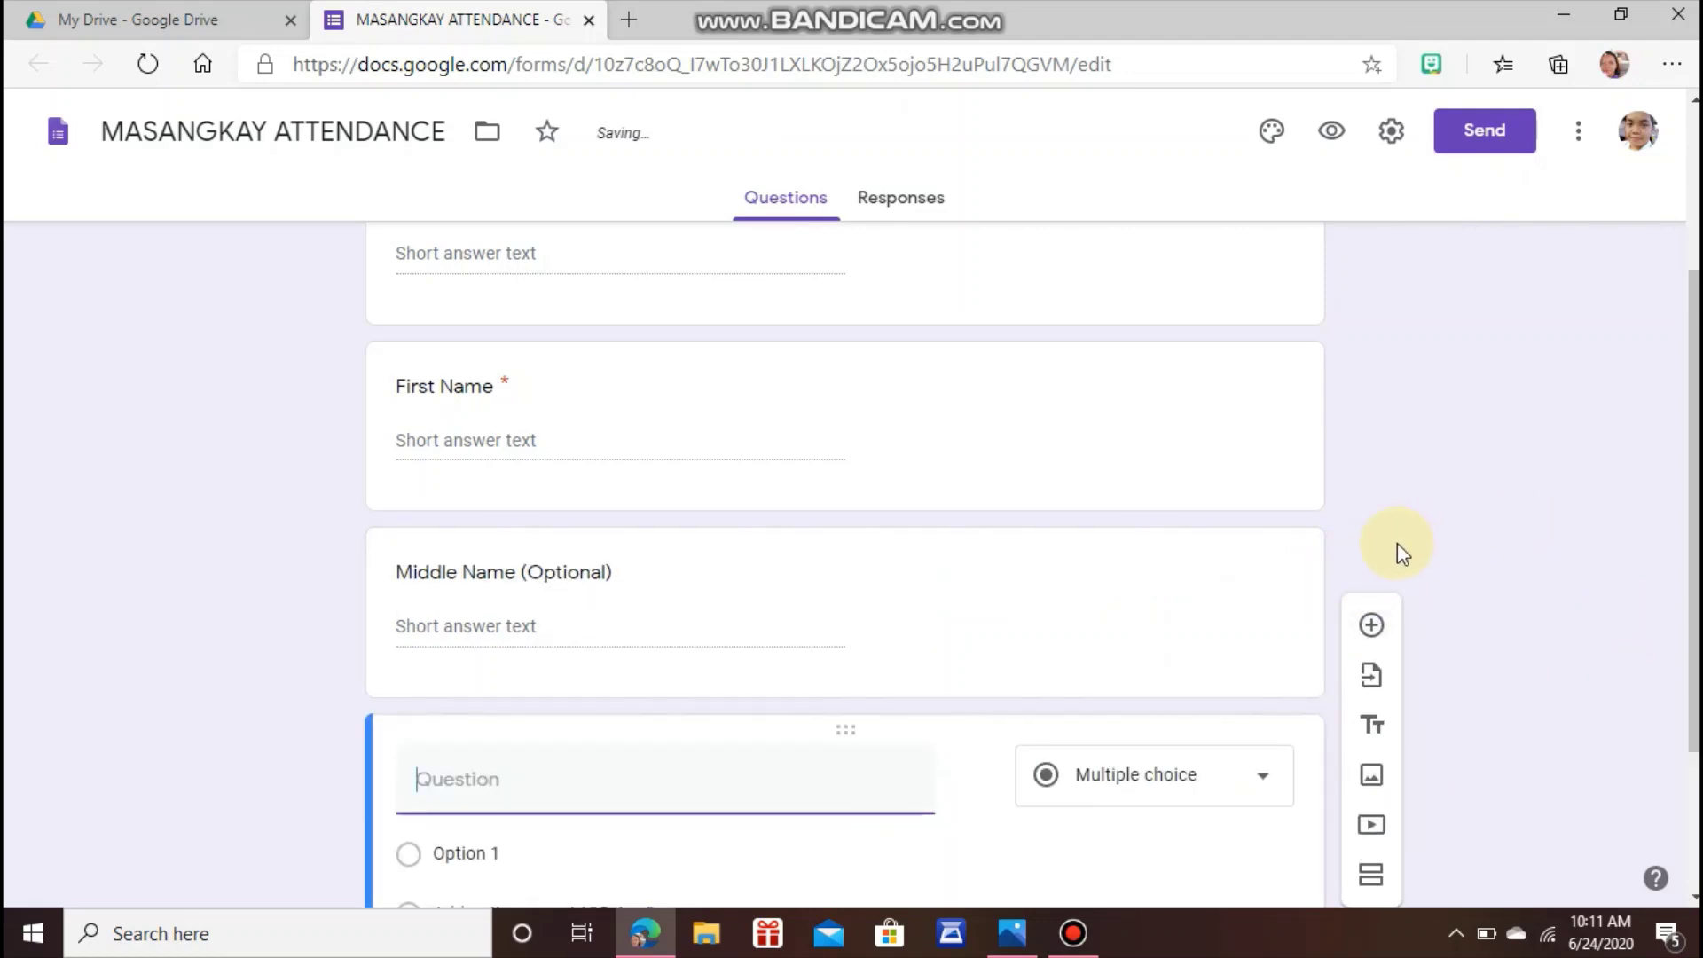
text(T)
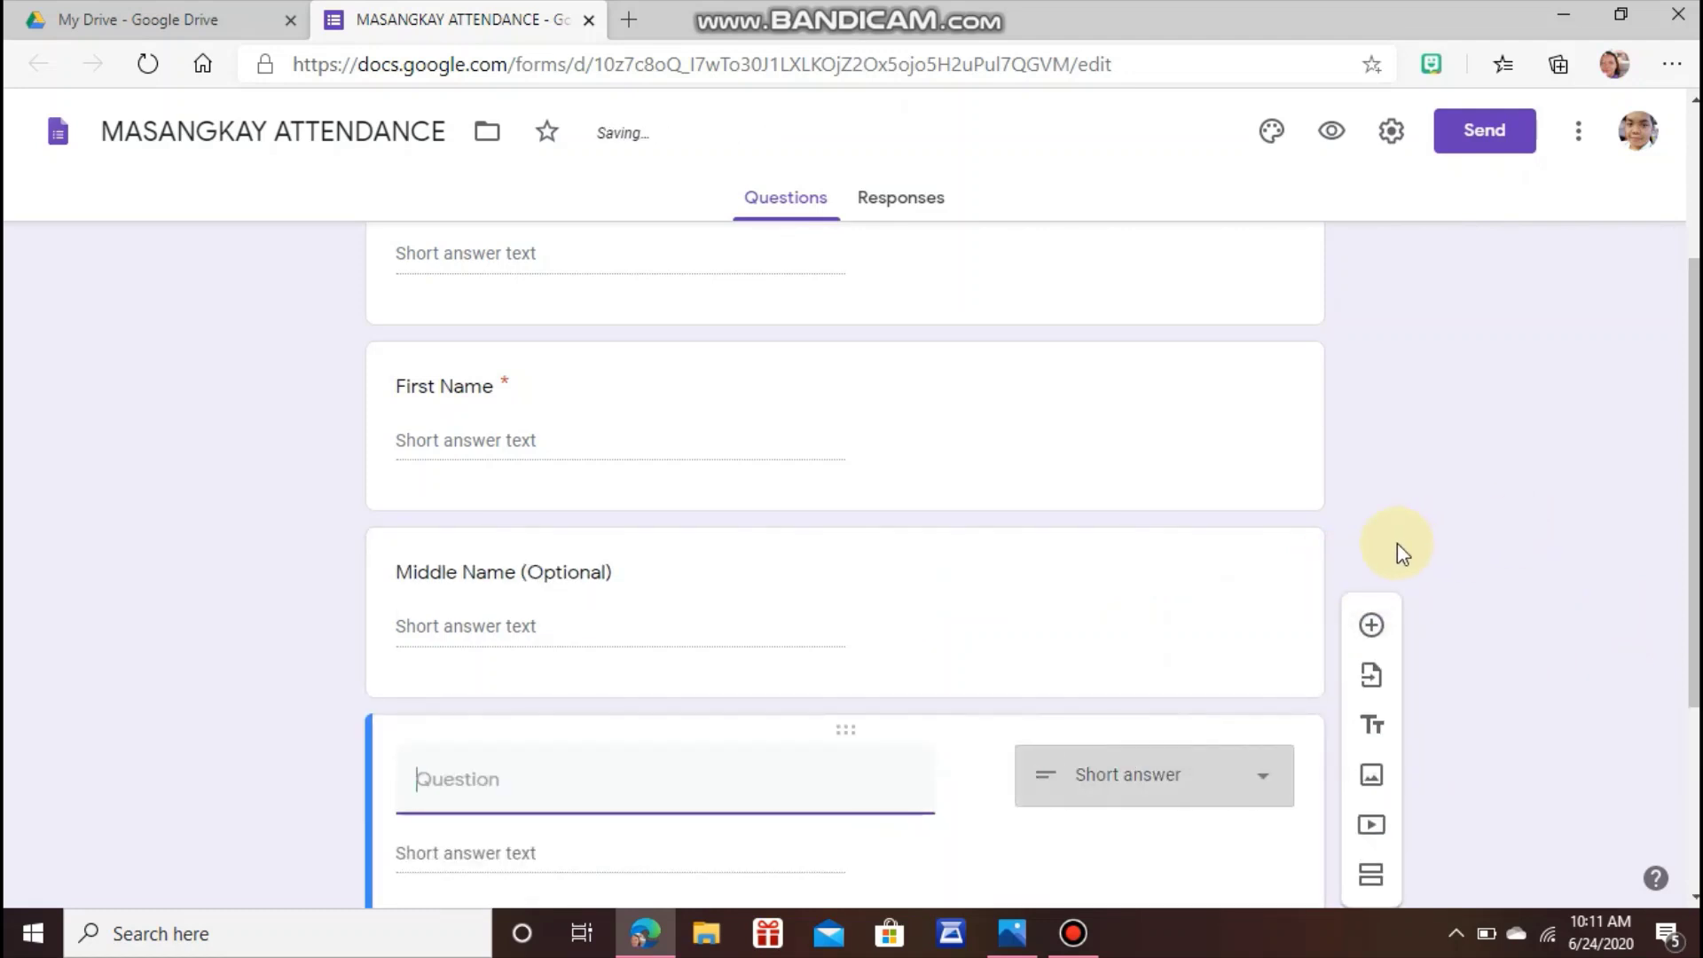
Title the fourth question 'Date'.
key(BackSpace)
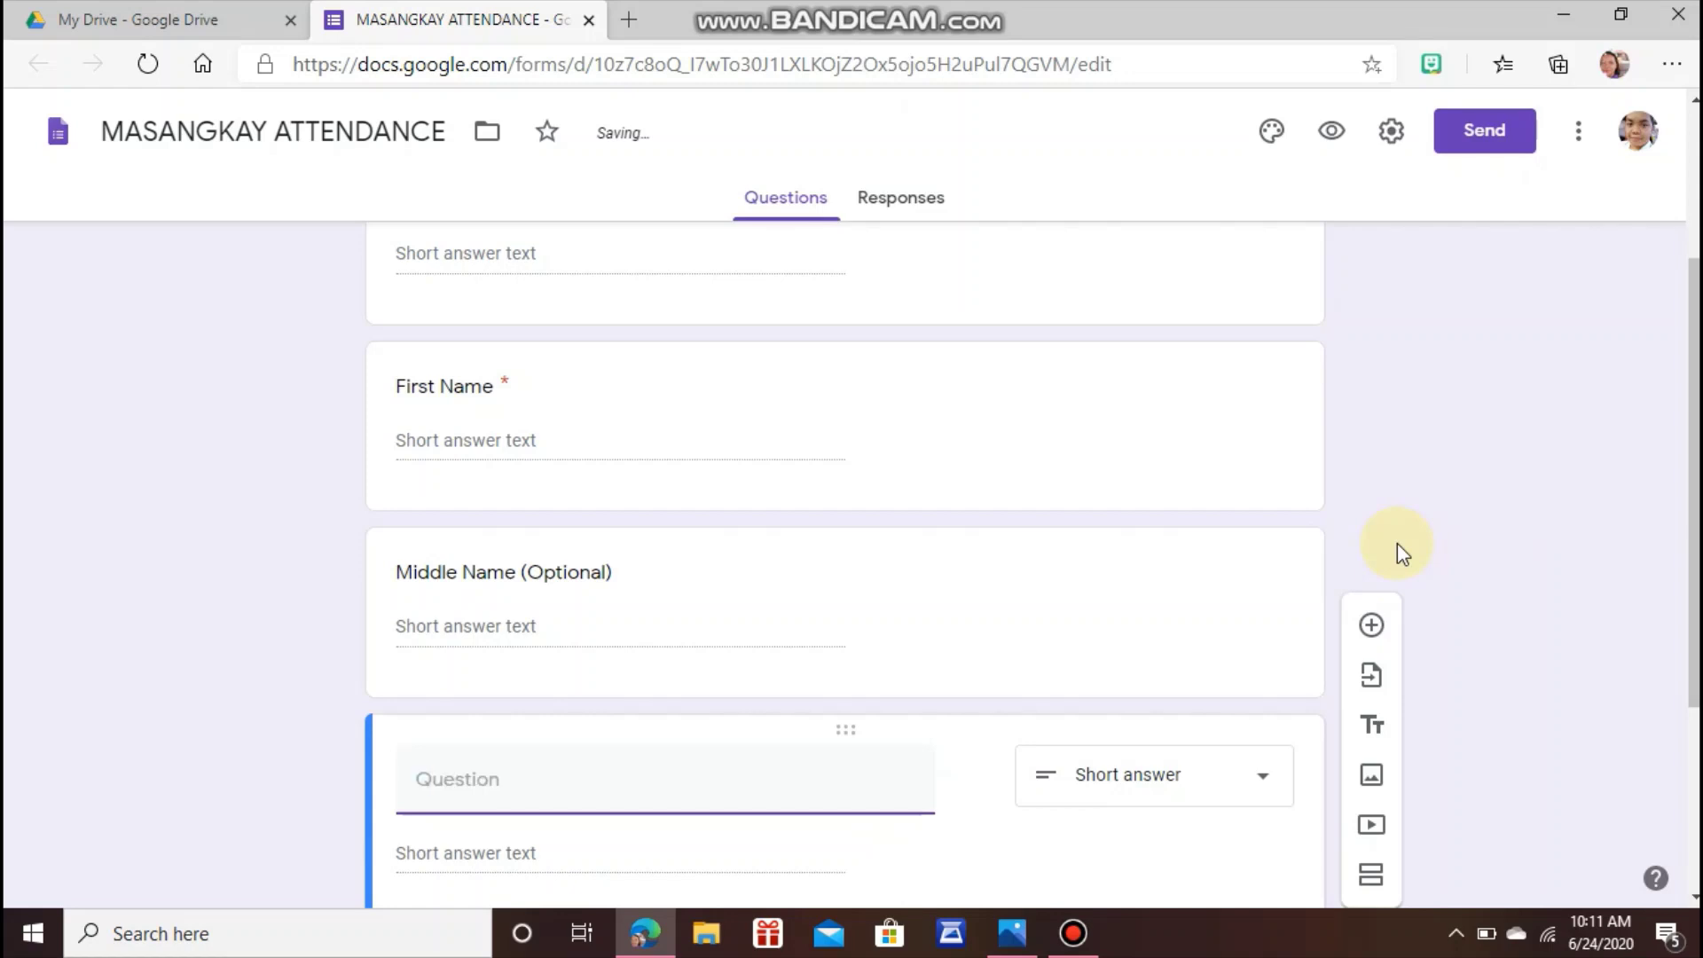
text(dAYE)
key(BackSpace)
key(BackSpace)
key(BackSpace)
key(BackSpace)
text(dAT)
key(BackSpace)
key(BackSpace)
text(A)
key(BackSpace)
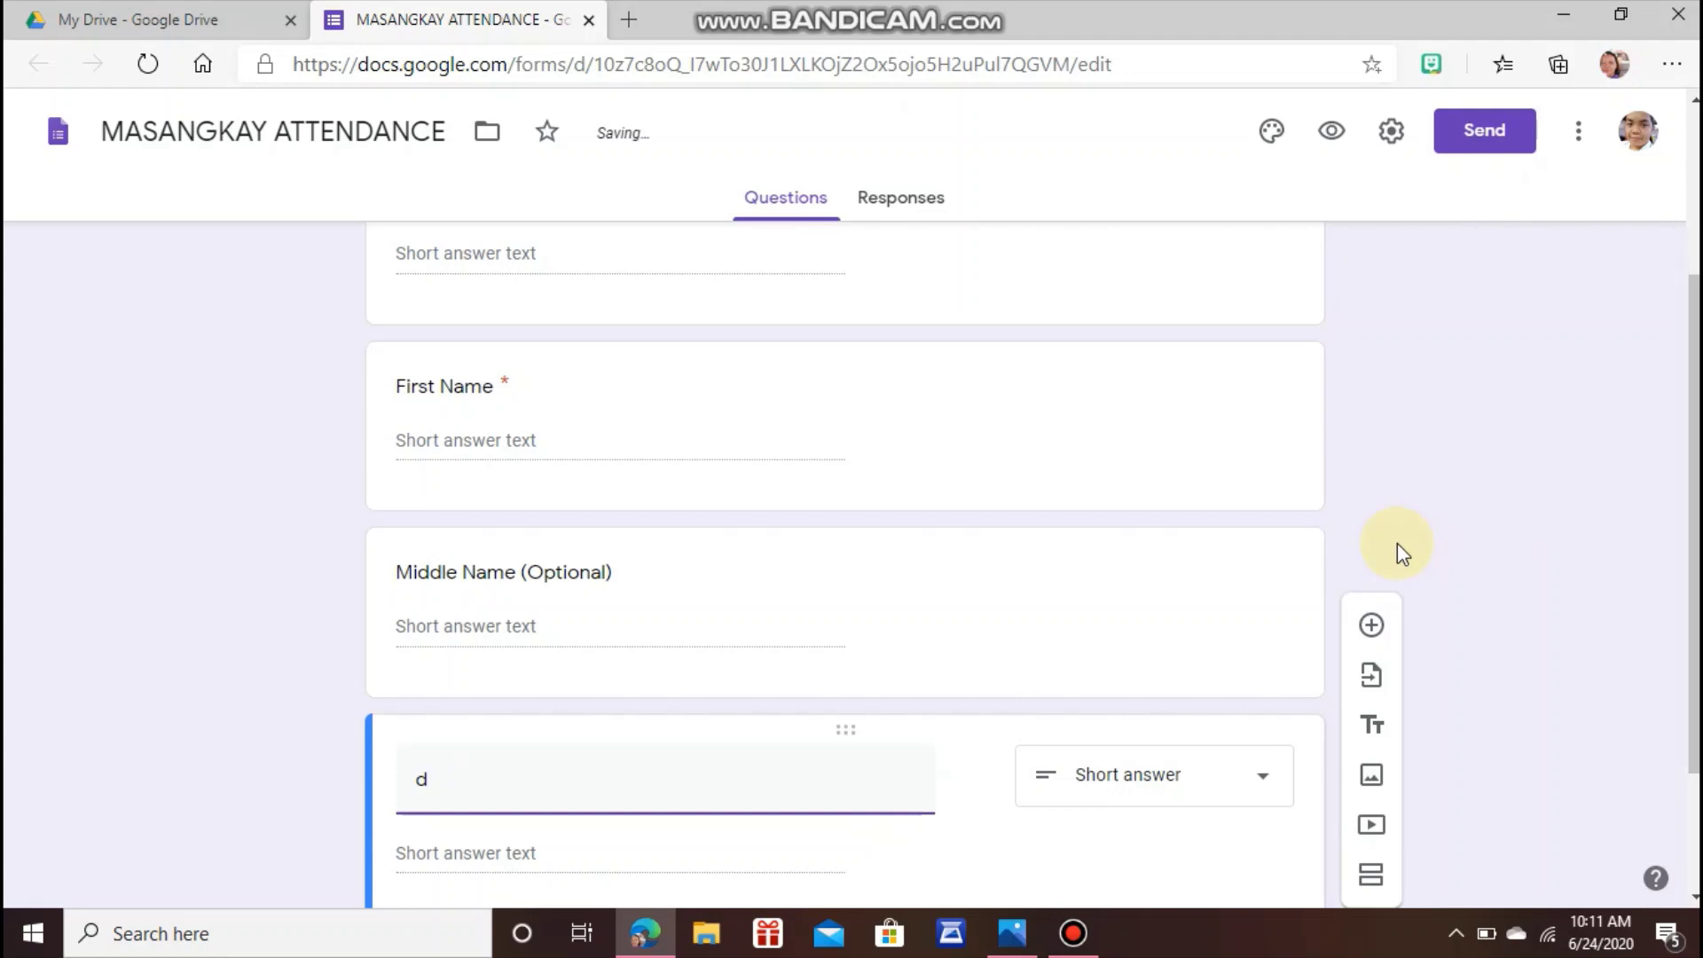
key(BackSpace)
text(Date)
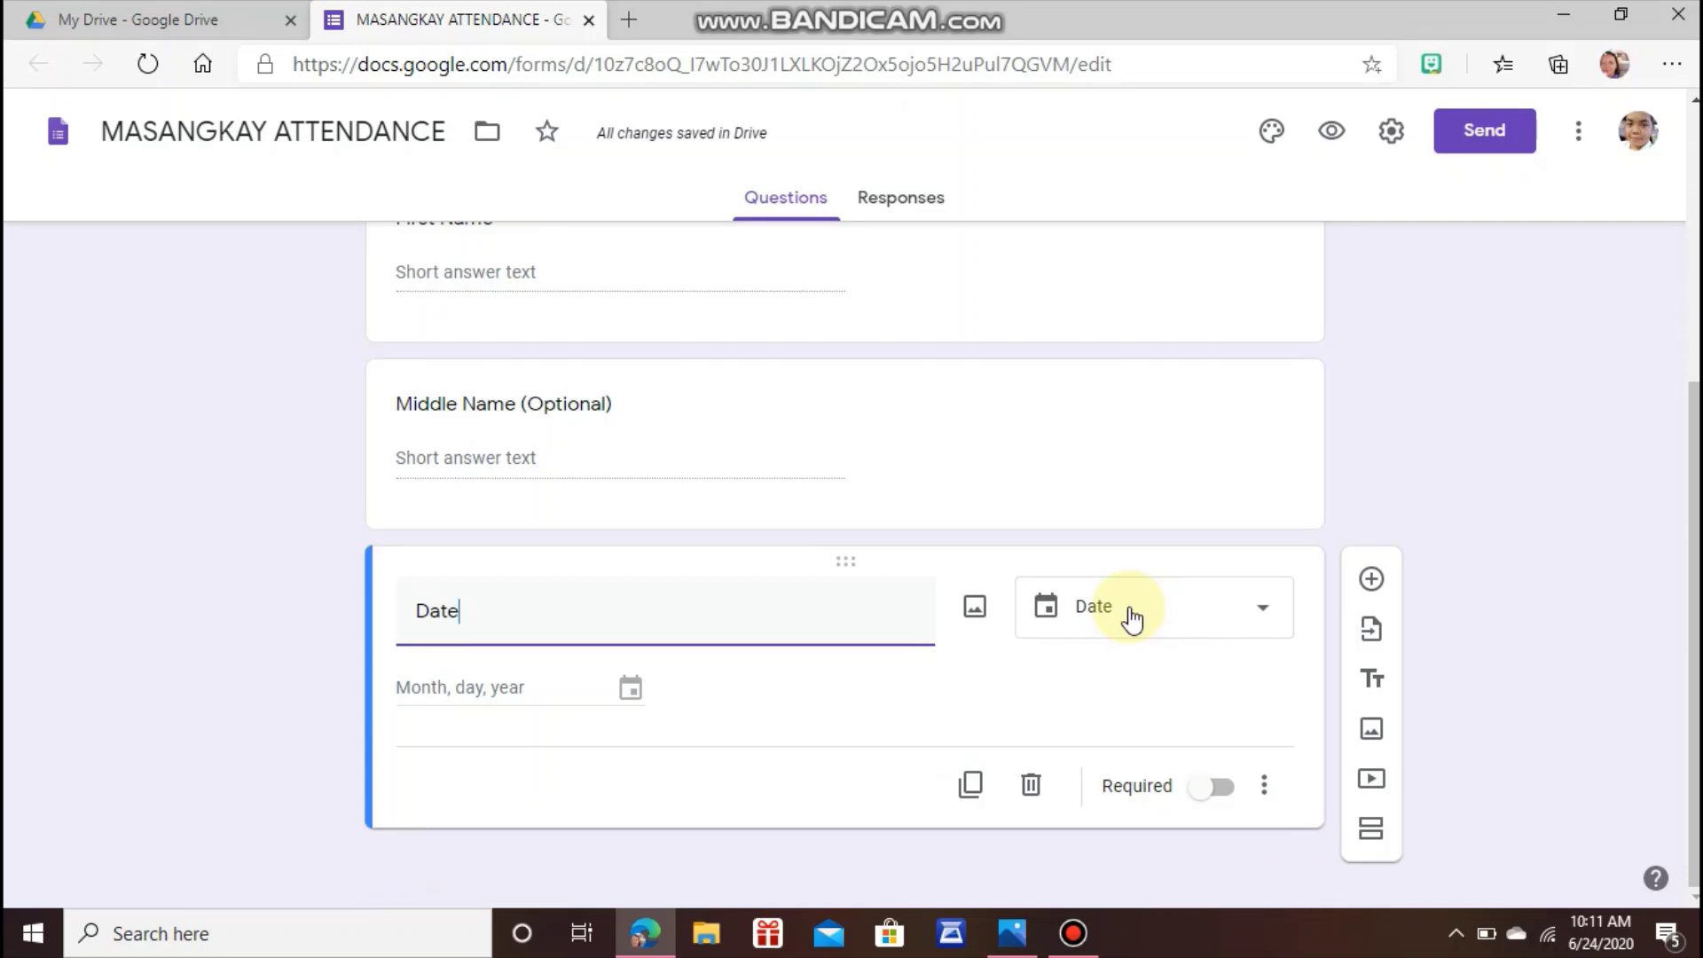
Set the question type to Date, make it required, and add another question.
click(1131, 618)
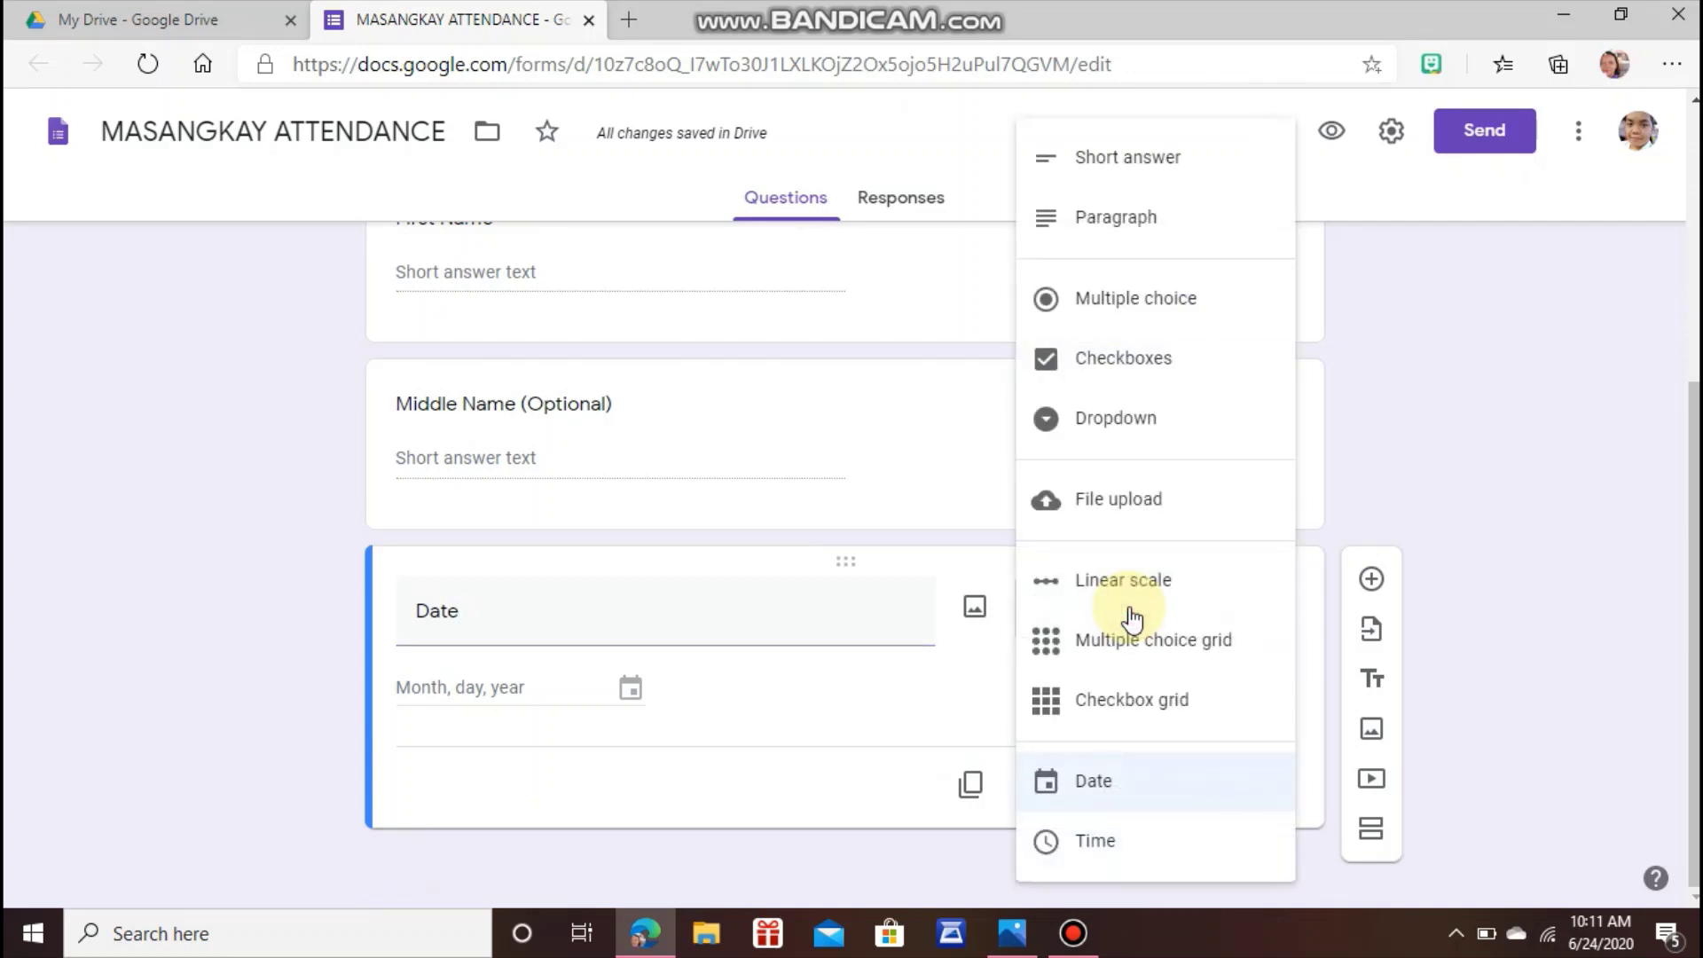
click(1109, 786)
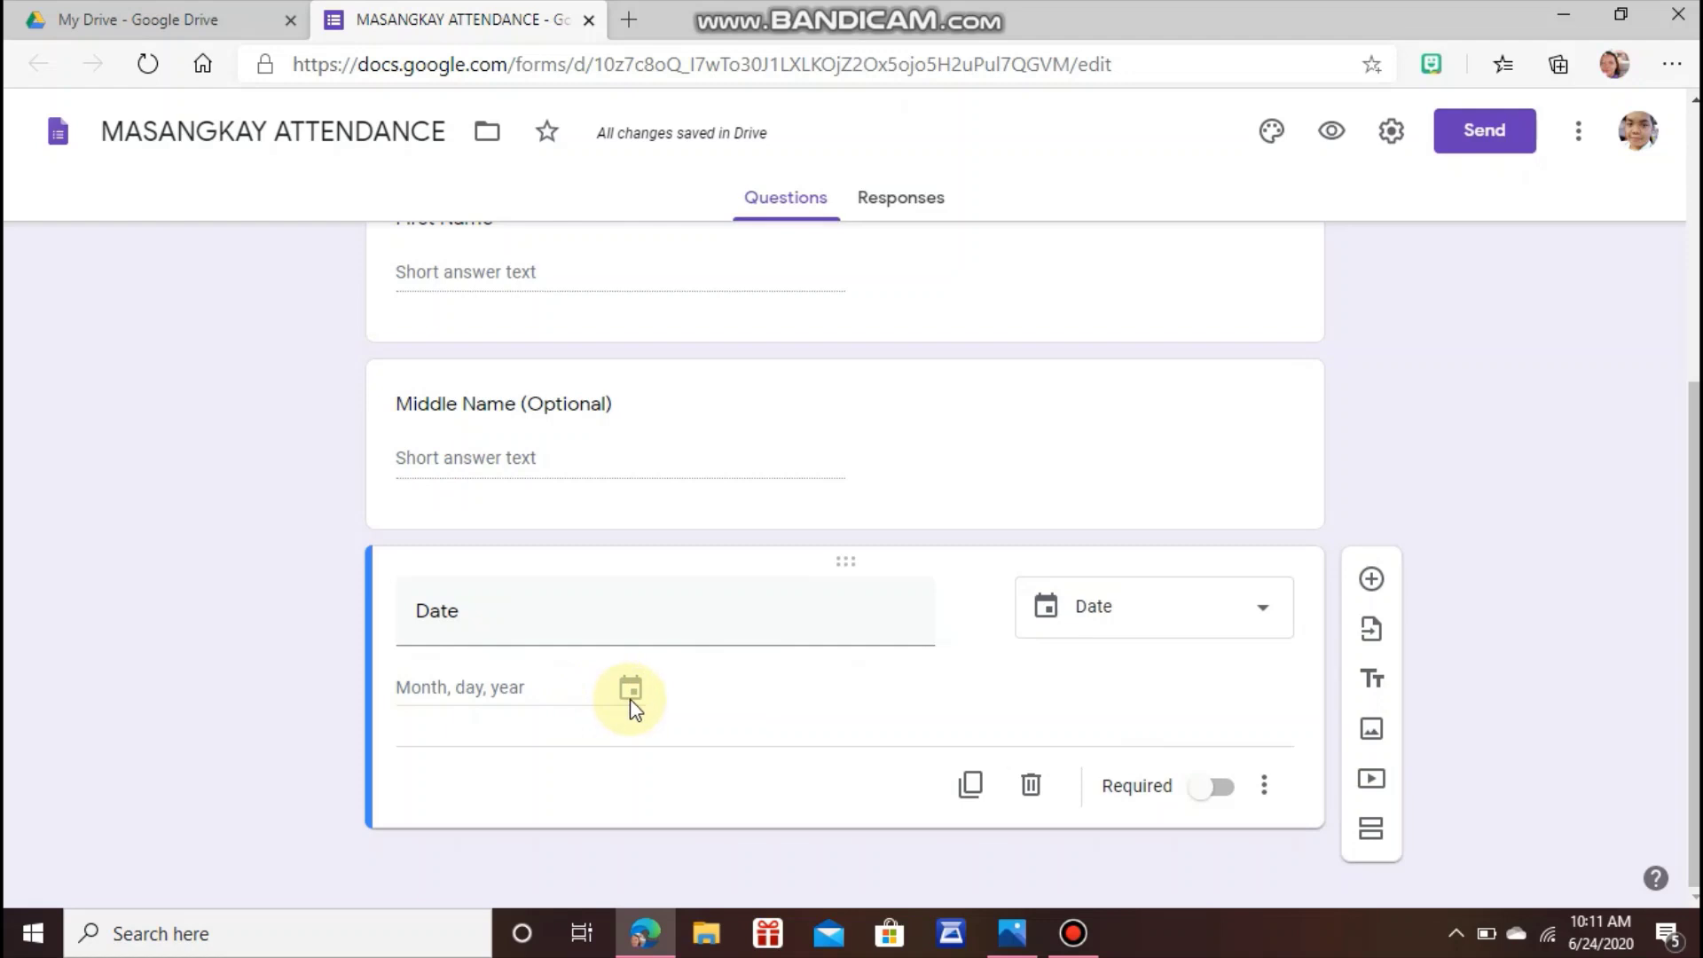
click(1205, 795)
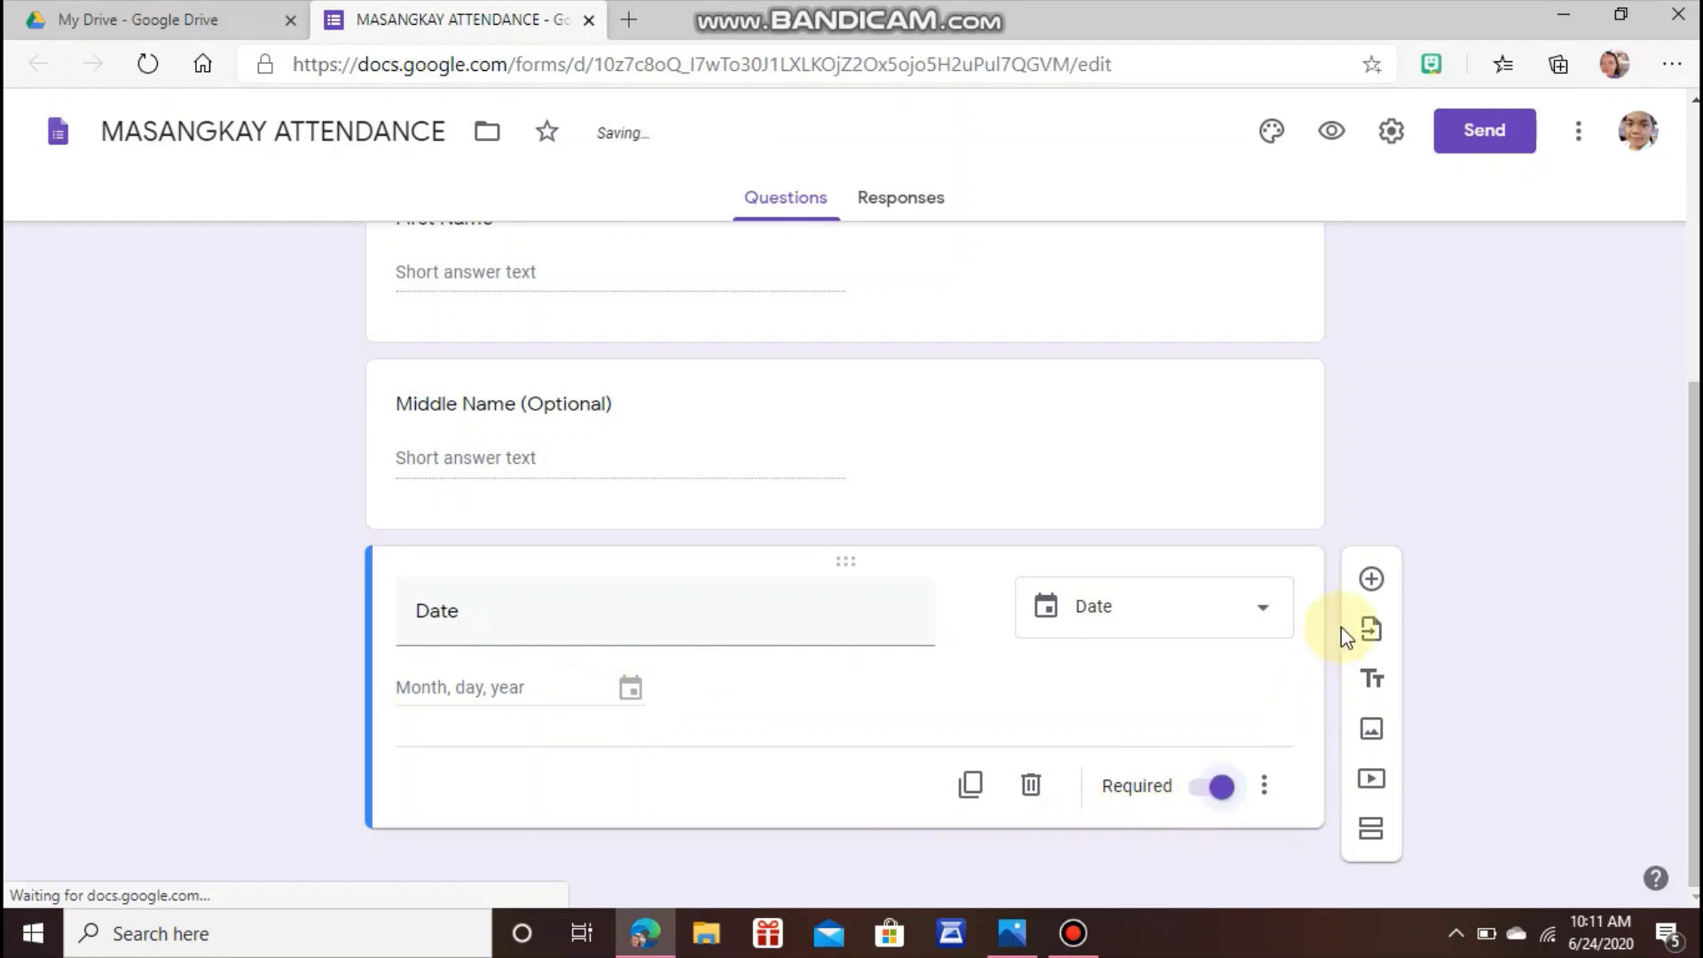
click(1371, 579)
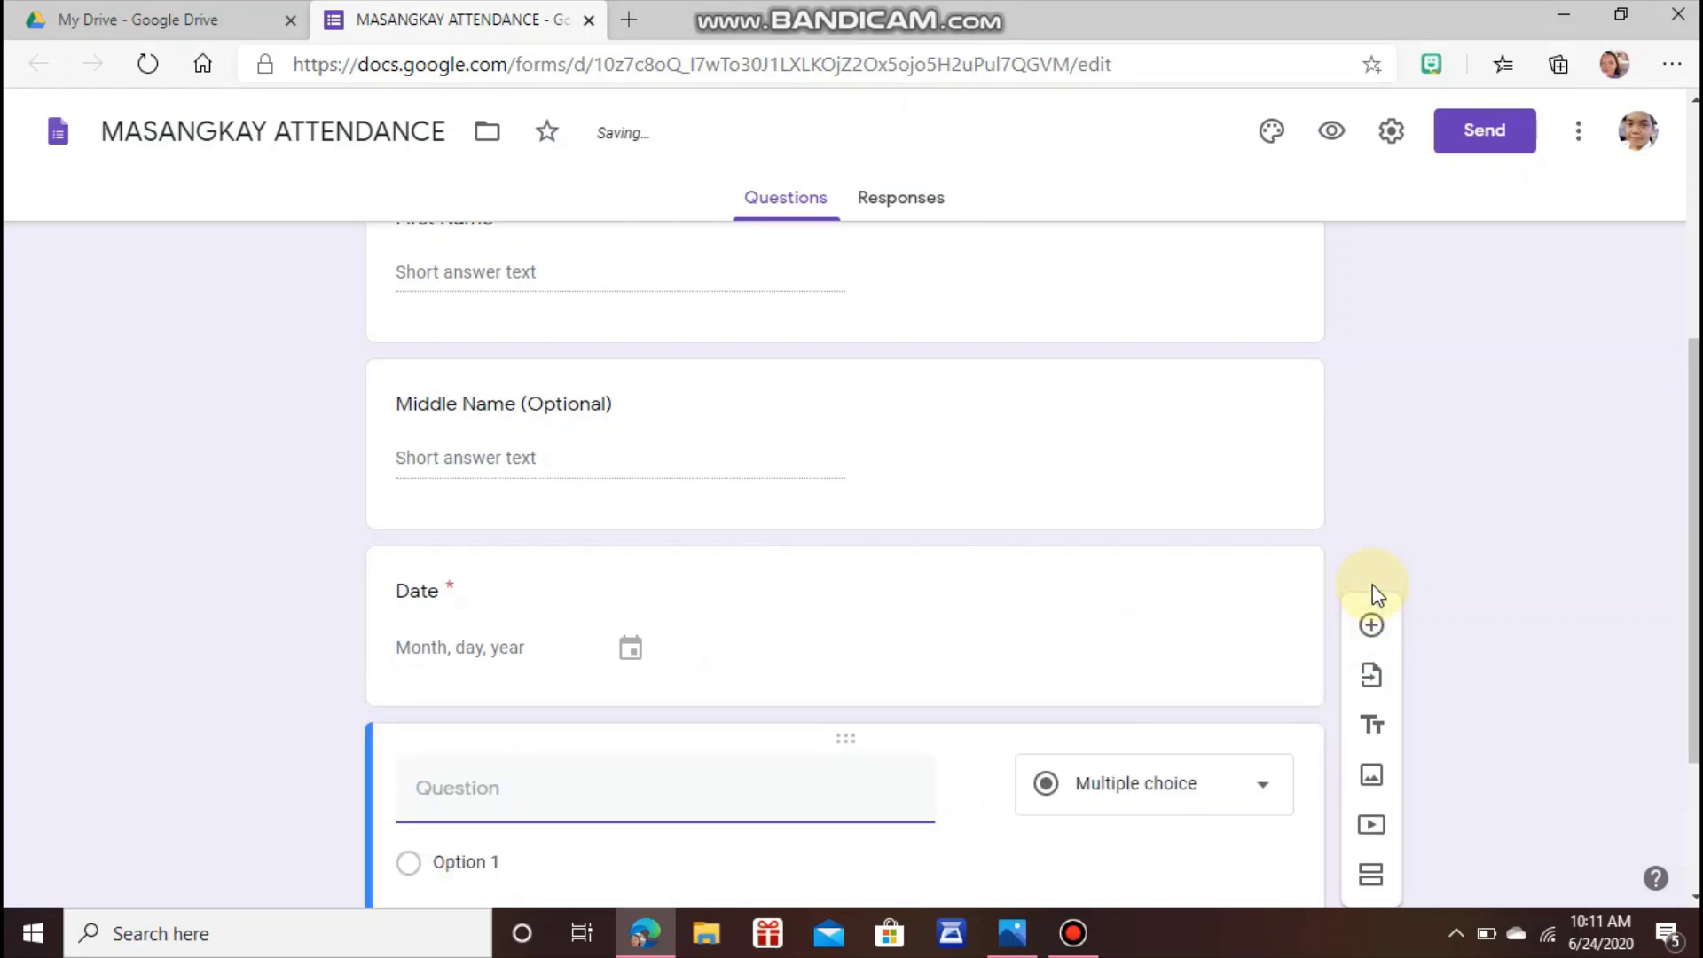
Title the fifth question 'Time' and make it required.
text(t)
key(BackSpace)
text(Time)
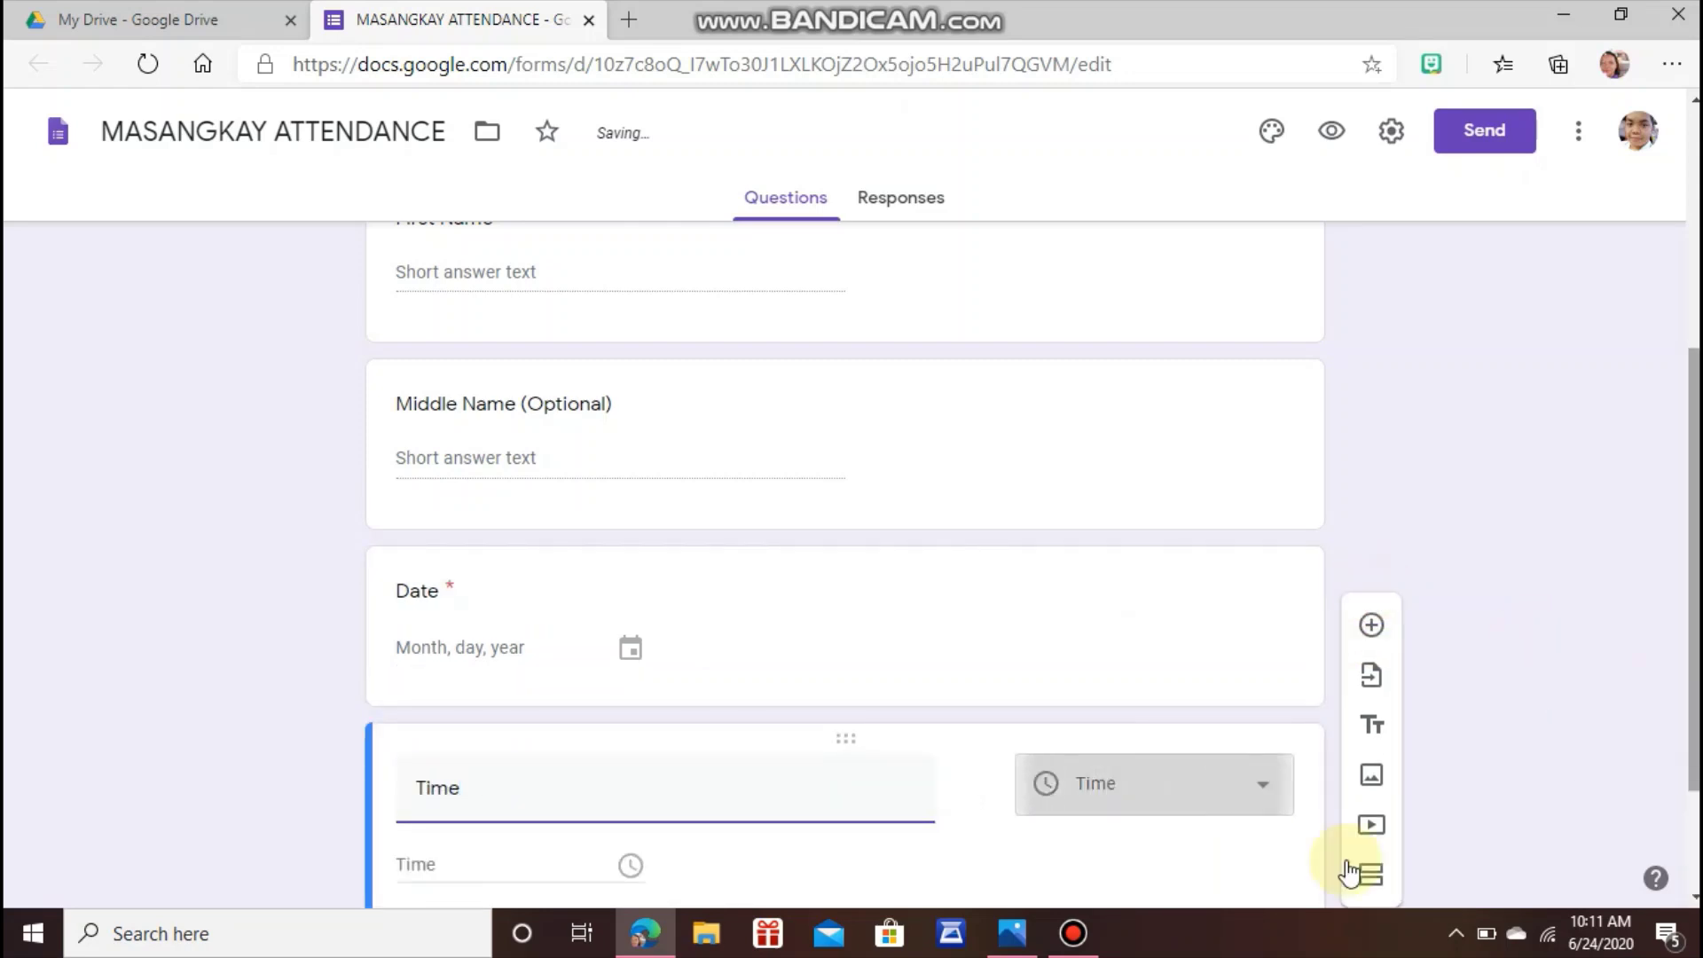
drag(1688, 655, 1688, 748)
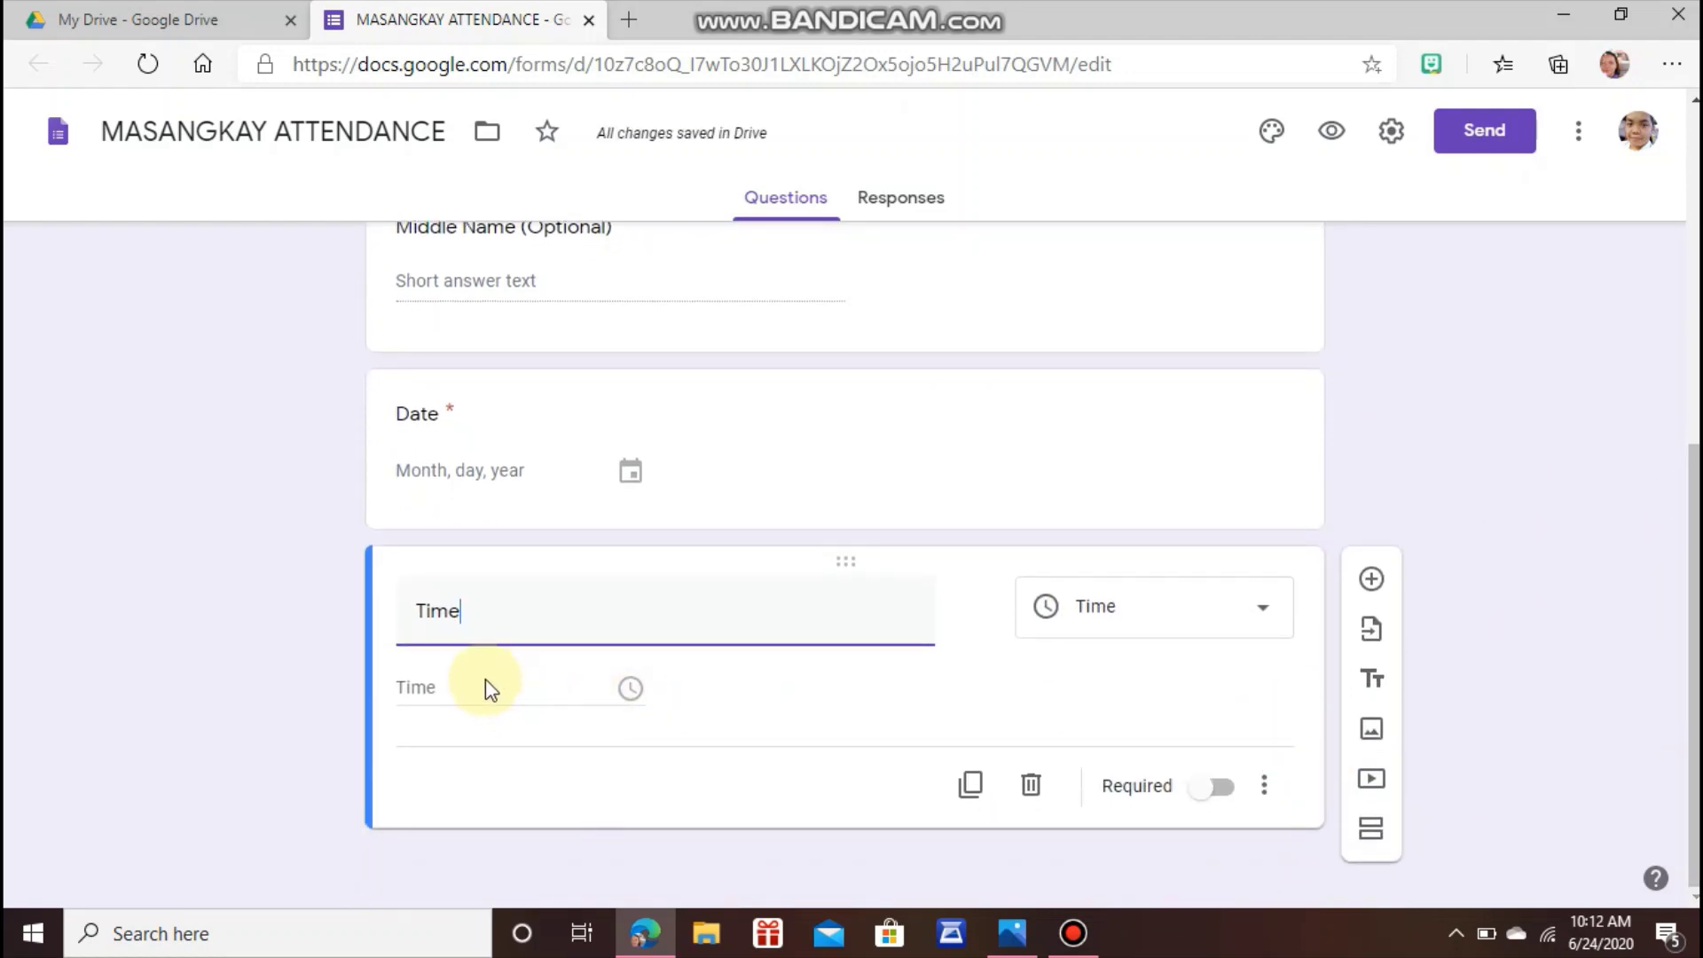
click(1206, 798)
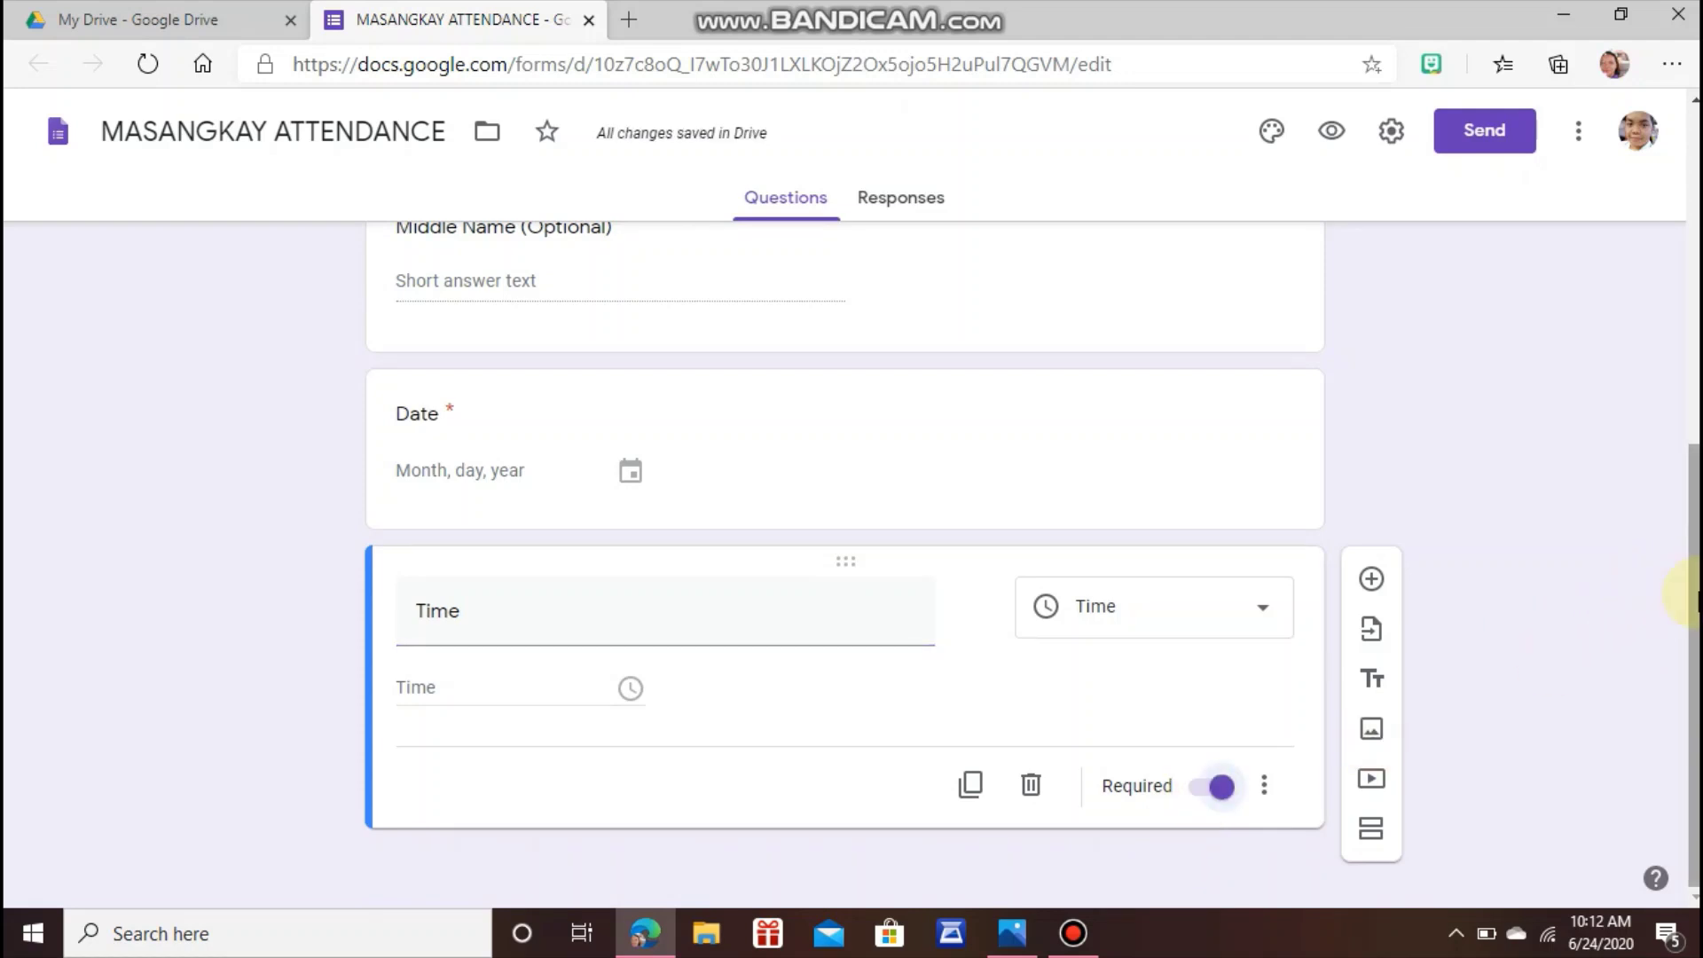
drag(1696, 600, 1694, 263)
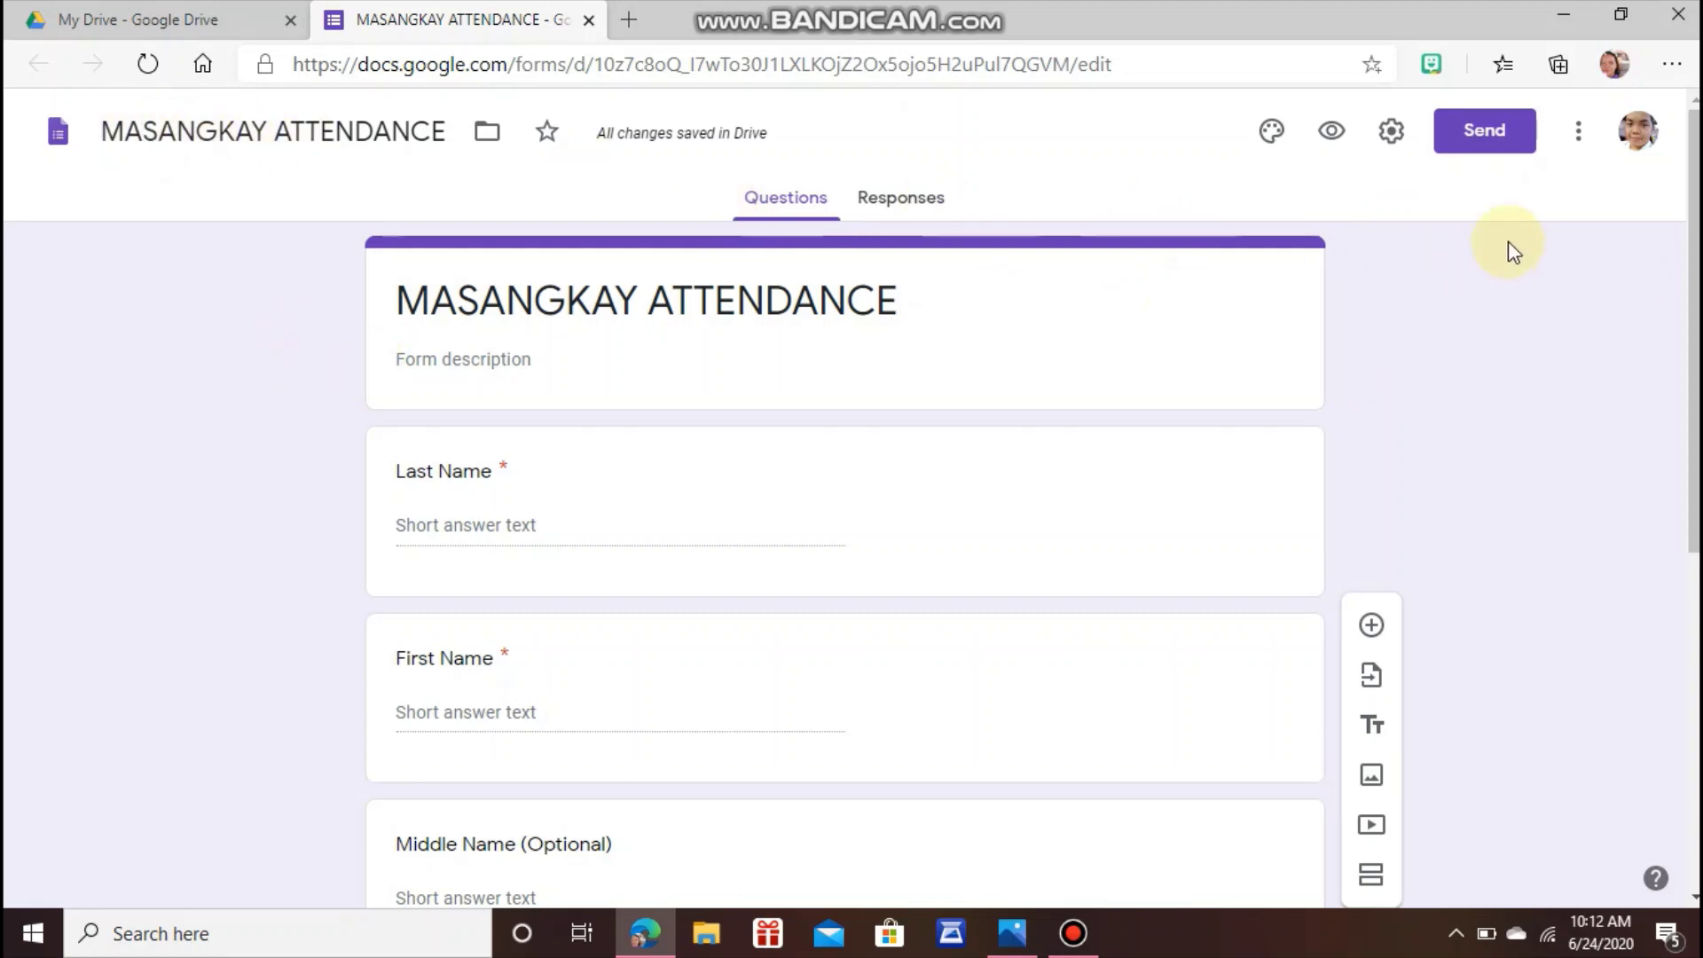
drag(1688, 217, 1604, 544)
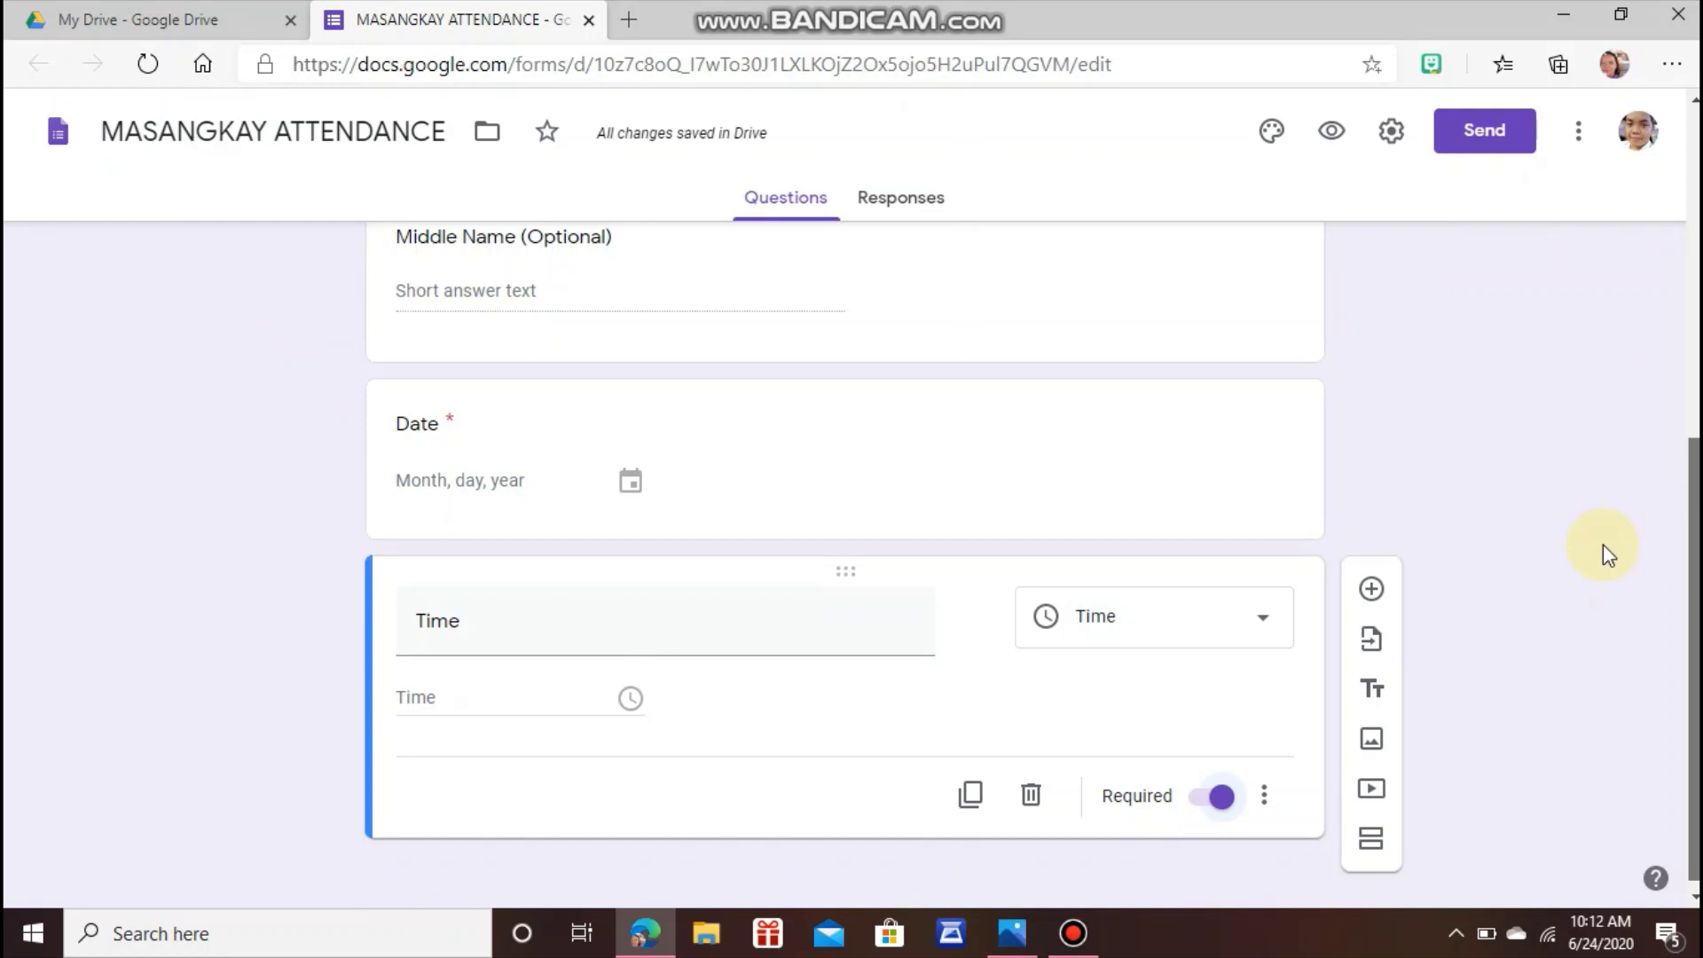
drag(1693, 581, 1692, 252)
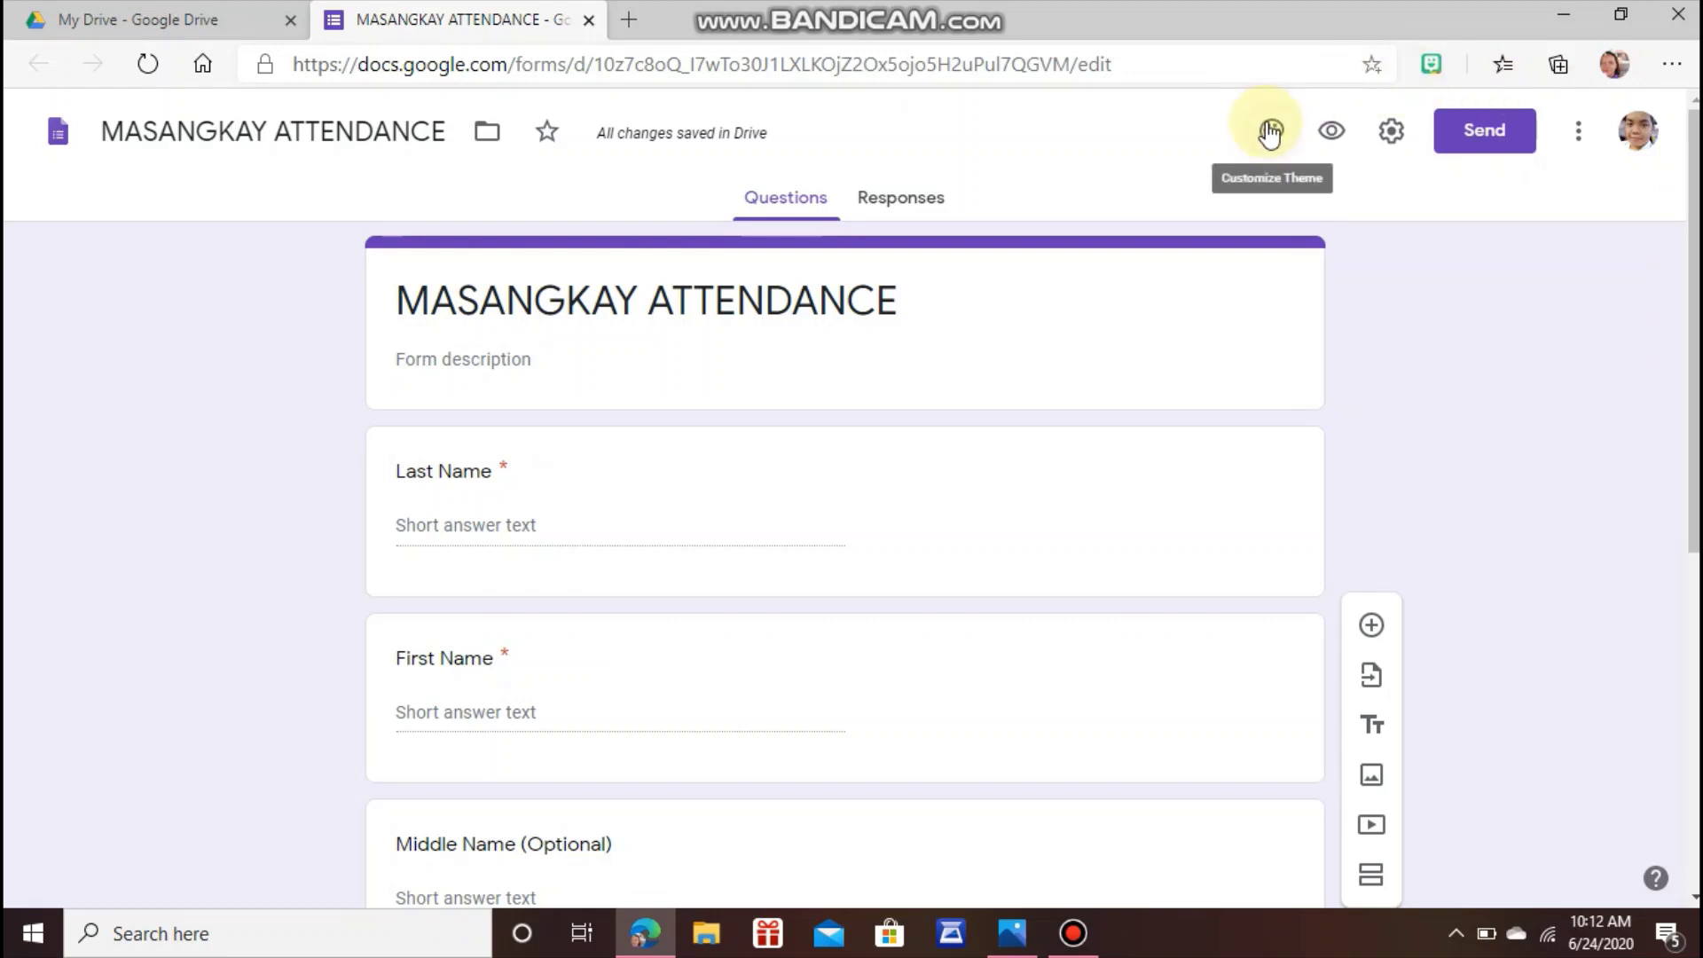
Add a custom pink #ff00e1 theme colour to the form.
click(1270, 133)
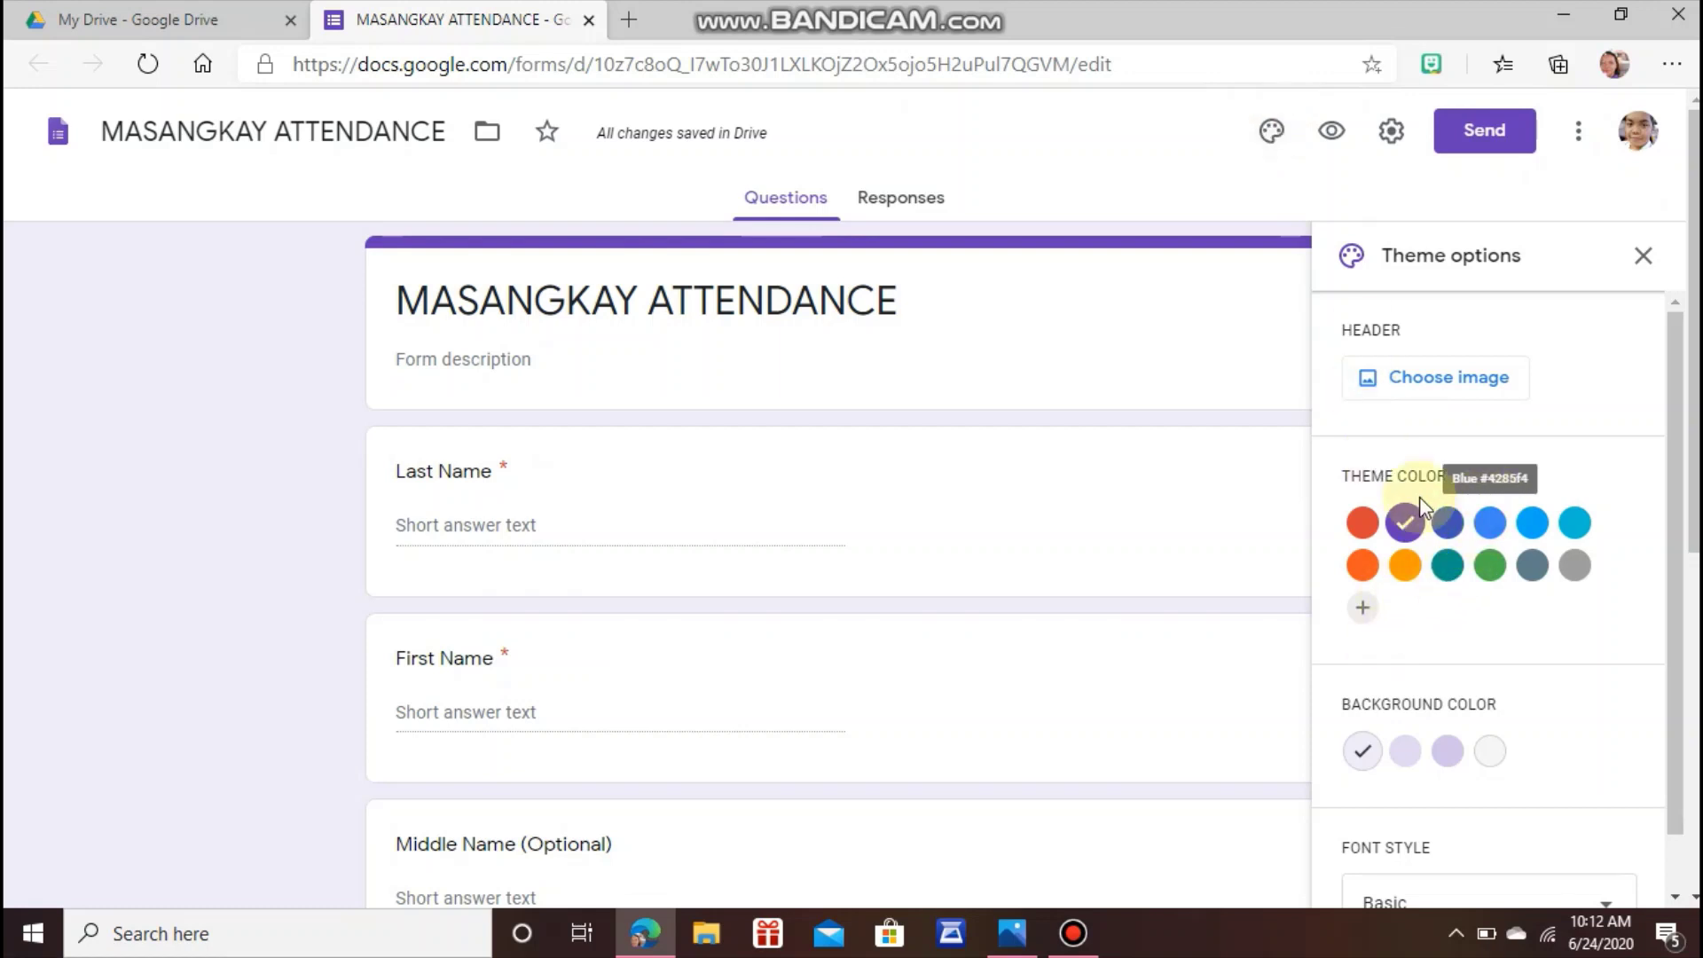
click(1362, 608)
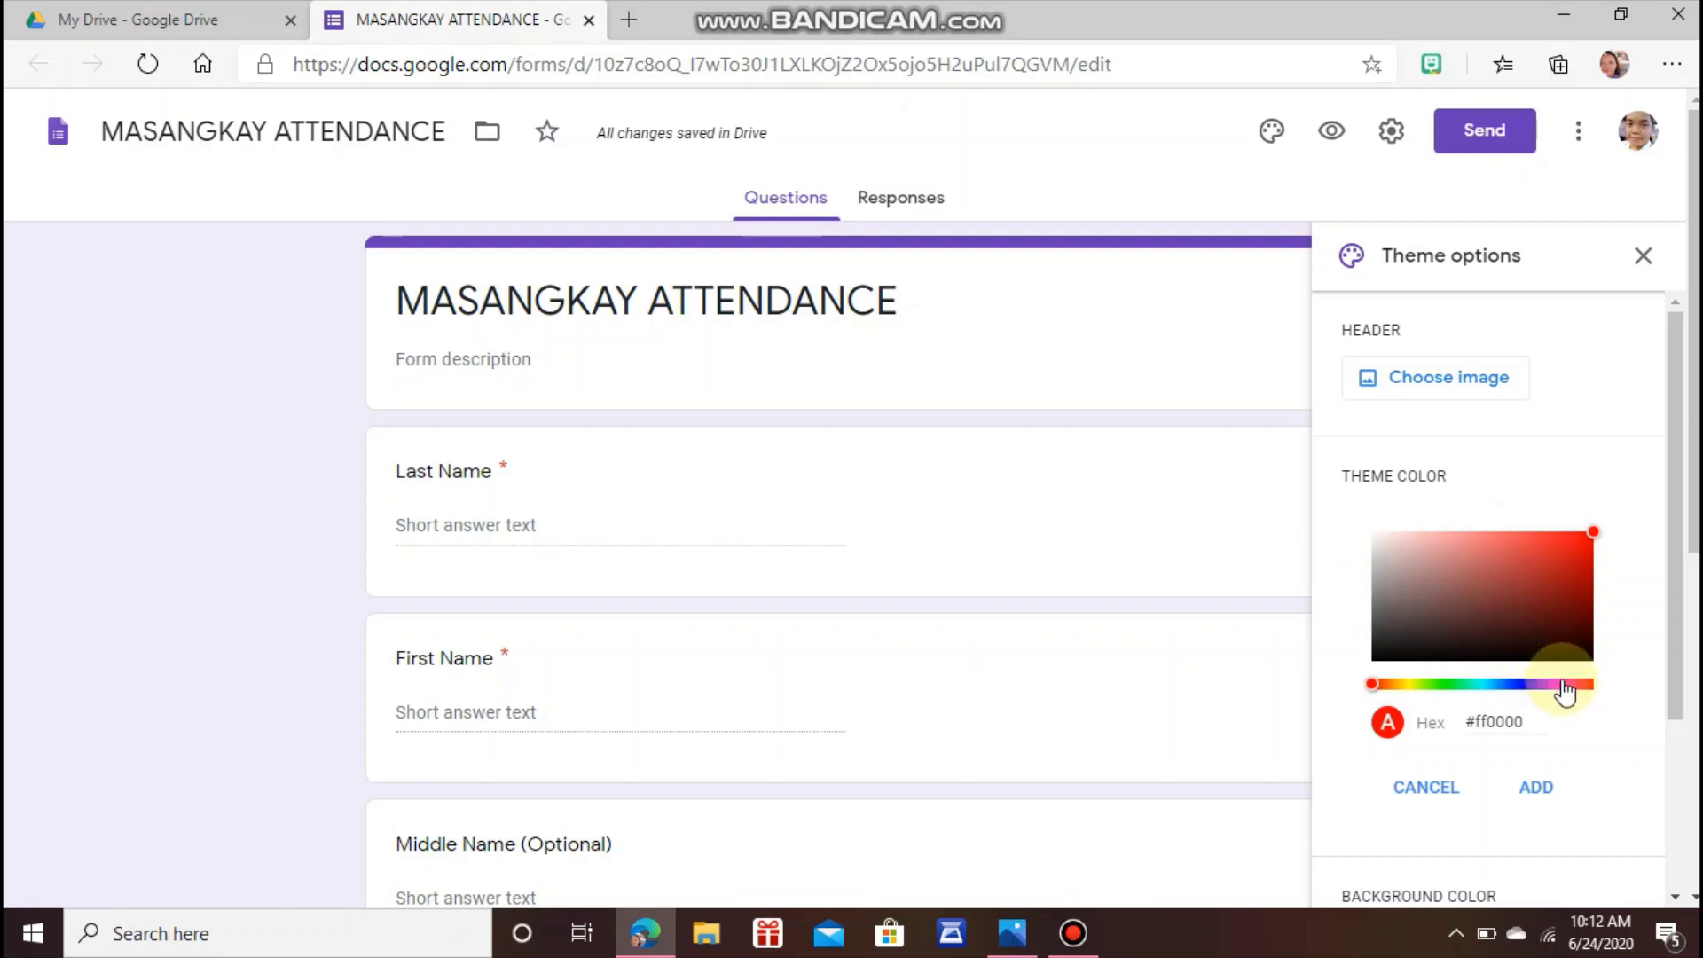
click(1562, 685)
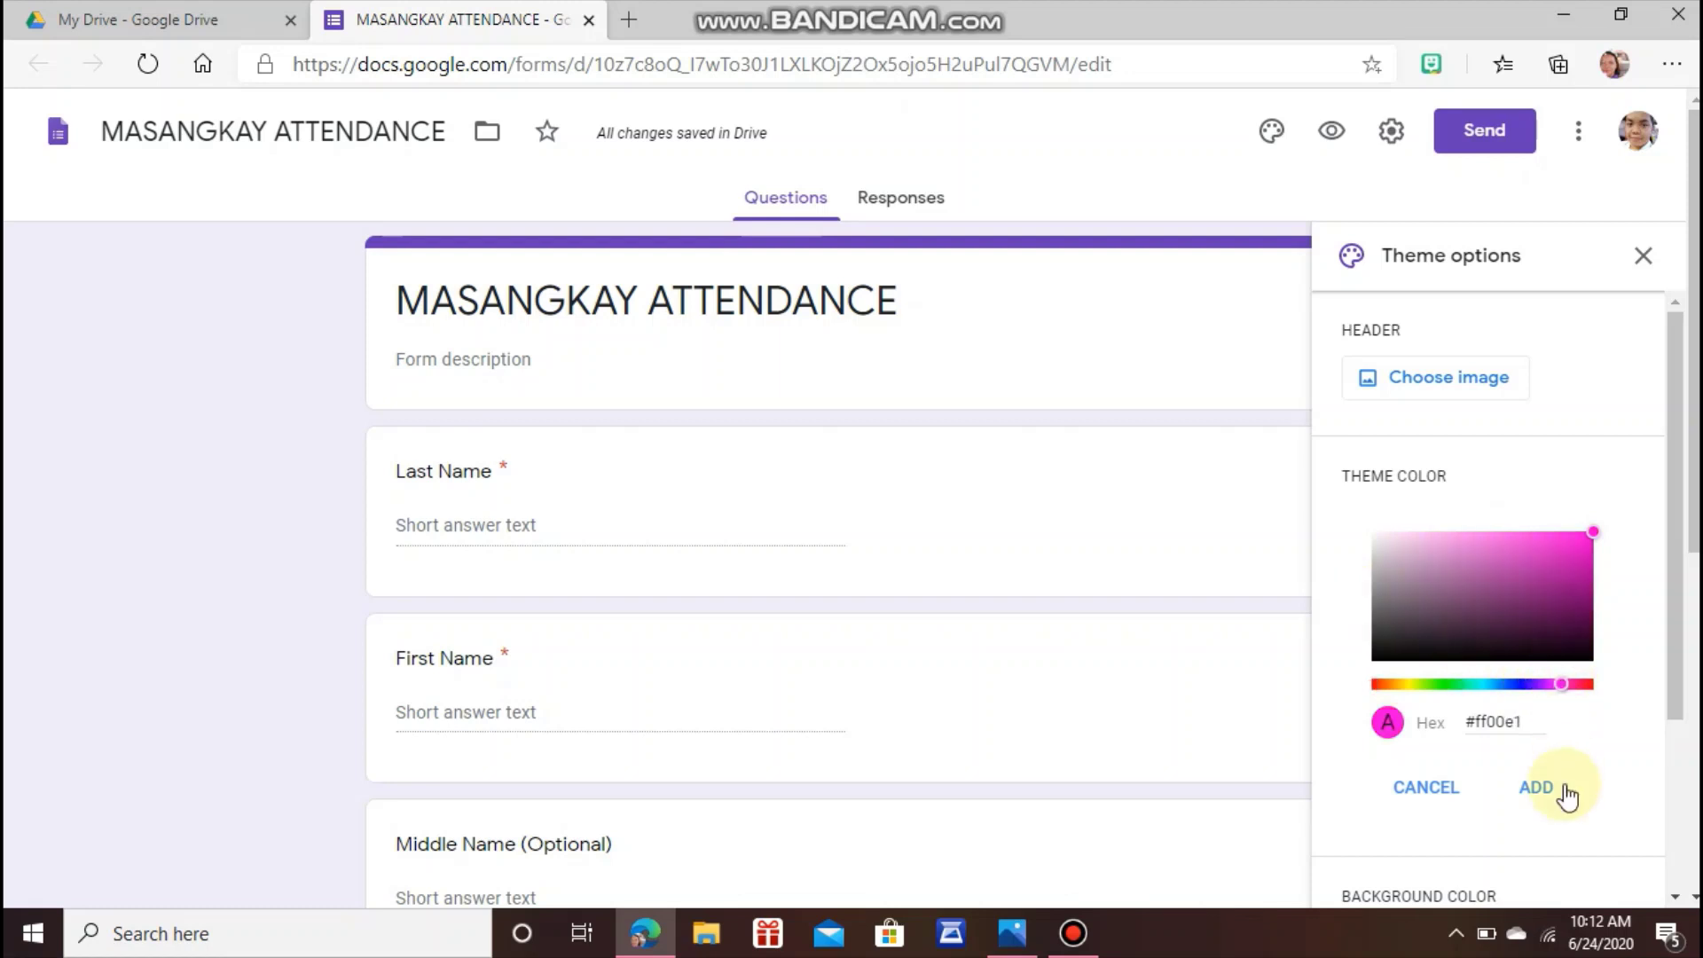
click(1537, 788)
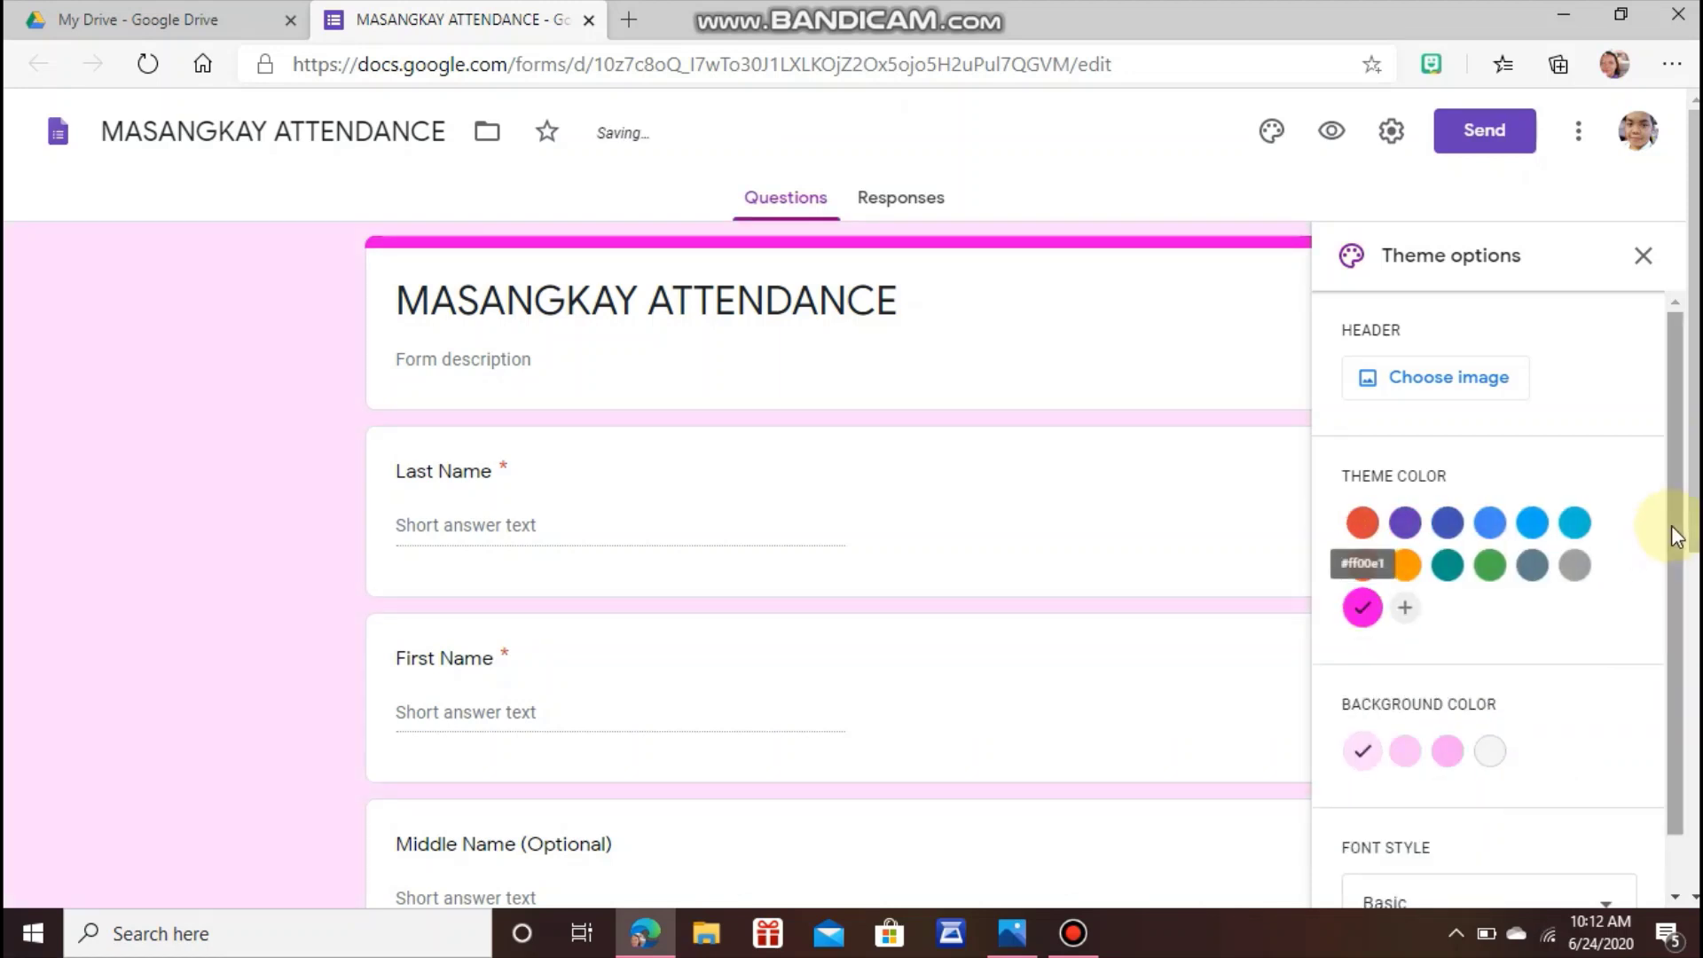
Keep the Basic font style and bring up the header image choices.
scroll(1677, 559, down, 1)
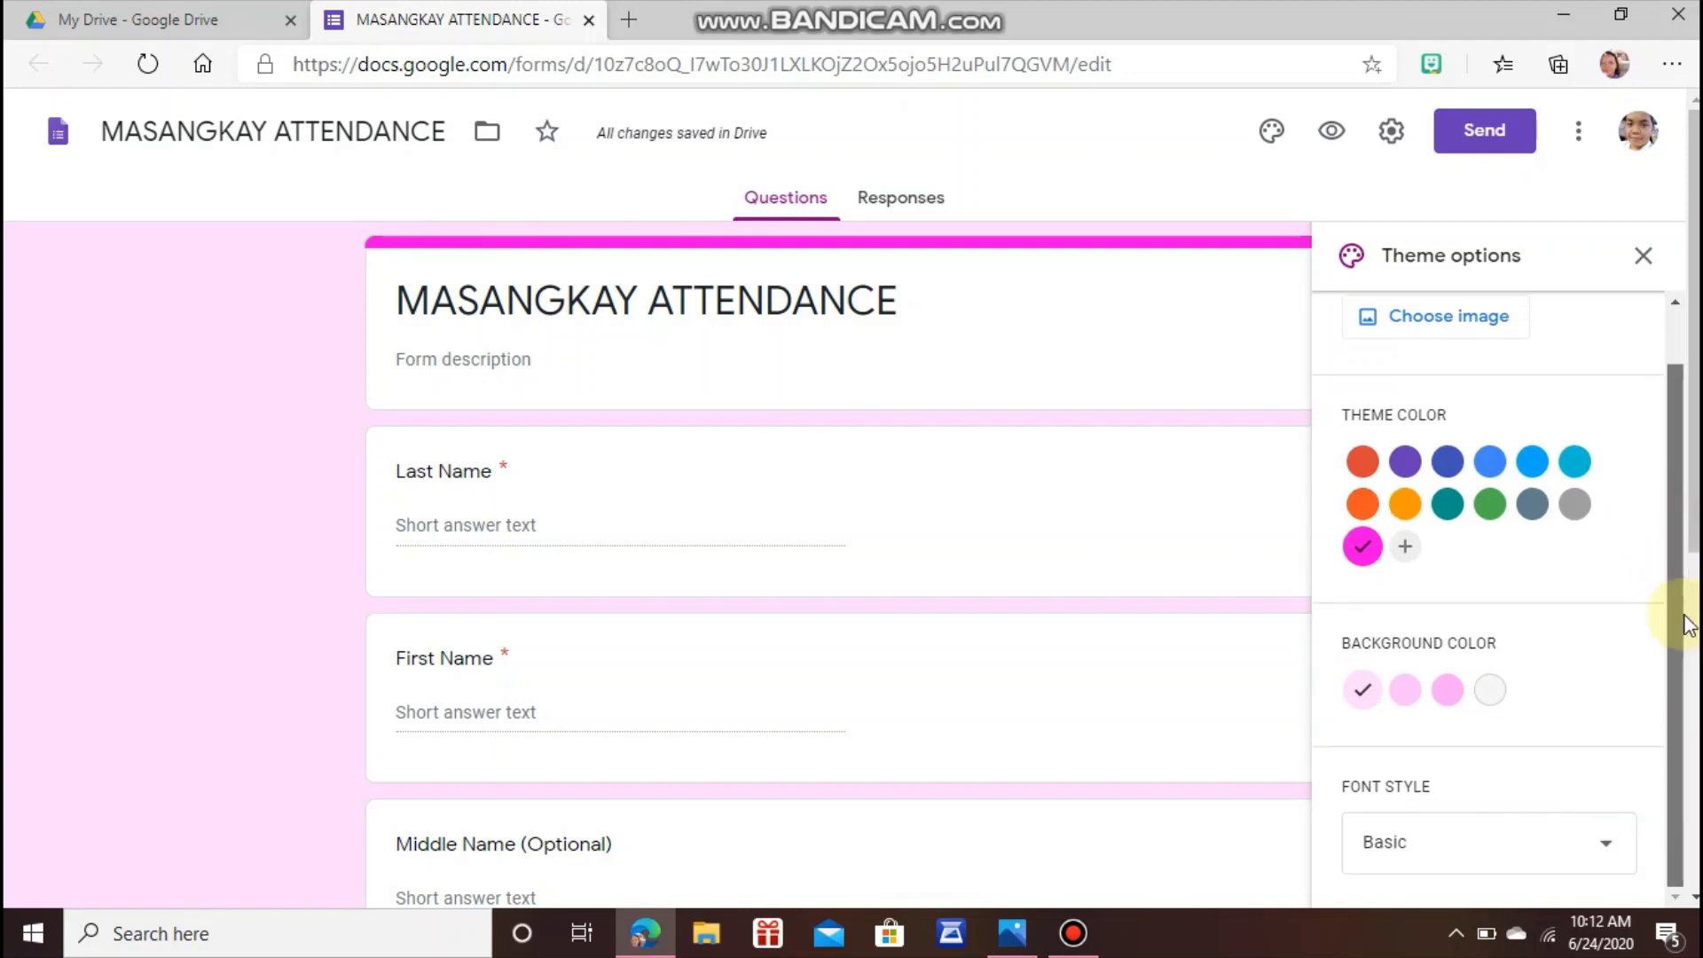
click(1569, 857)
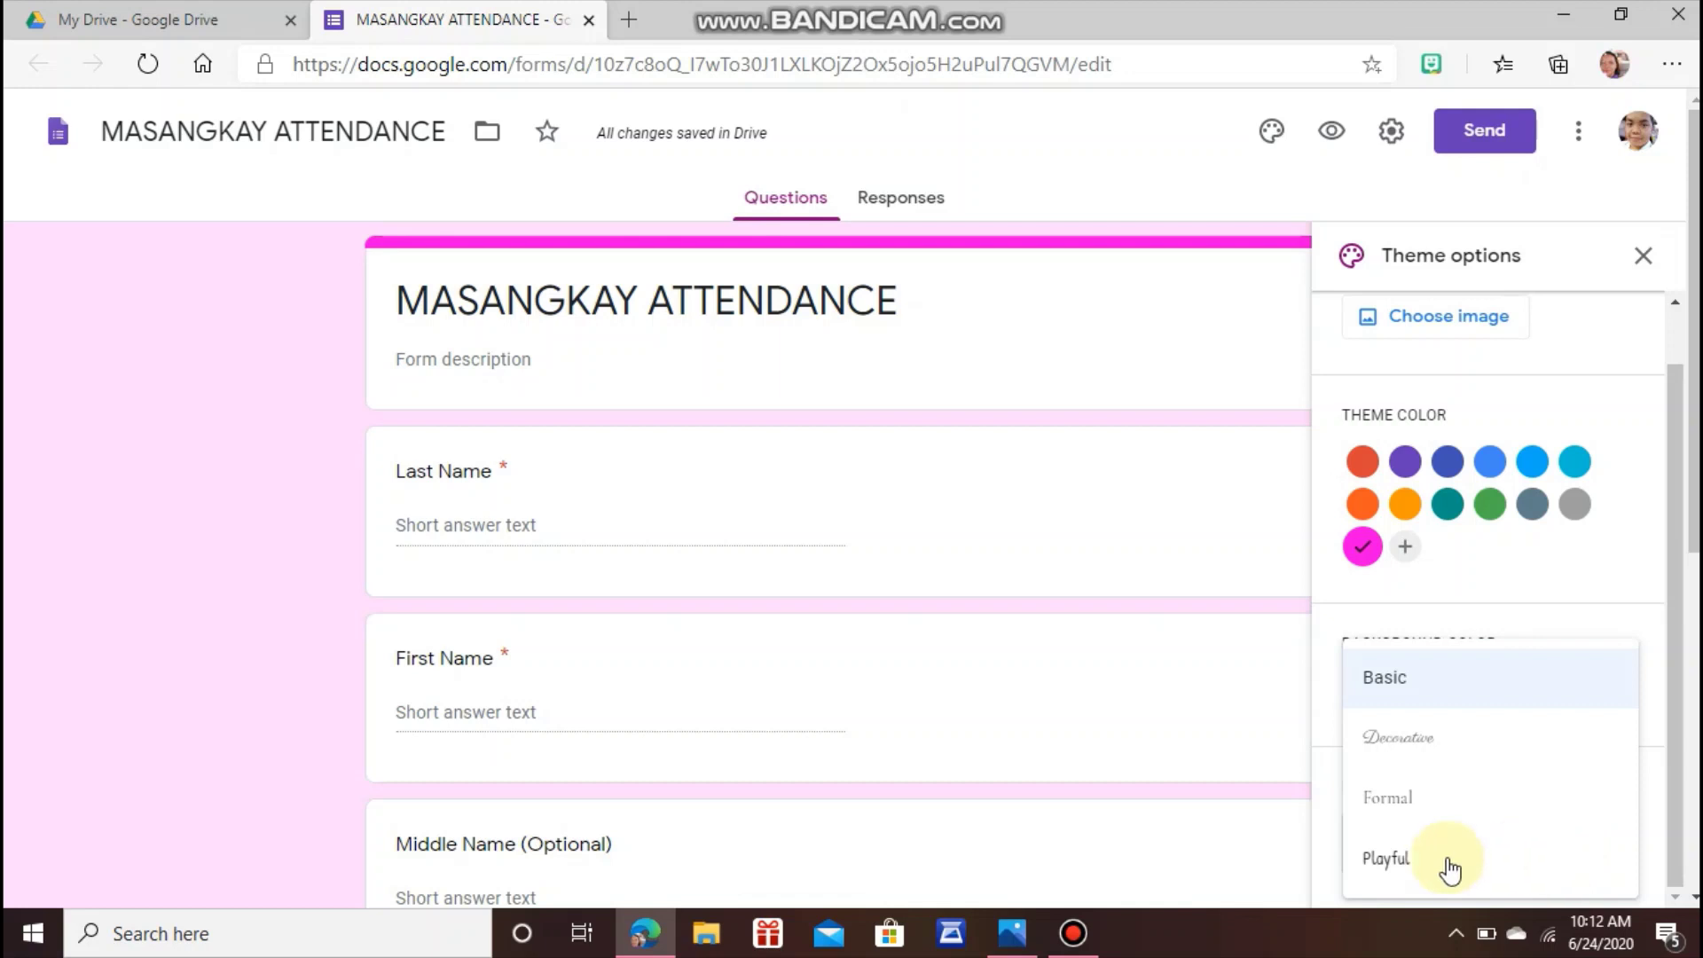
click(1402, 696)
drag(1673, 631, 1673, 577)
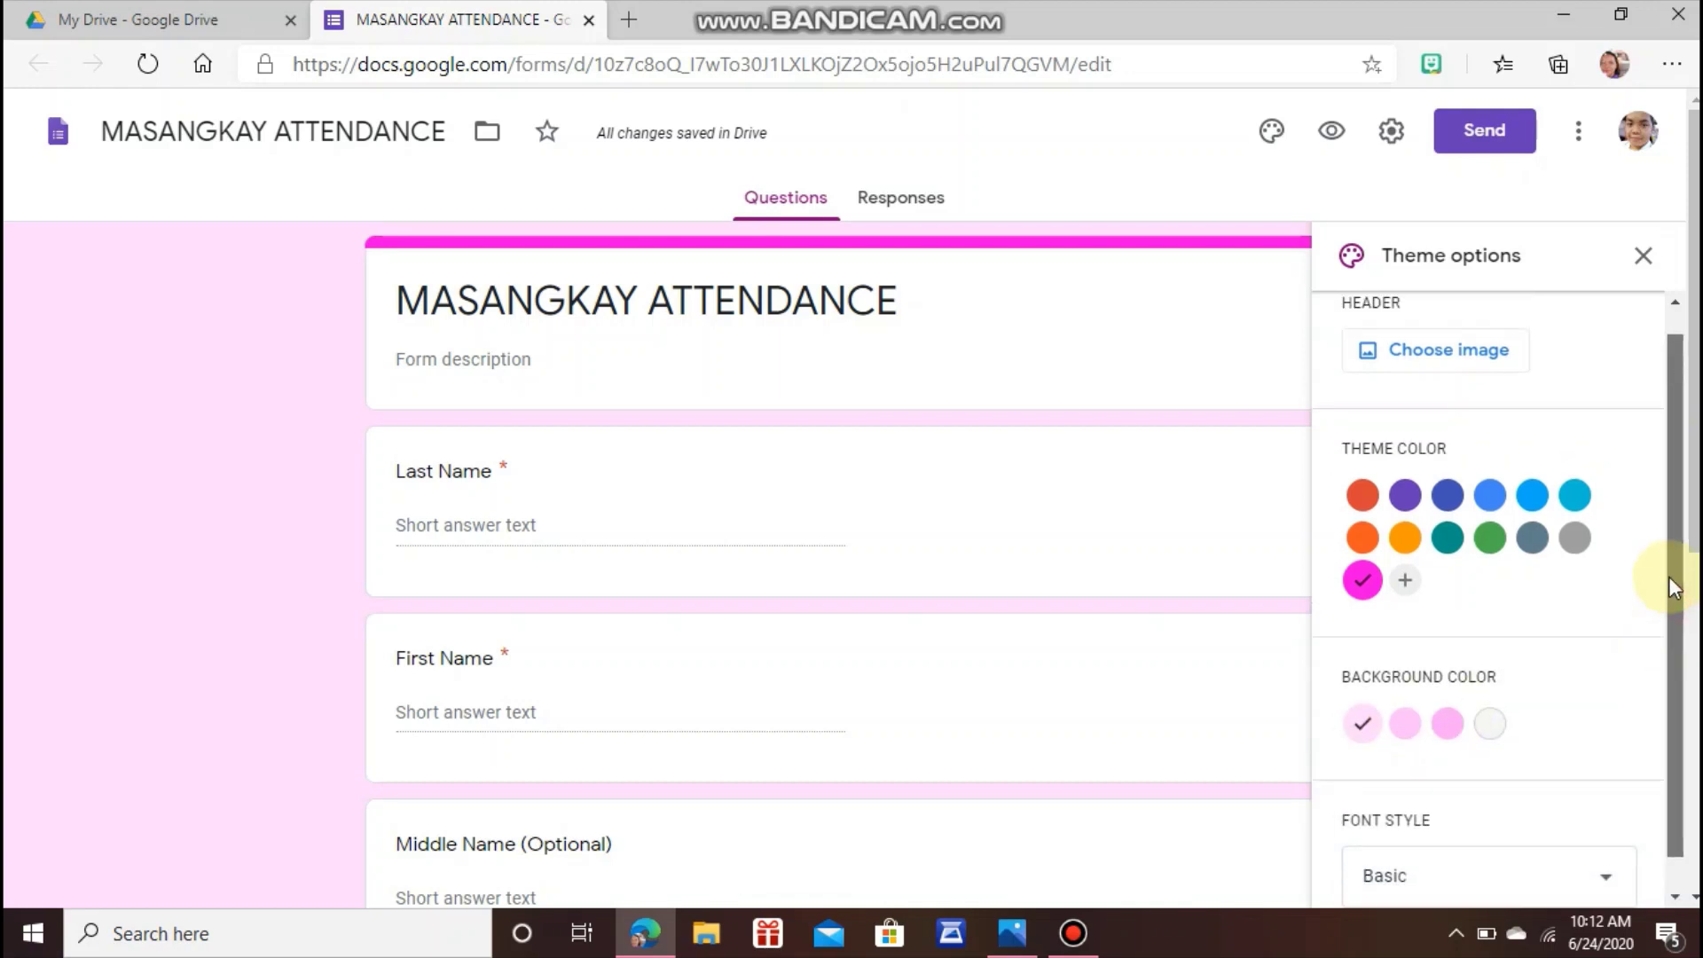
click(1430, 399)
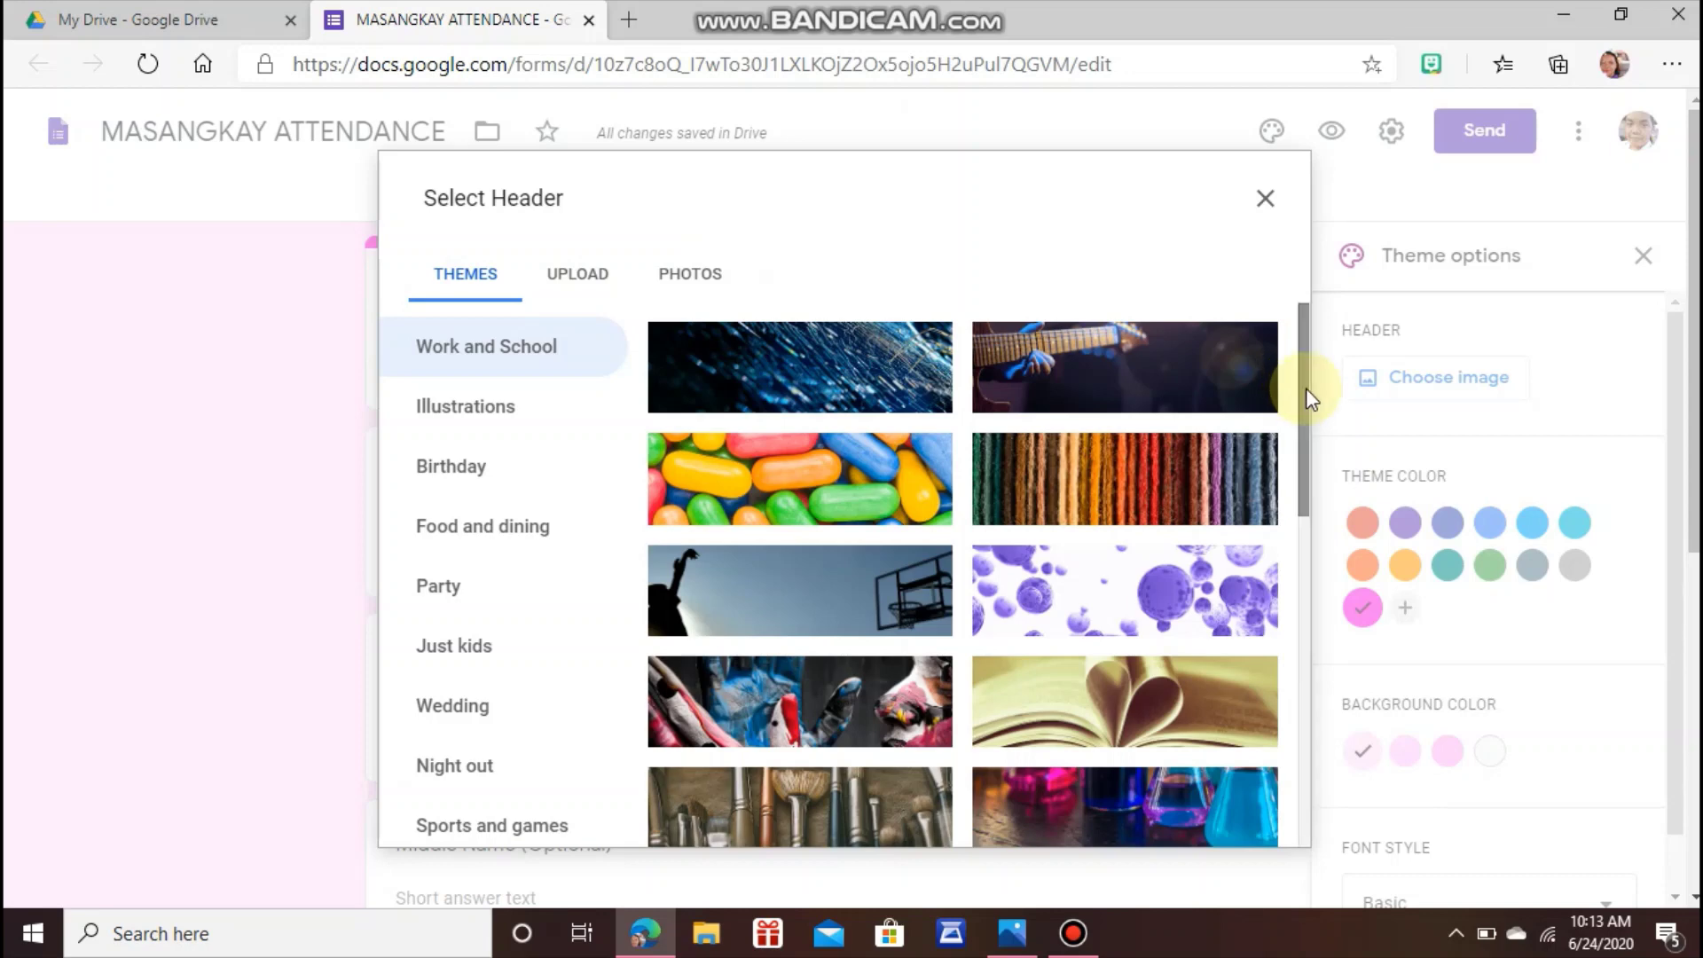
Insert the cartoon train header from the Just kids themes, then open the form's Settings.
scroll(1311, 435, down, 1)
scroll(1311, 434, down, 6)
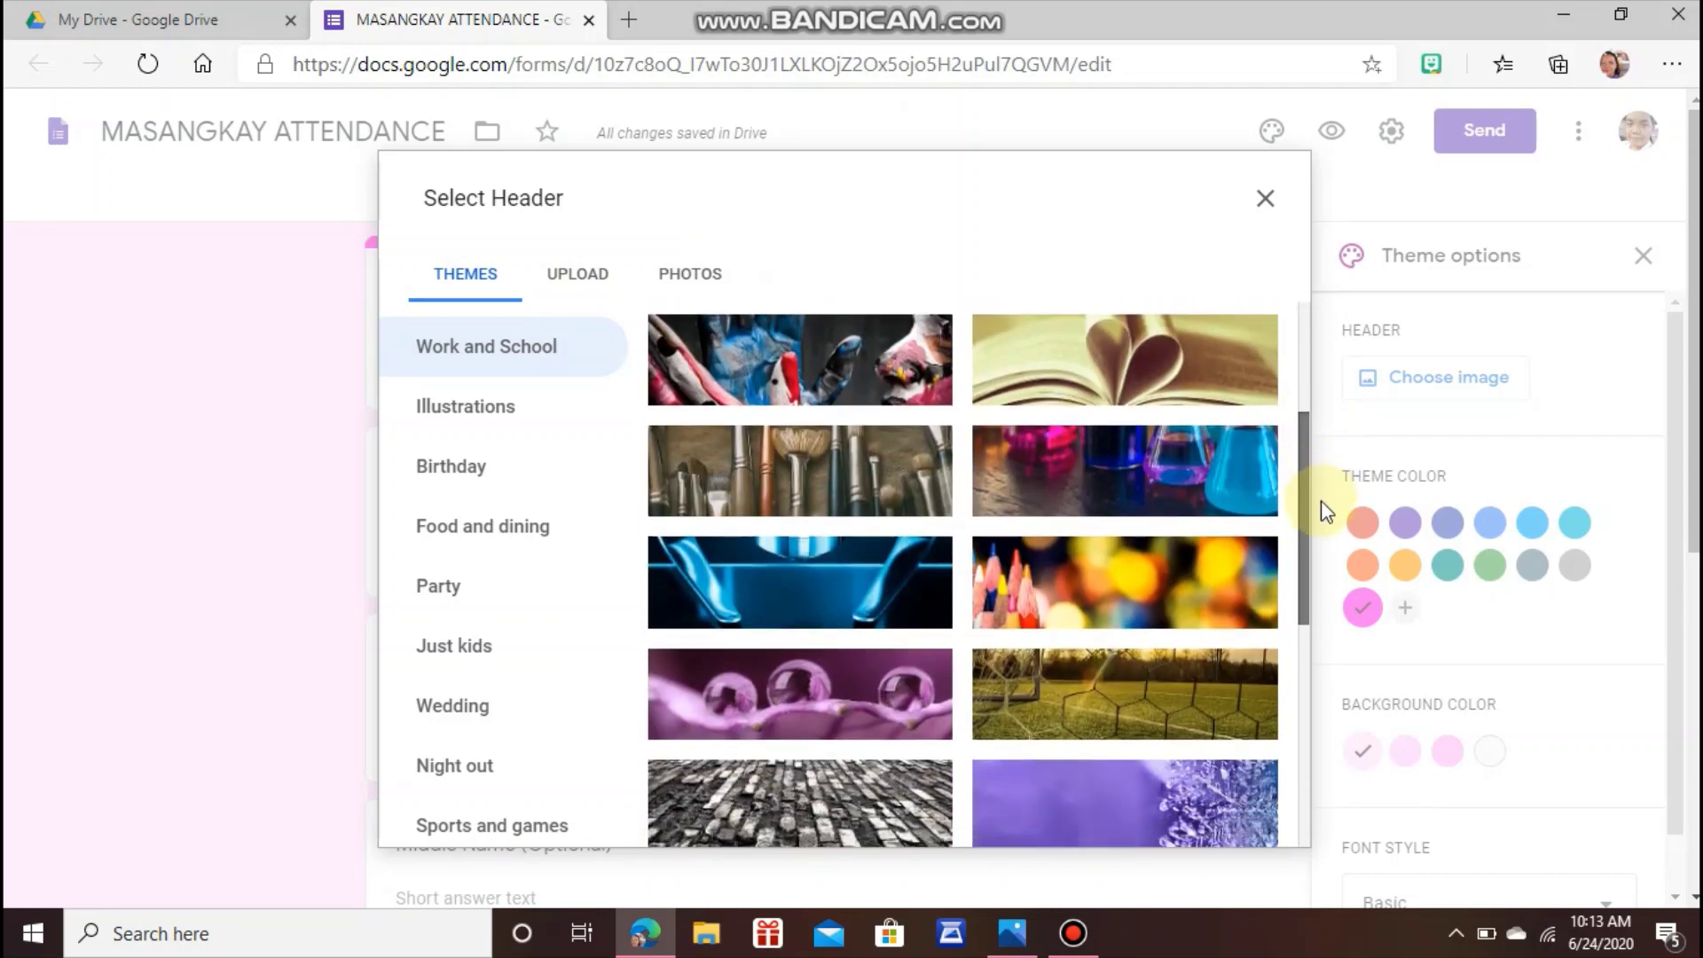
scroll(1323, 562, down, 3)
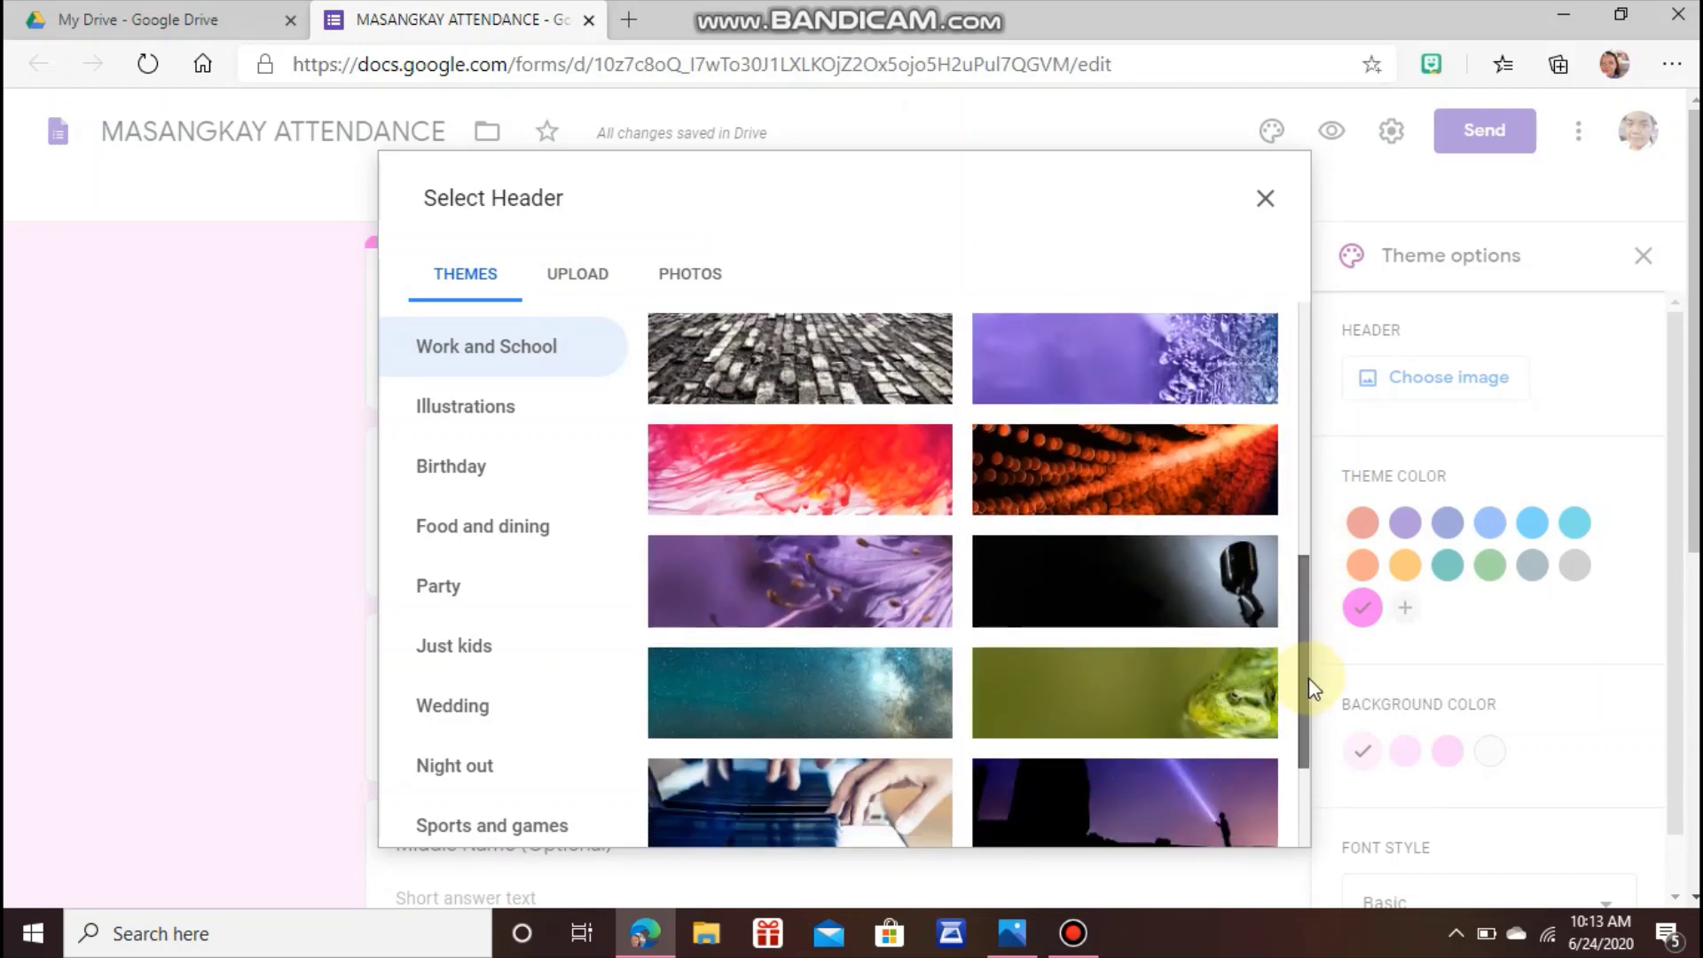
scroll(1307, 678, down, 4)
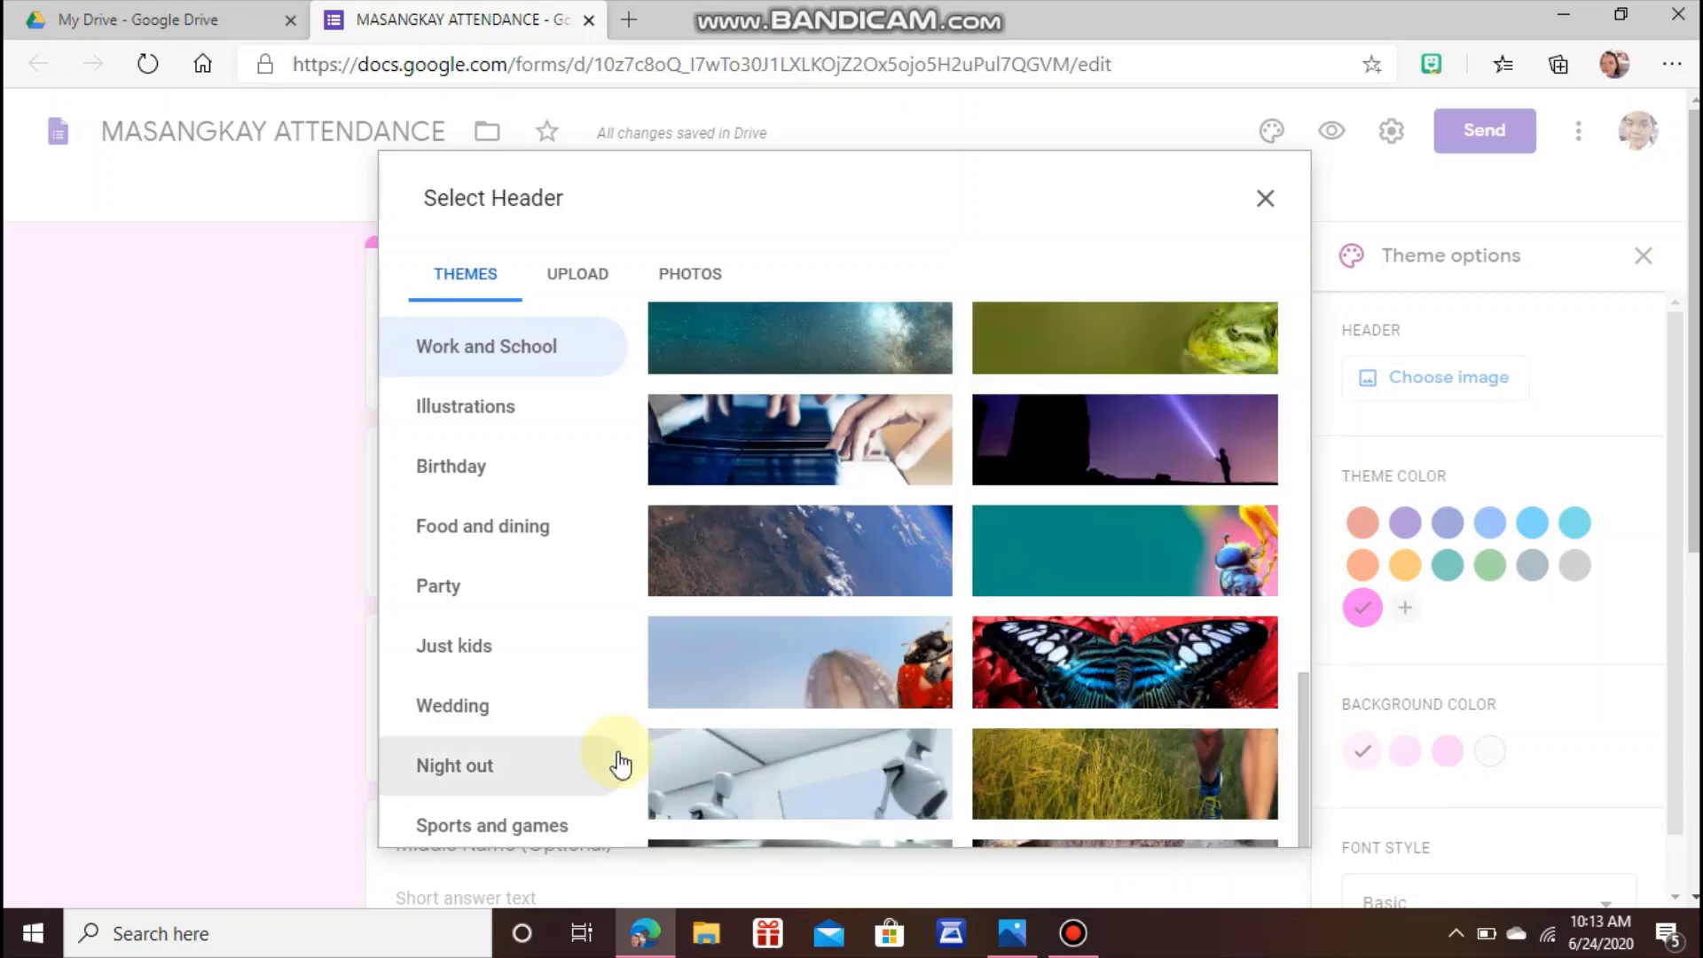
click(519, 647)
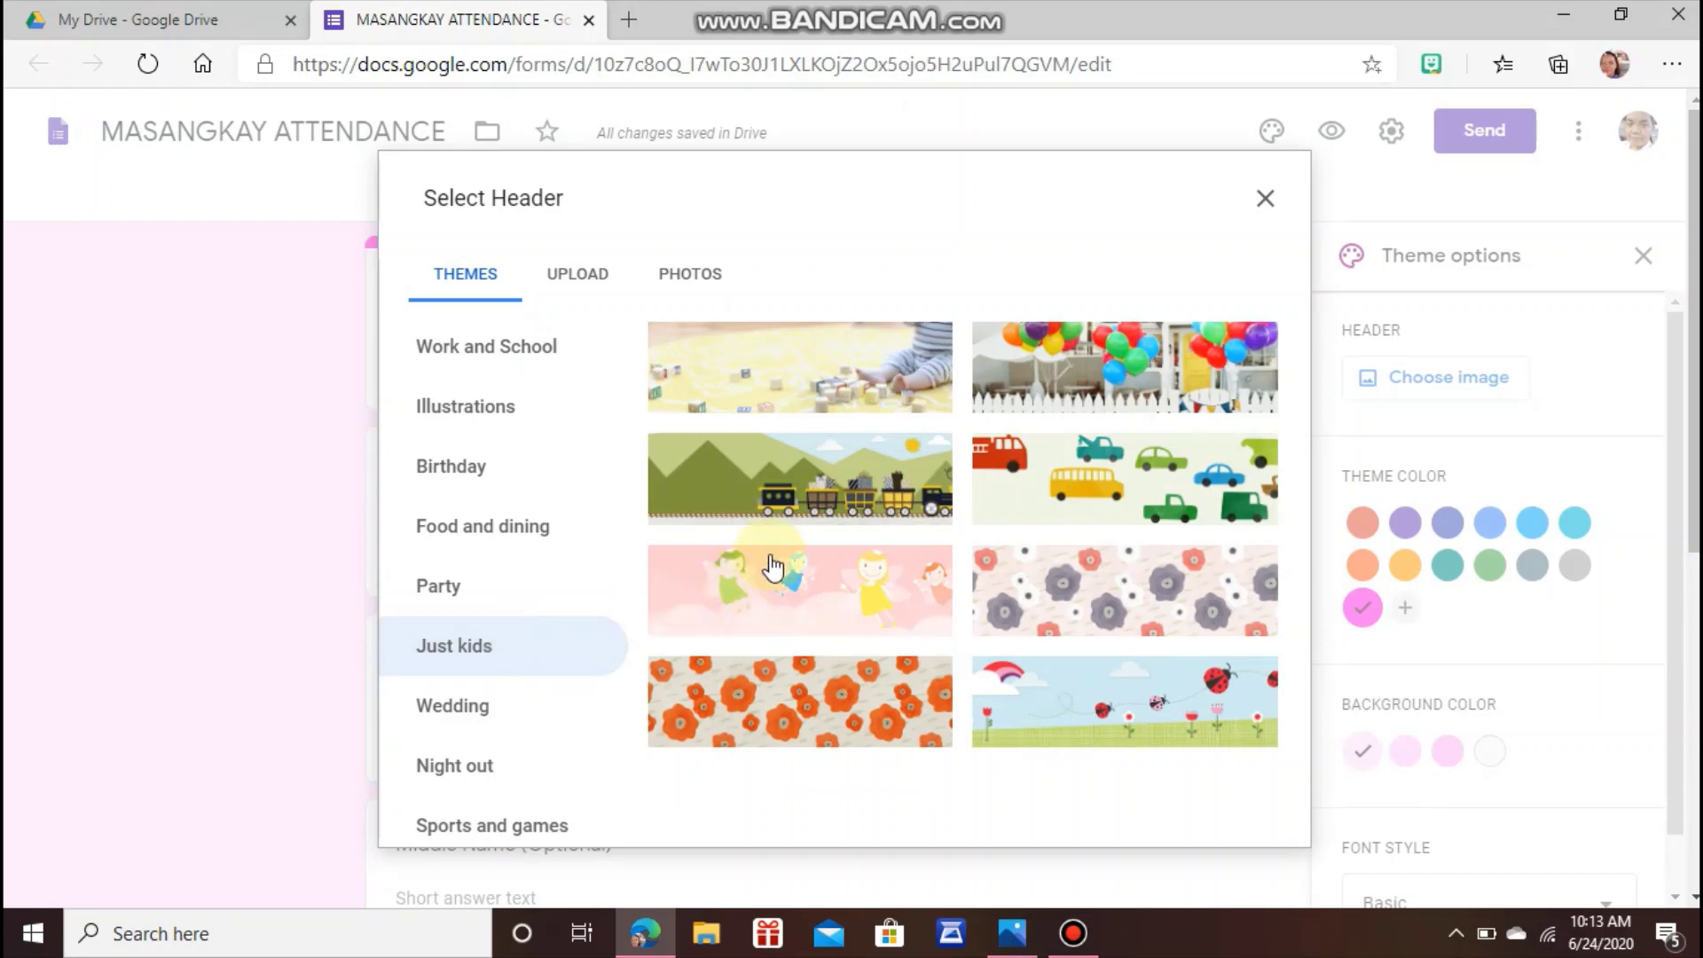
click(788, 475)
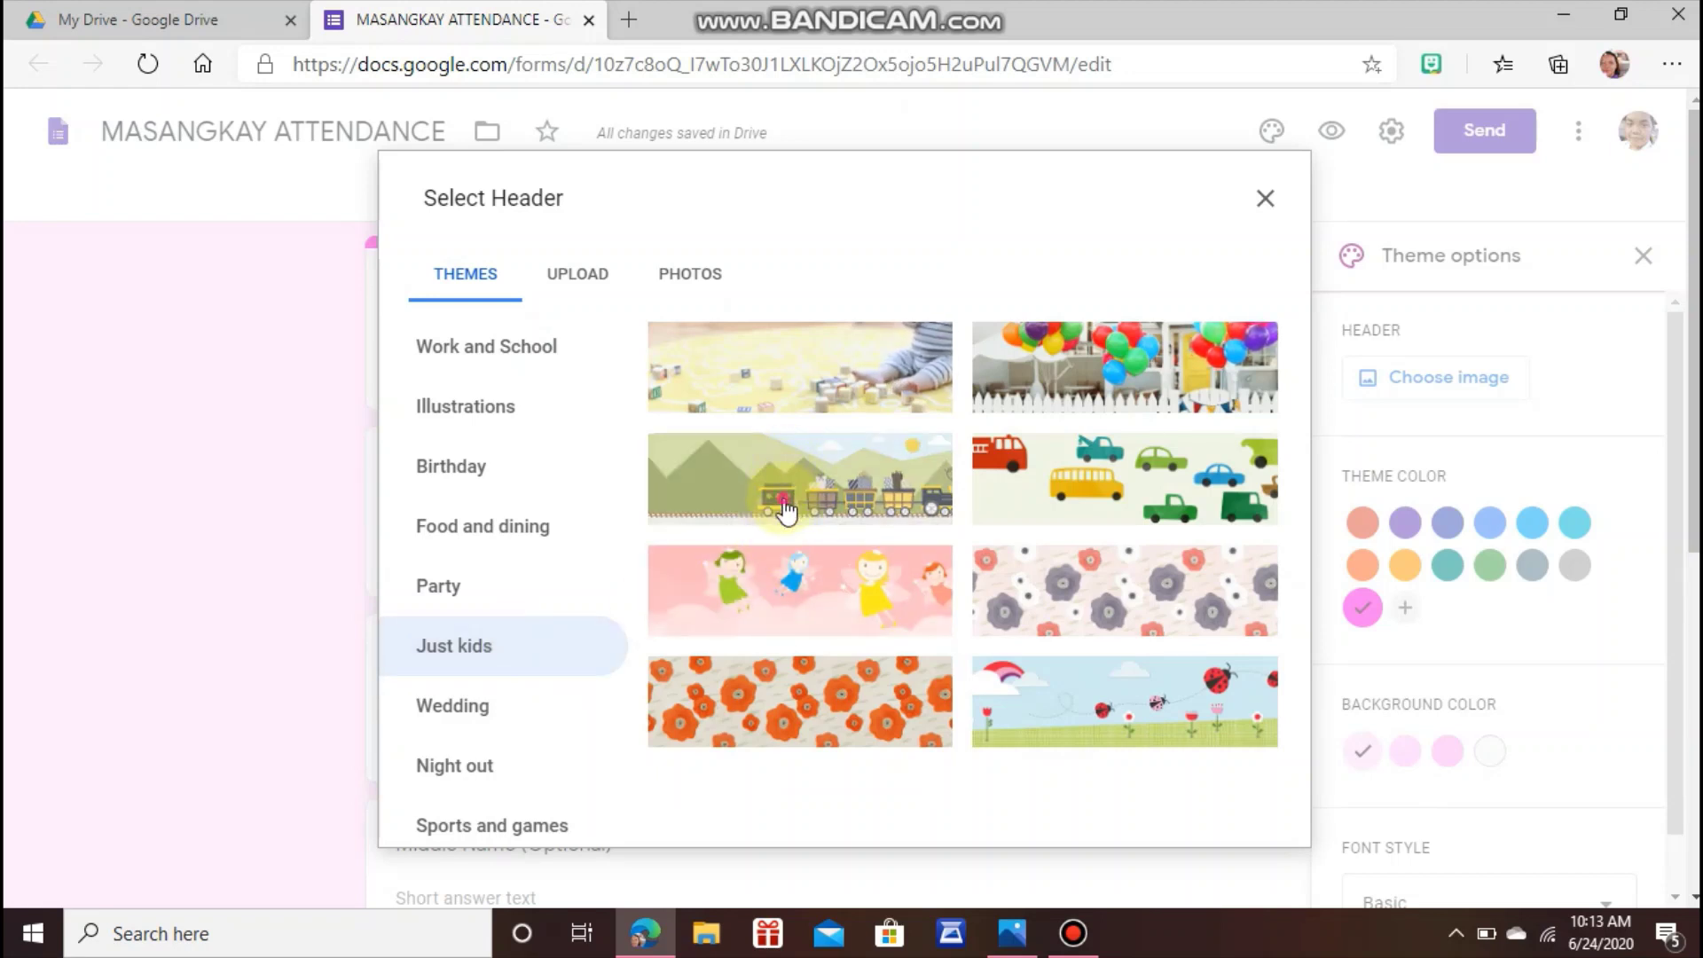
click(785, 510)
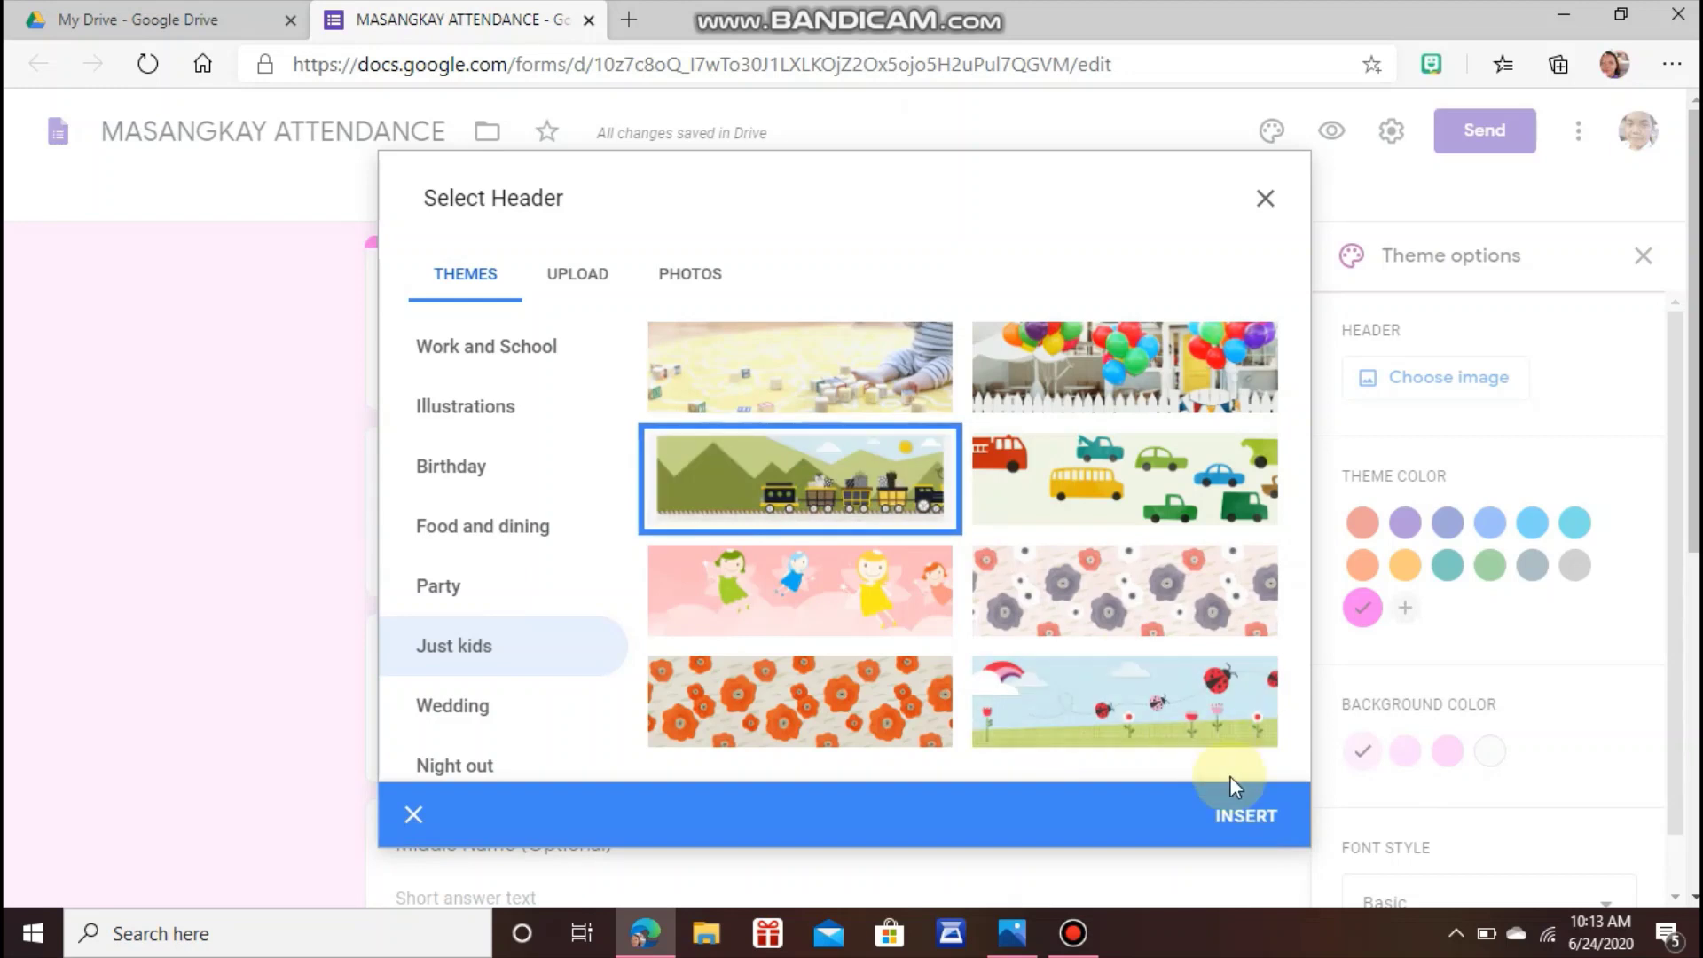
click(1240, 827)
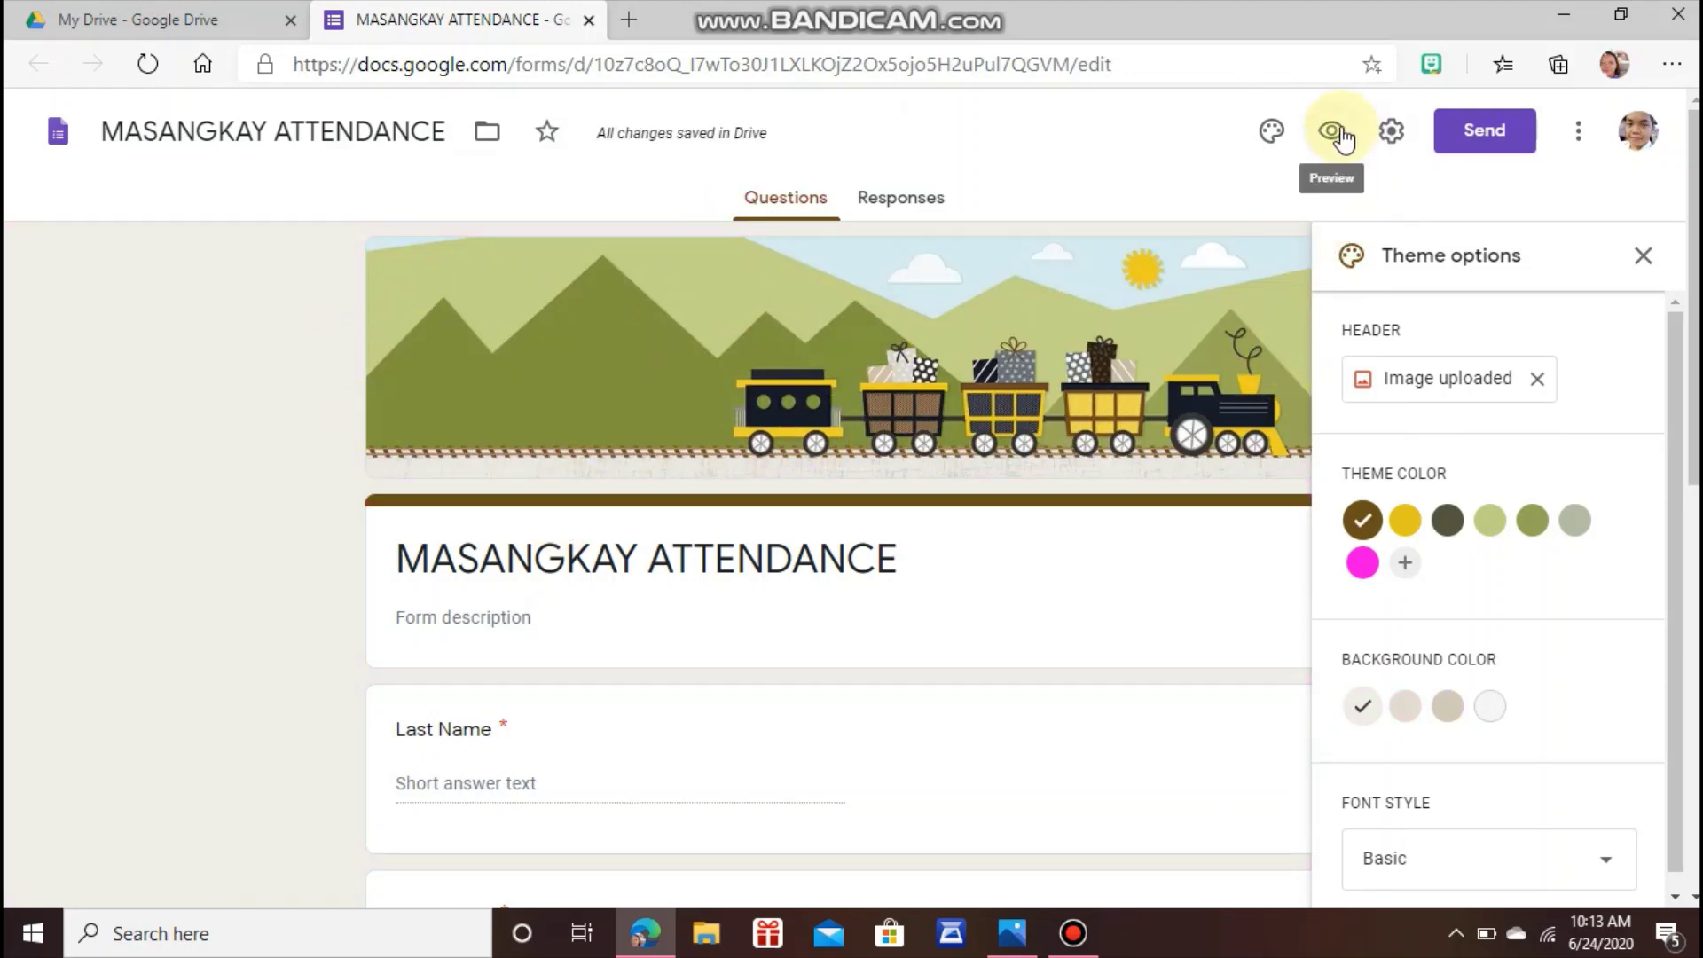
click(1390, 138)
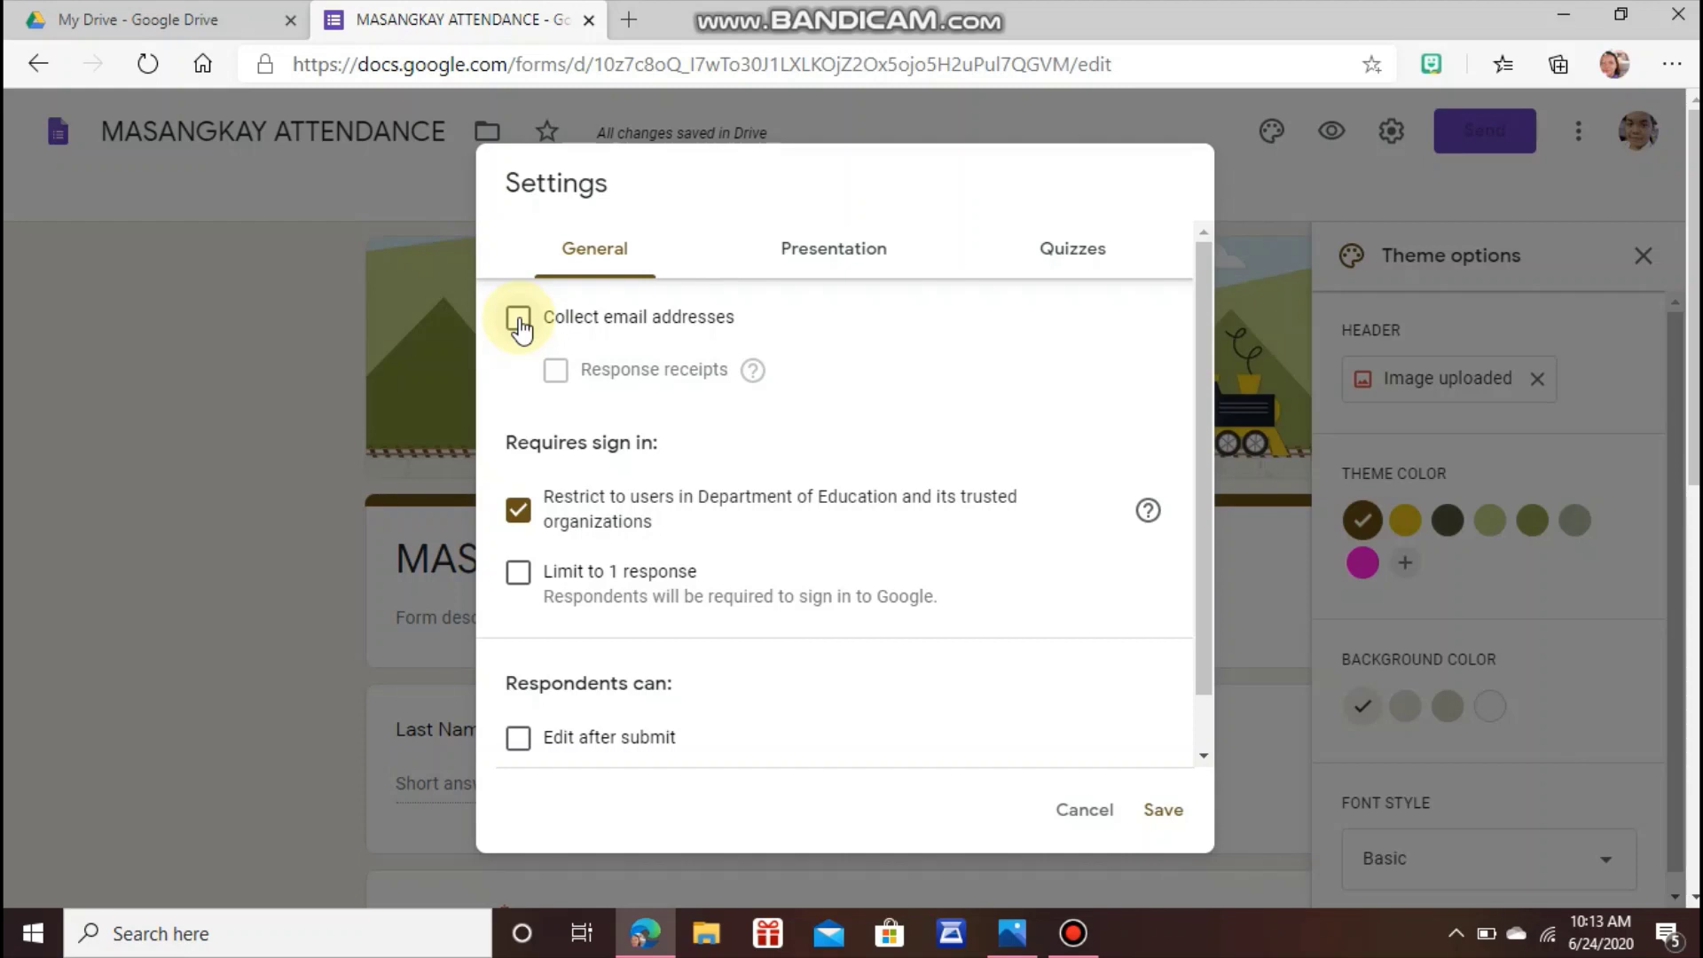
Collect email addresses, always send response receipts, lift the Department of Education restriction, and save.
click(520, 323)
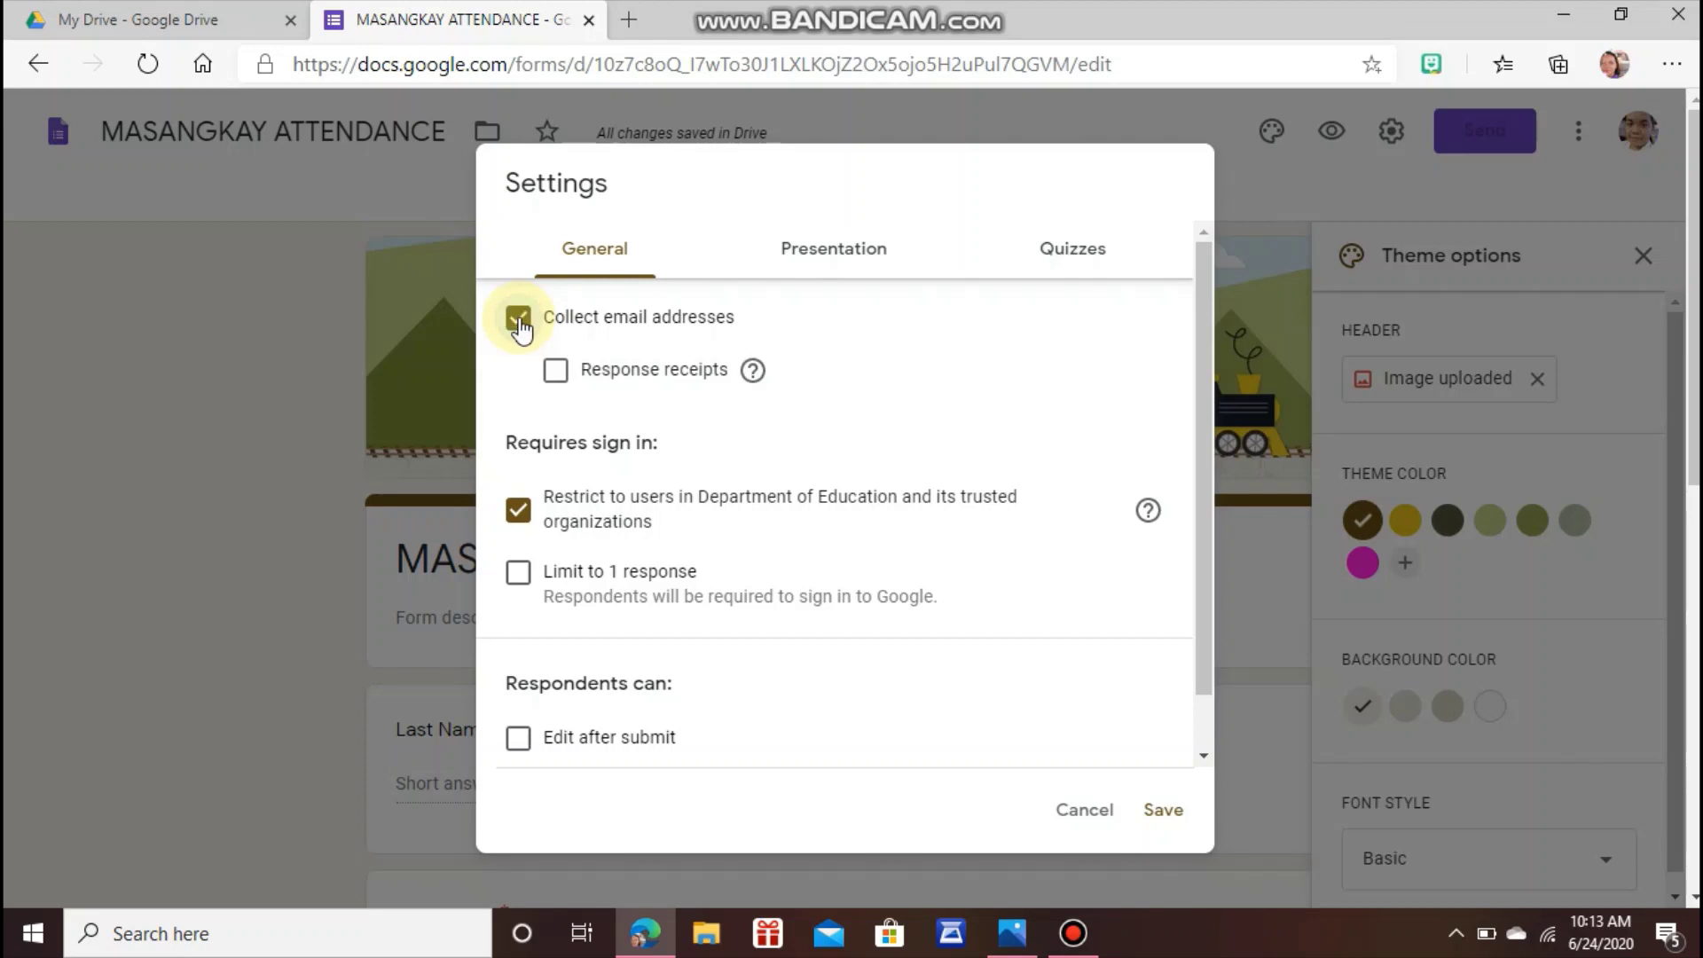
click(559, 377)
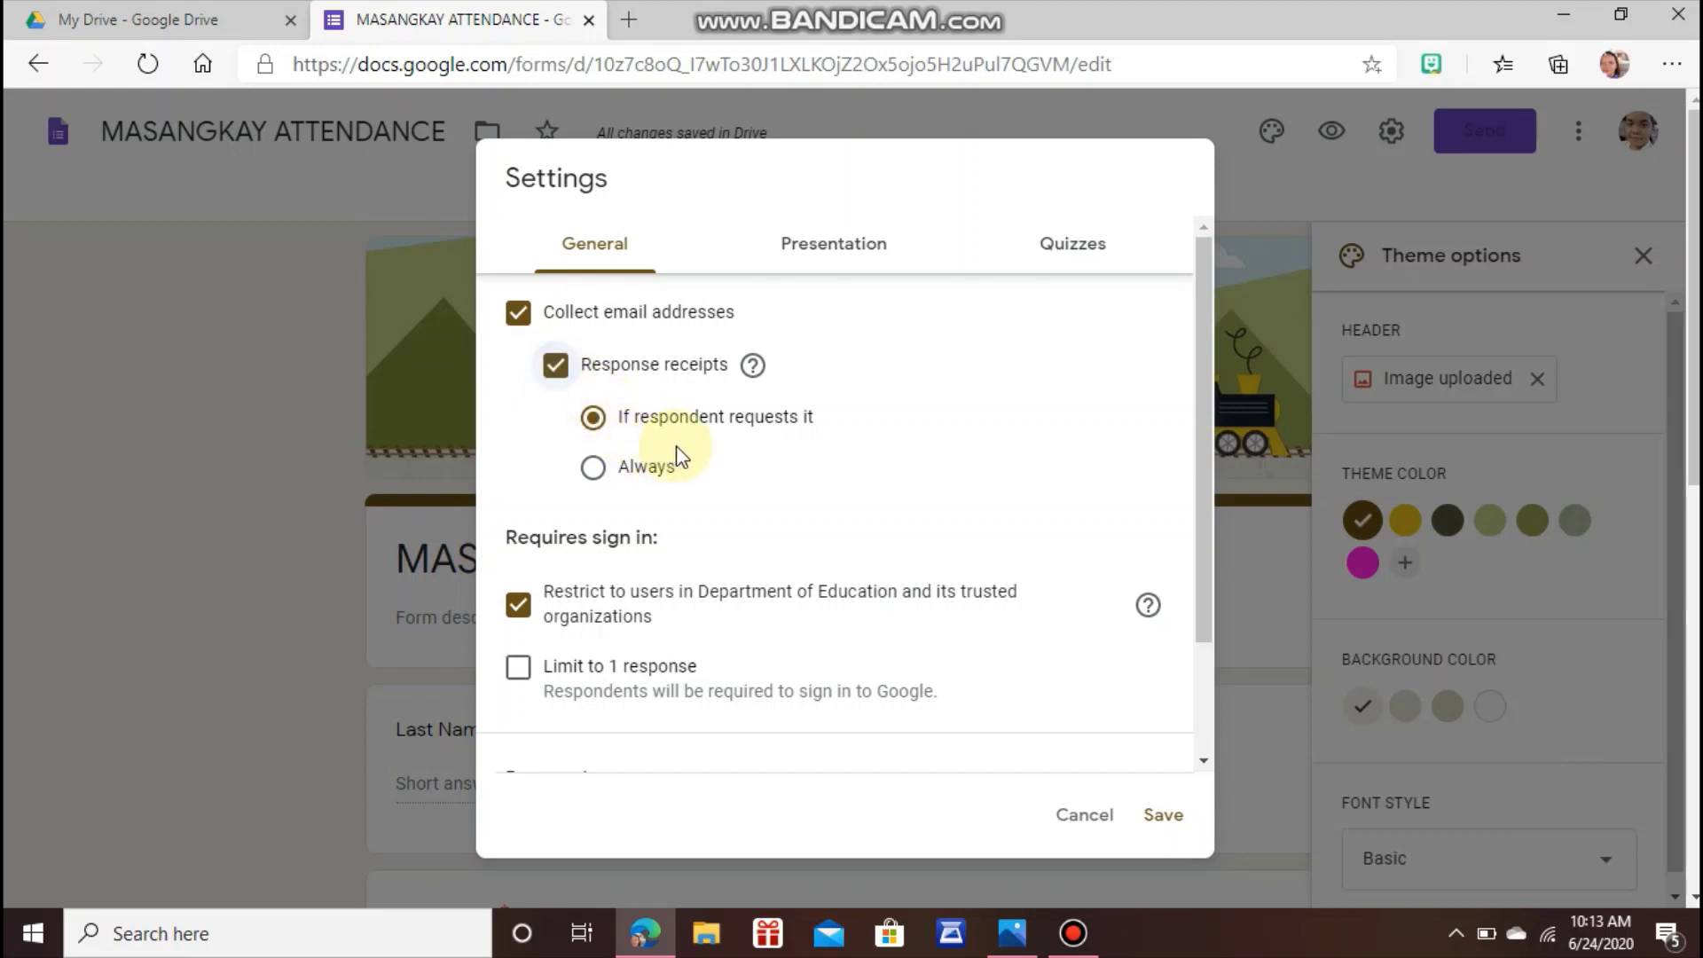
click(592, 467)
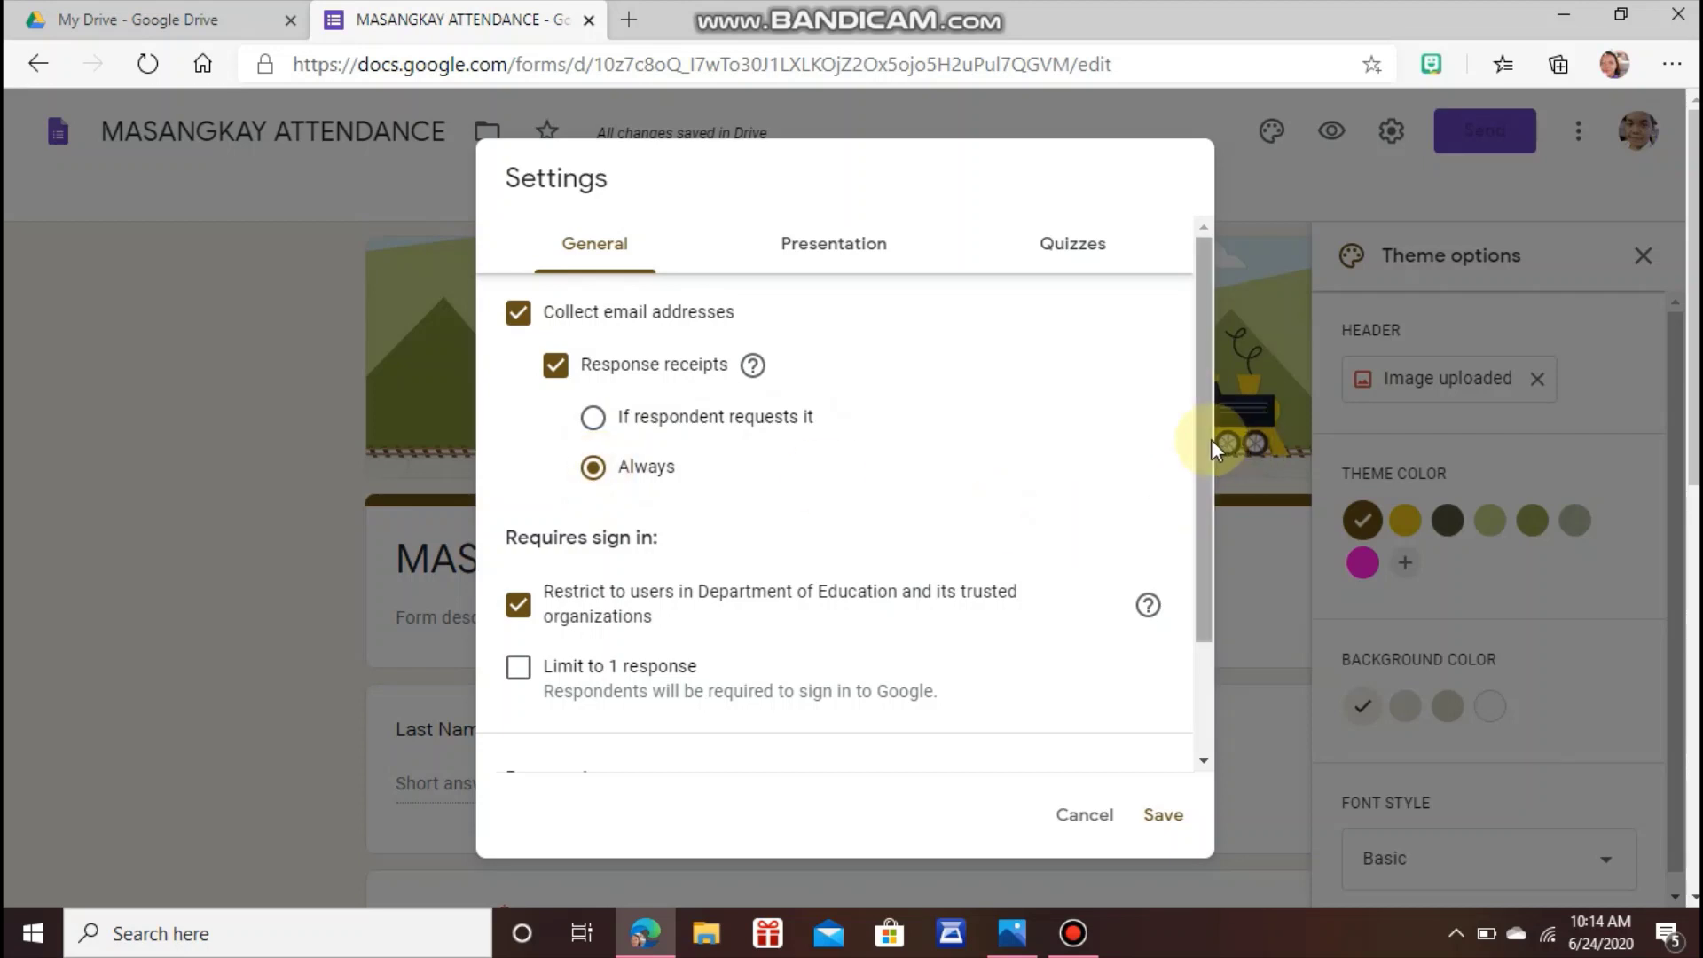
drag(1201, 440, 1203, 566)
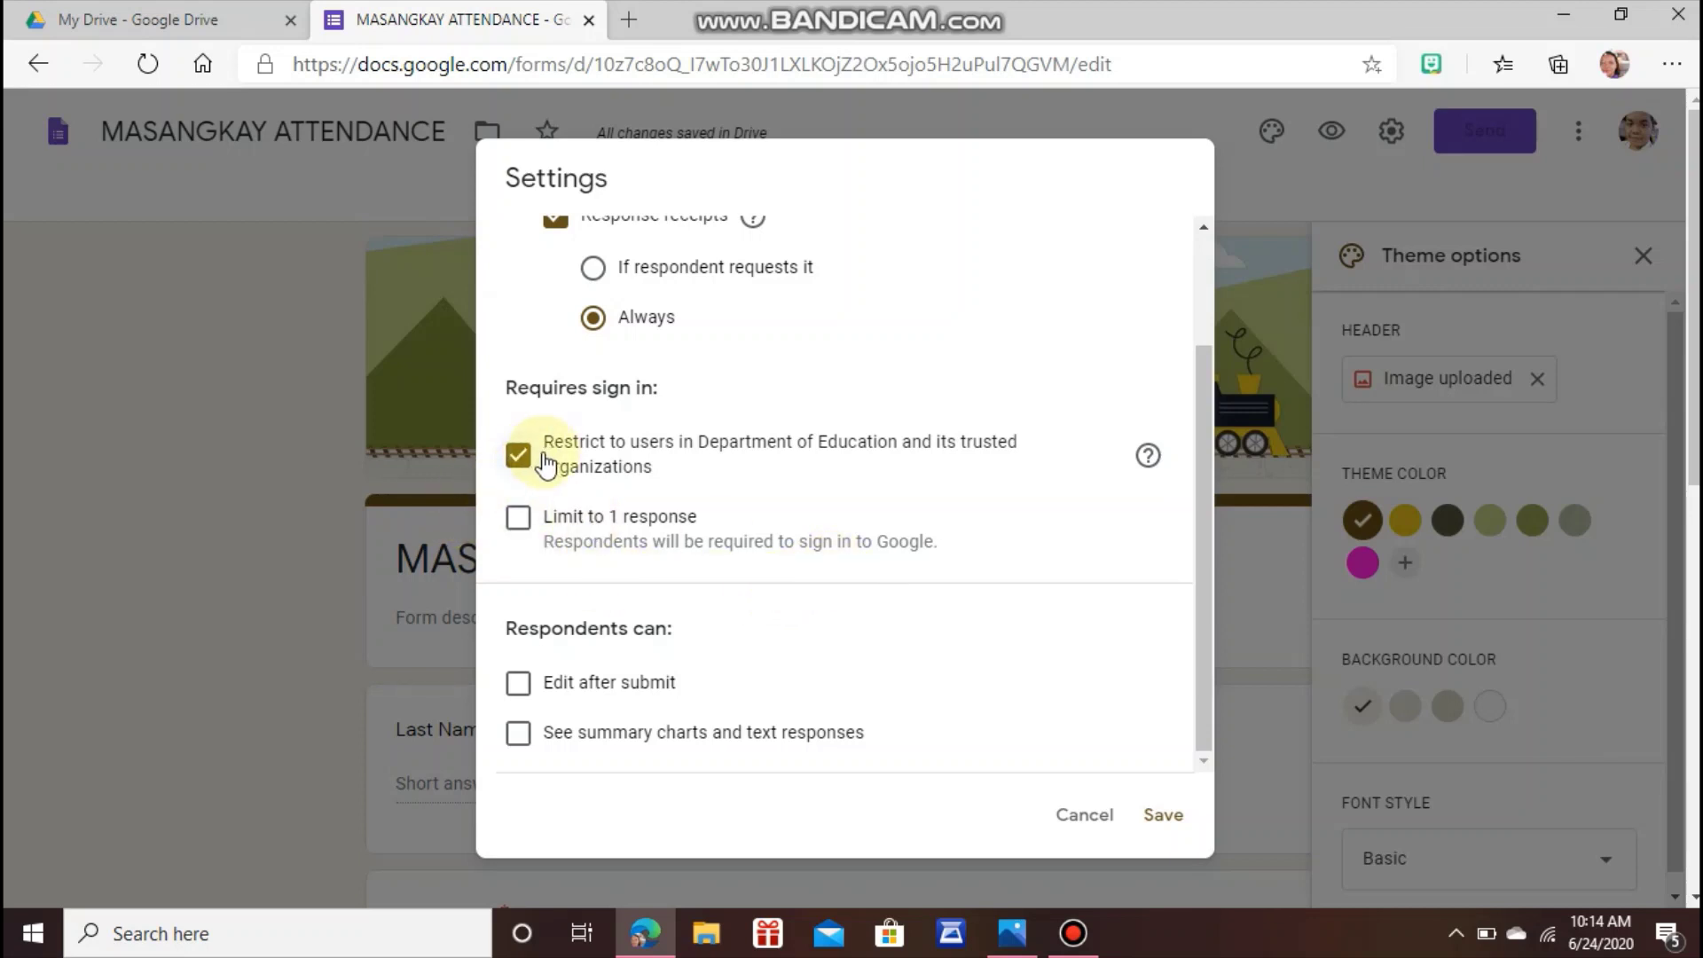
click(520, 473)
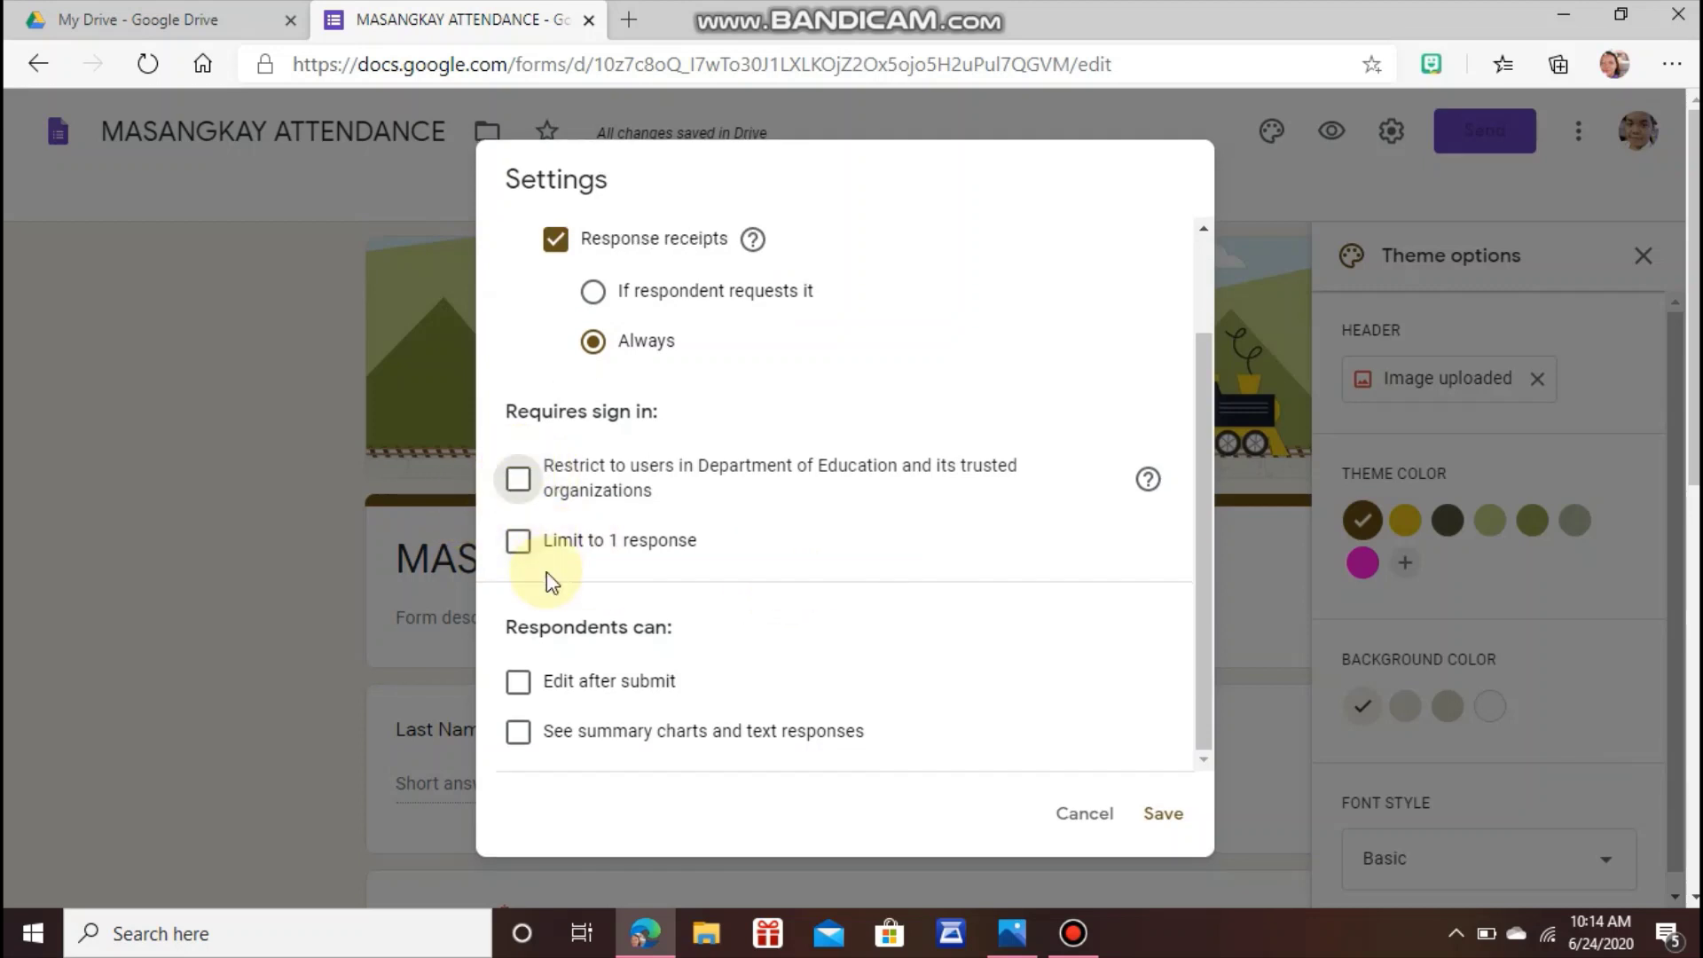
click(1204, 619)
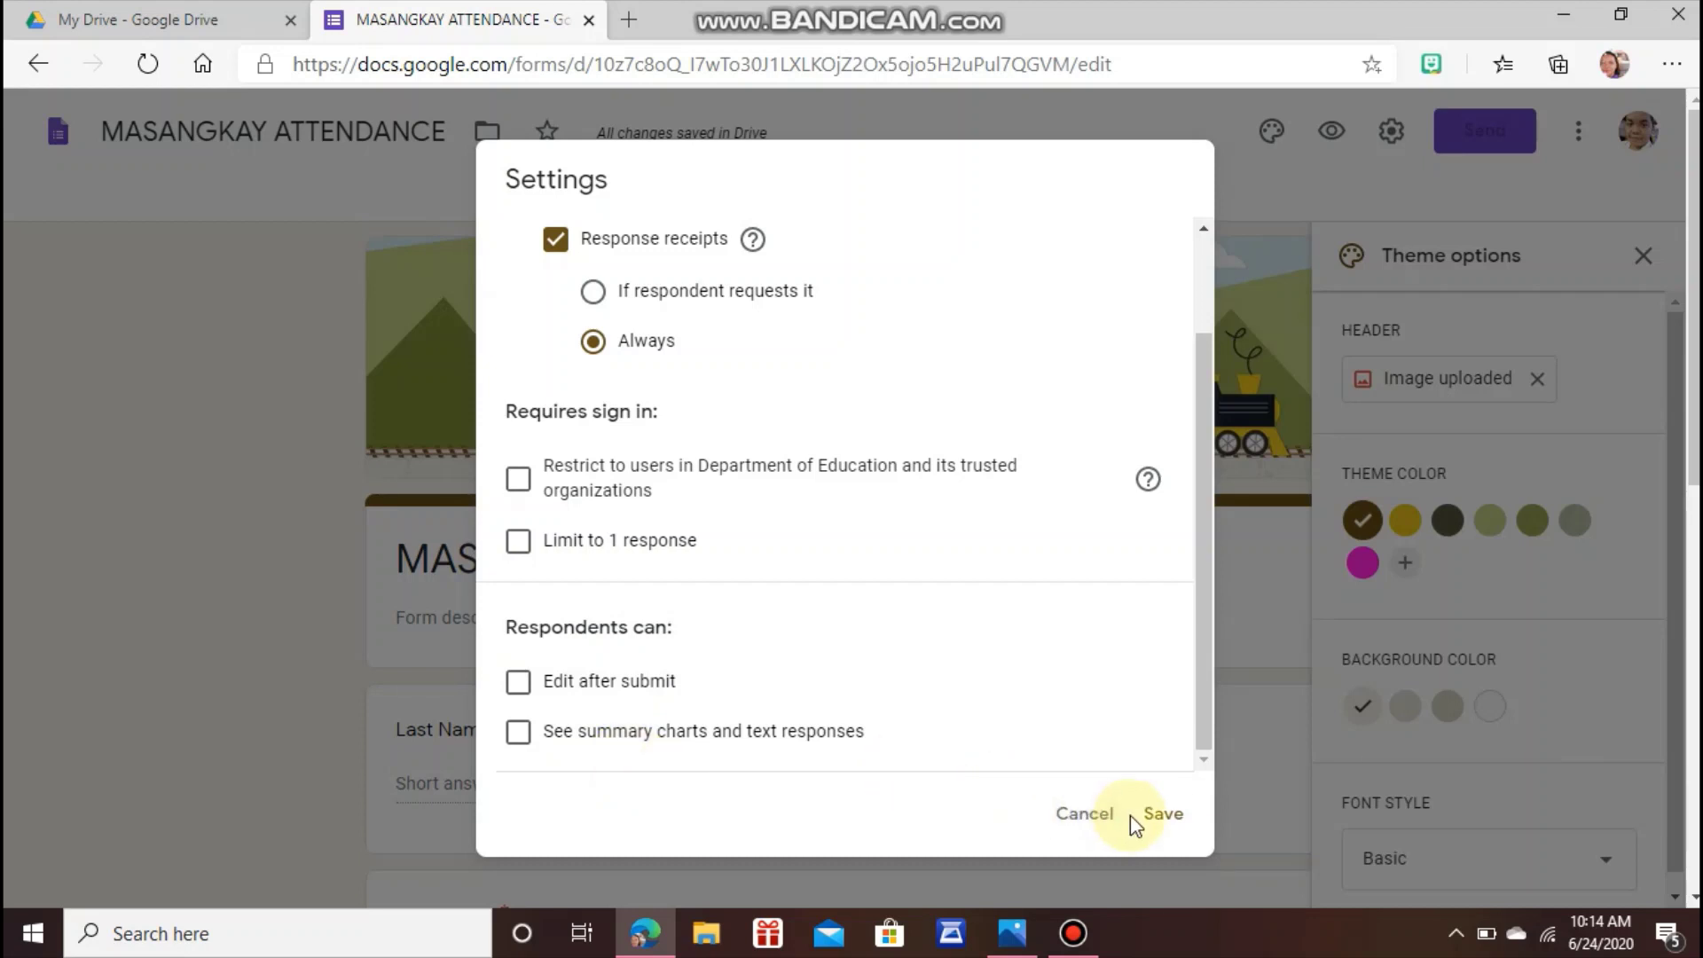
click(1165, 825)
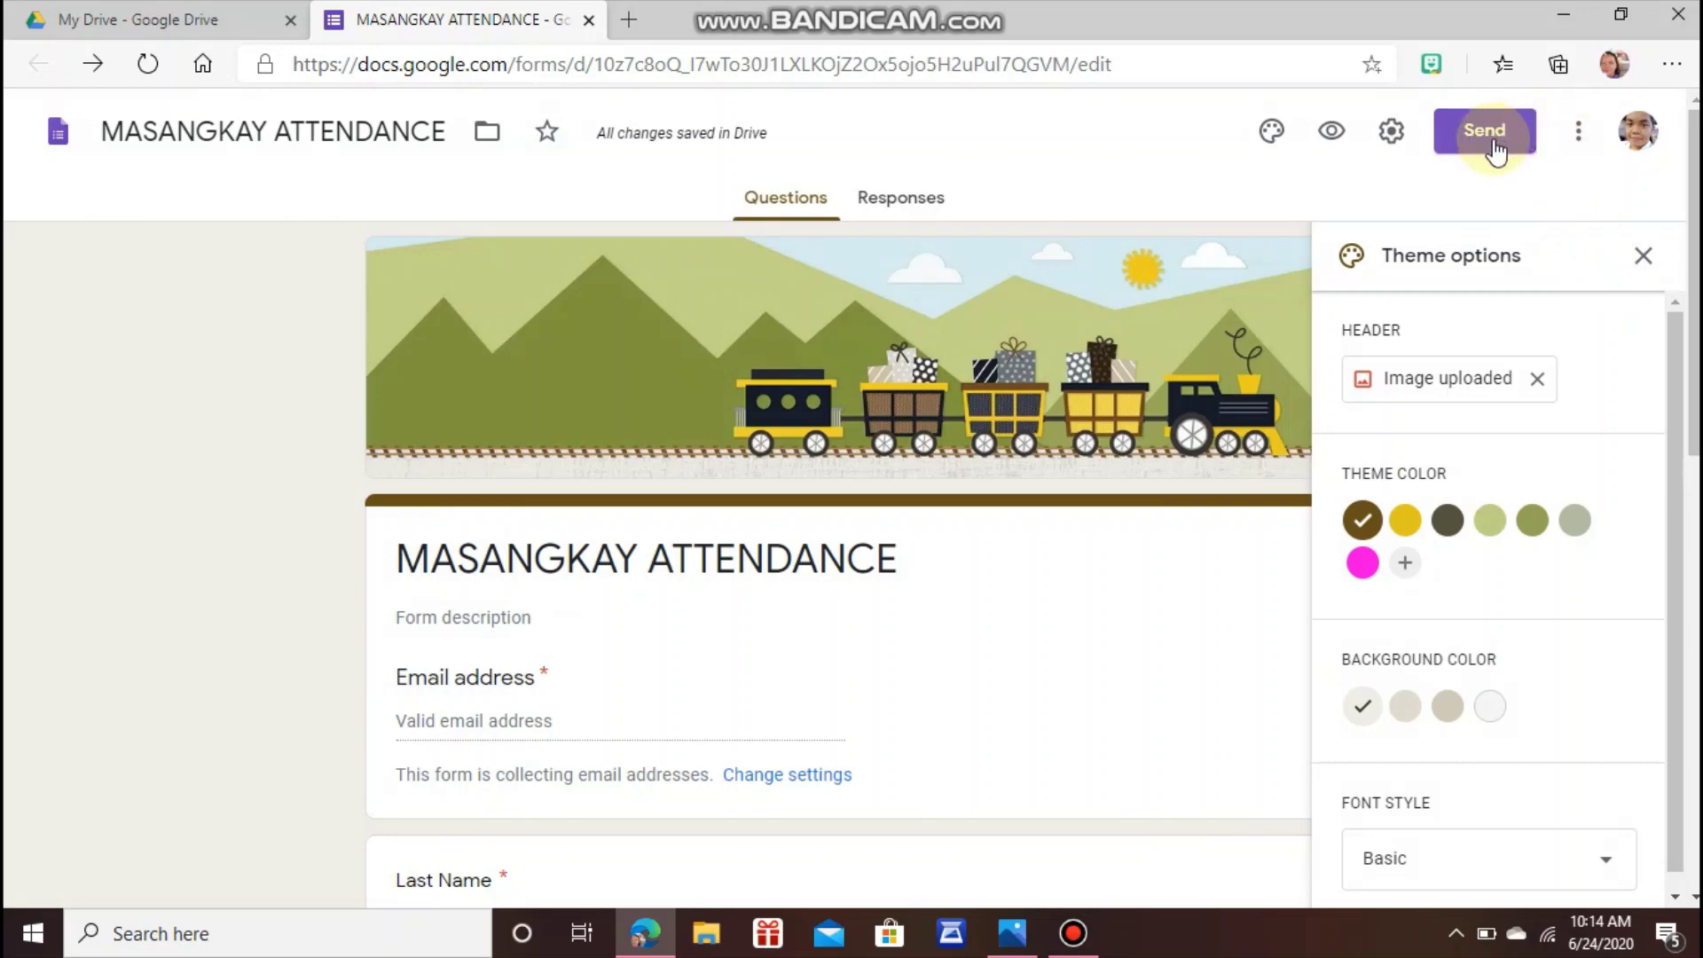
Share the form's link from the Send dialog's Link tab to Facebook.
click(1496, 149)
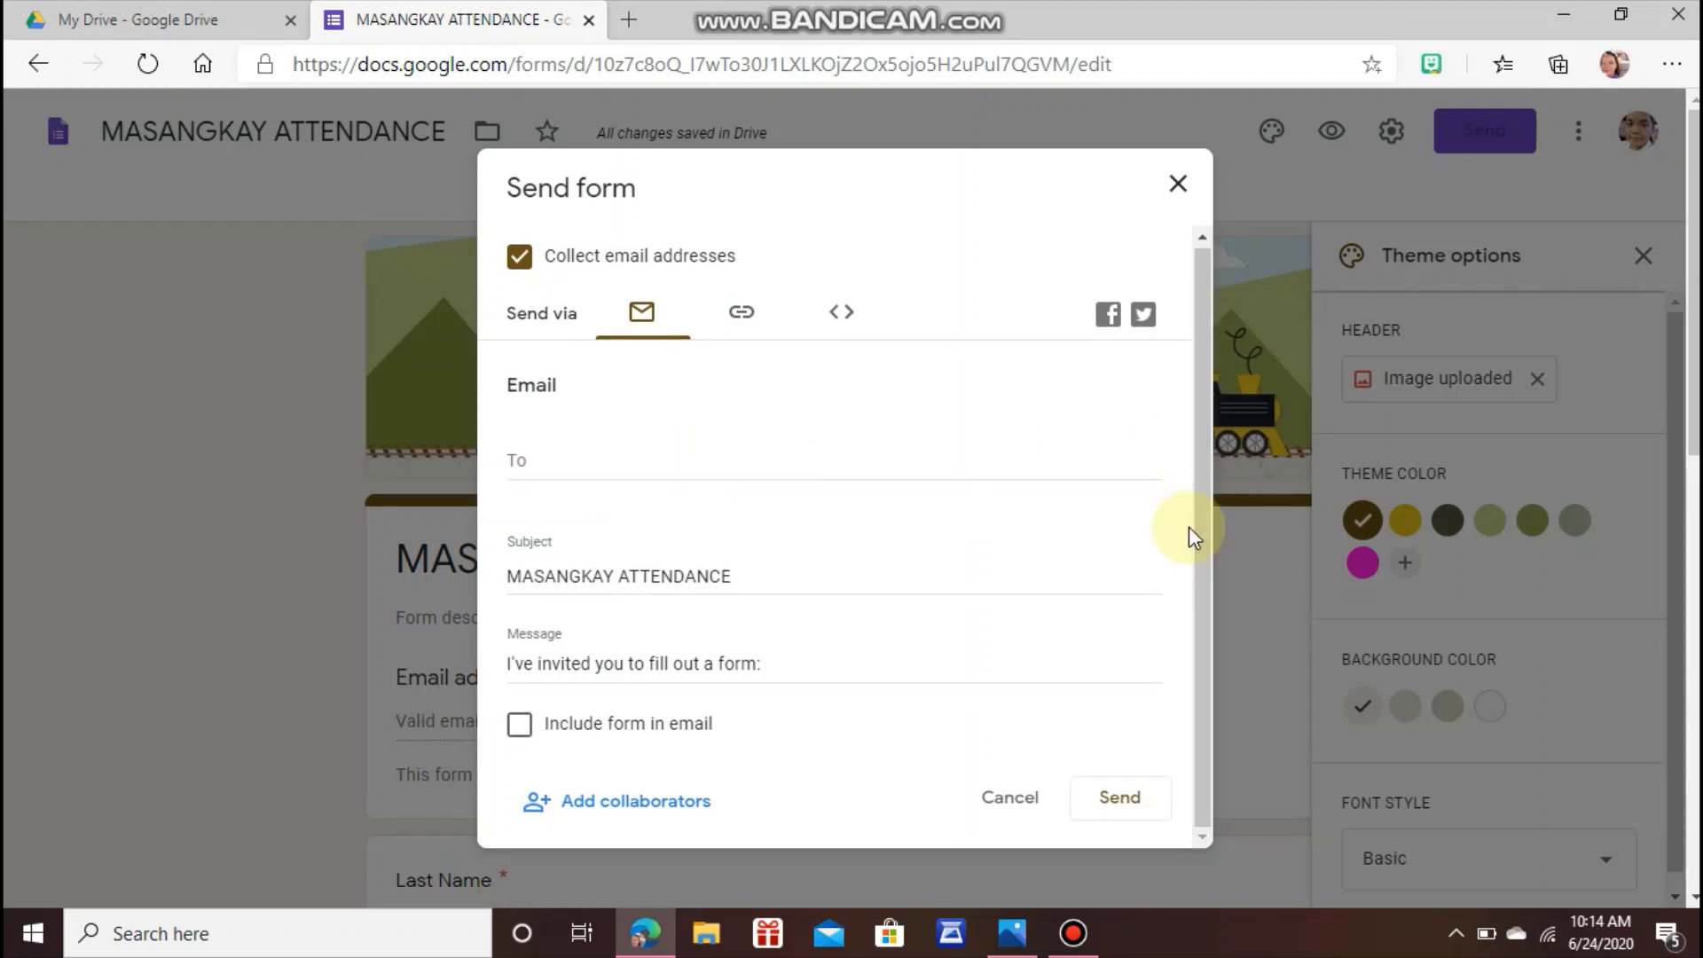
click(745, 319)
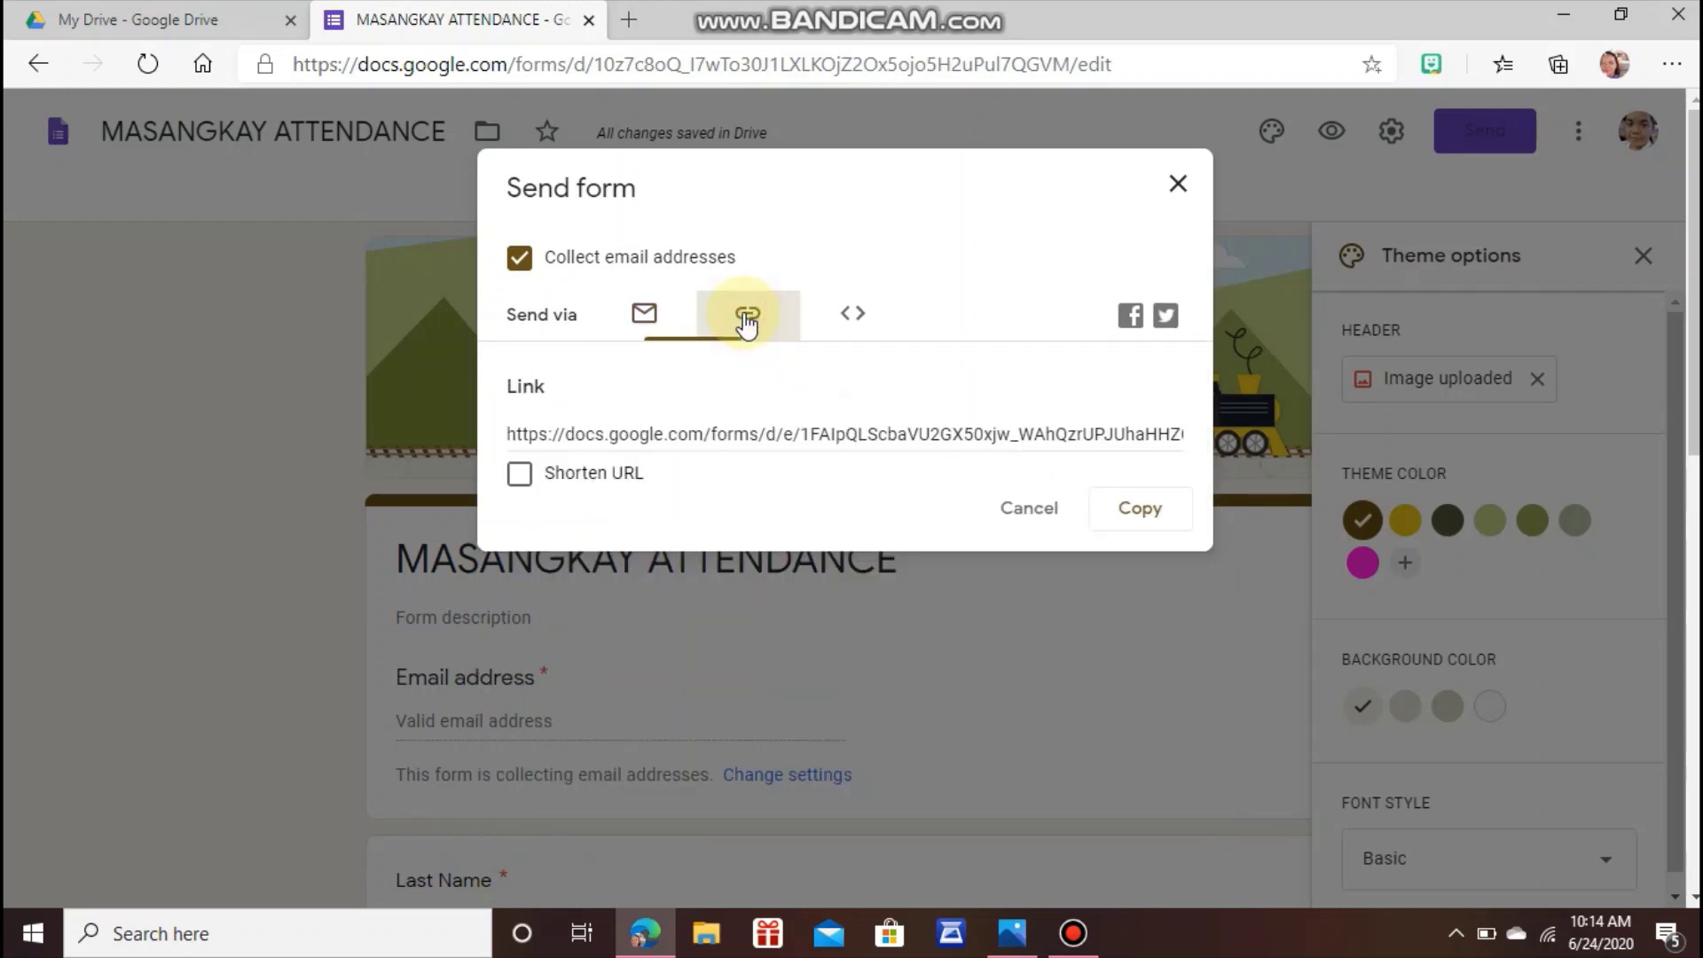
click(705, 434)
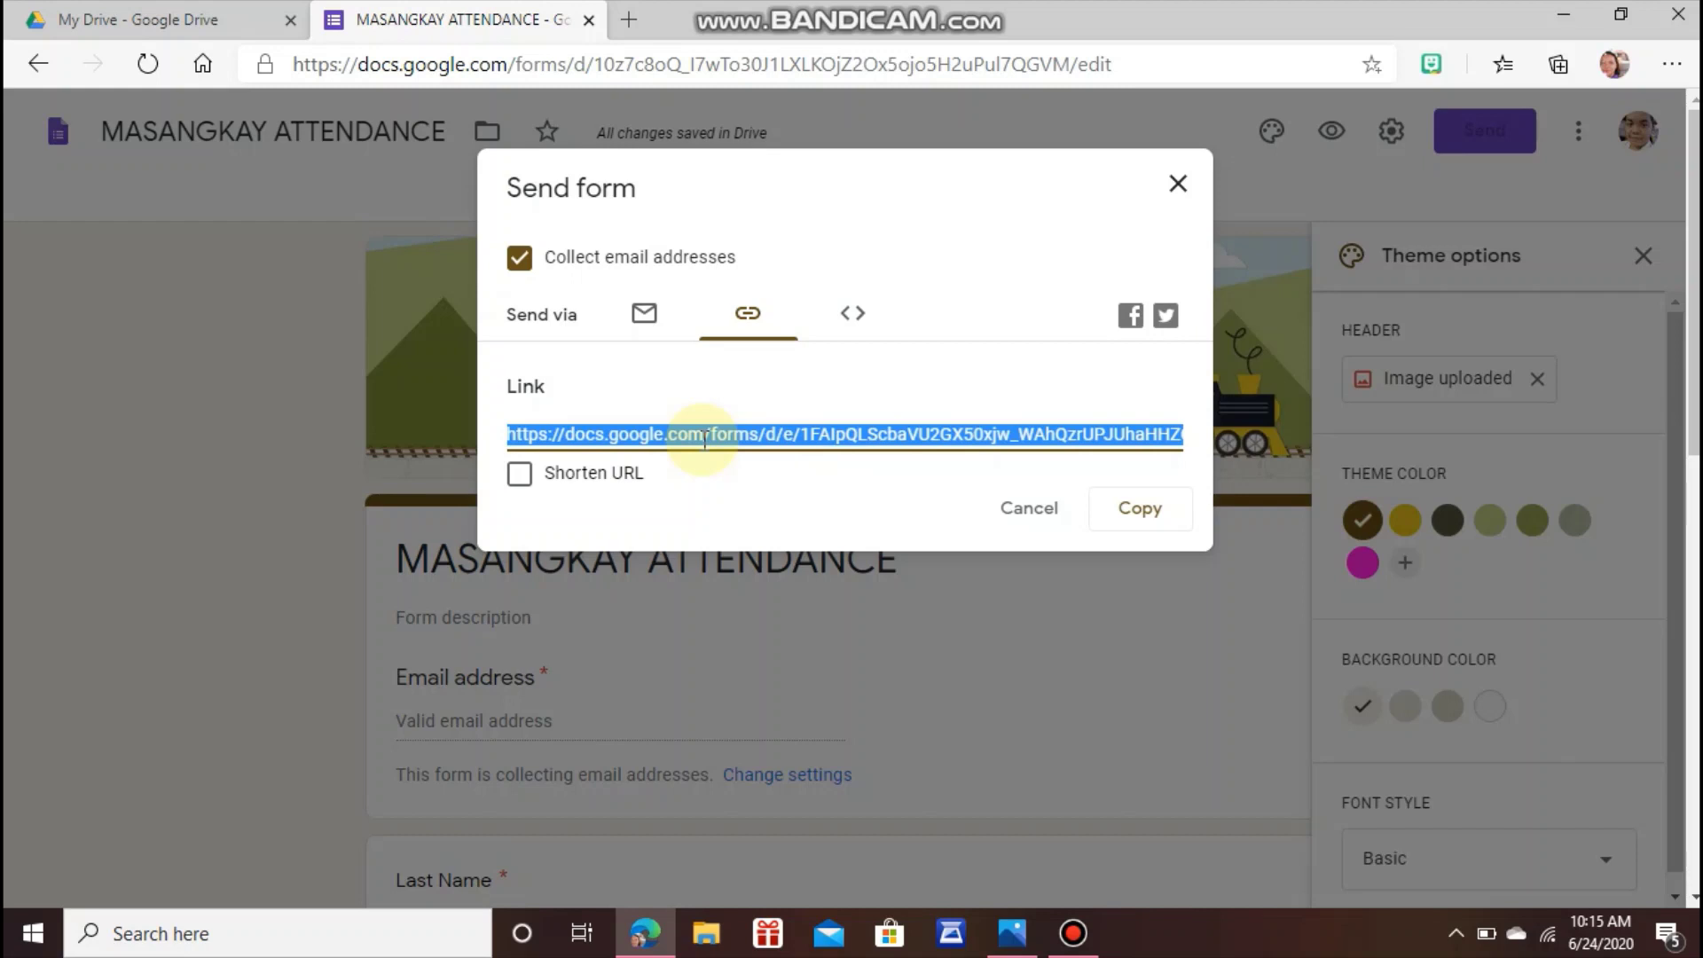
click(1138, 326)
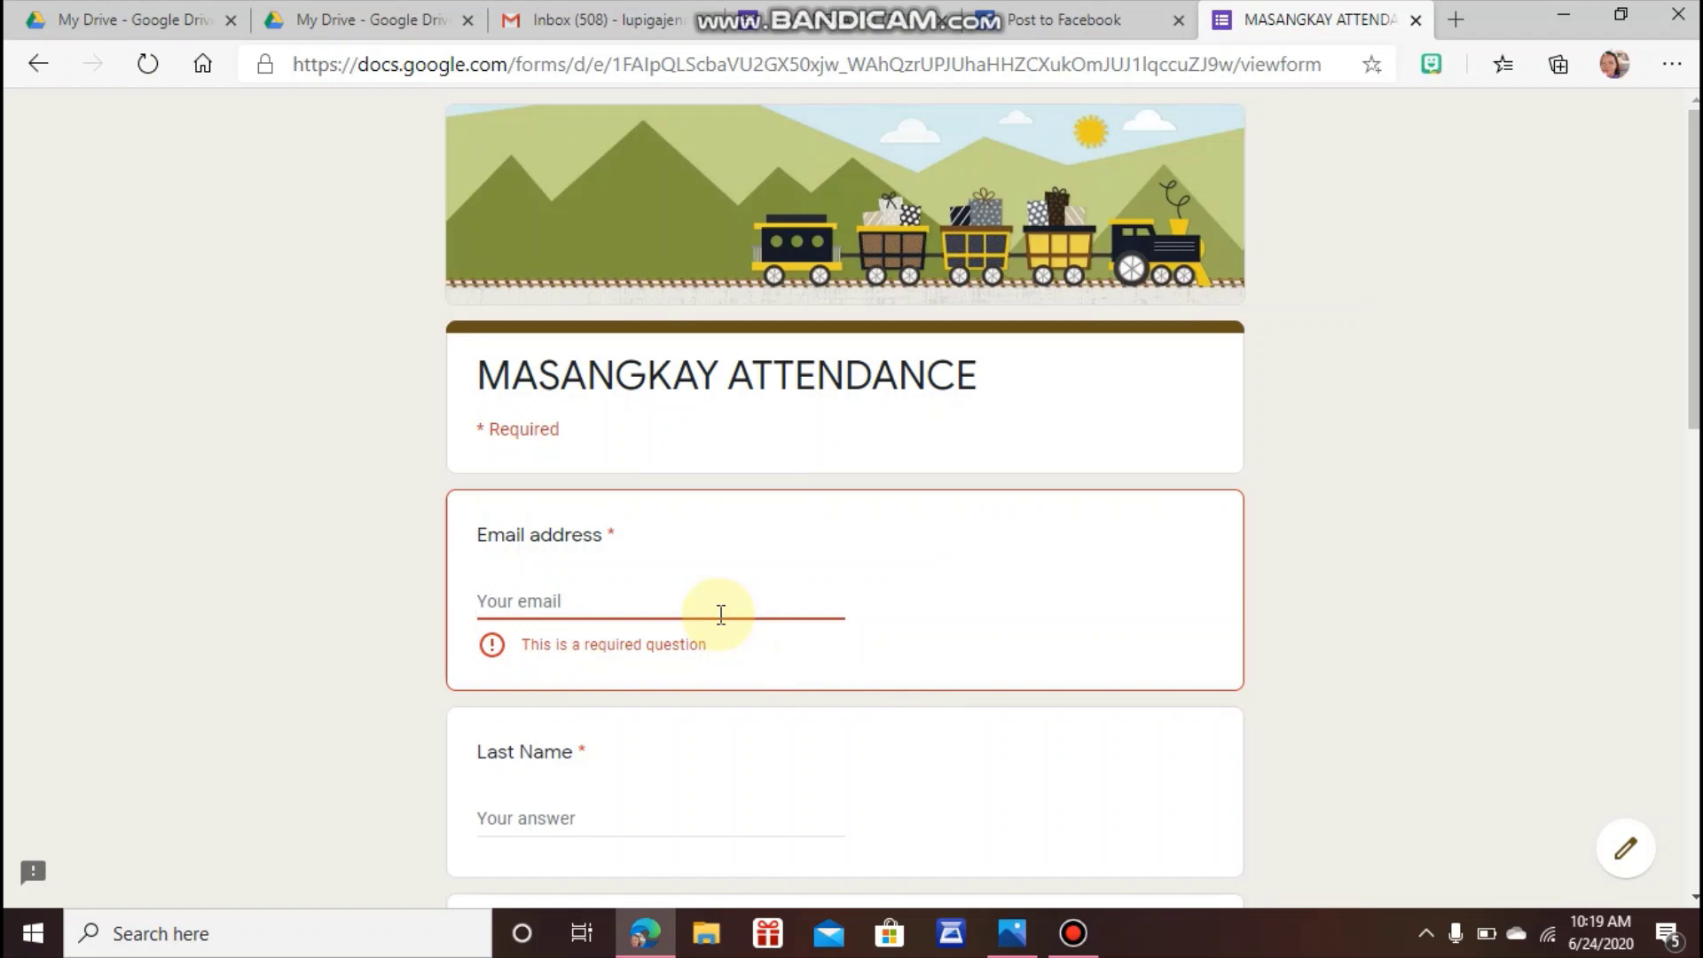
Start entering the respondent's email address in the live form's Email address field.
click(721, 614)
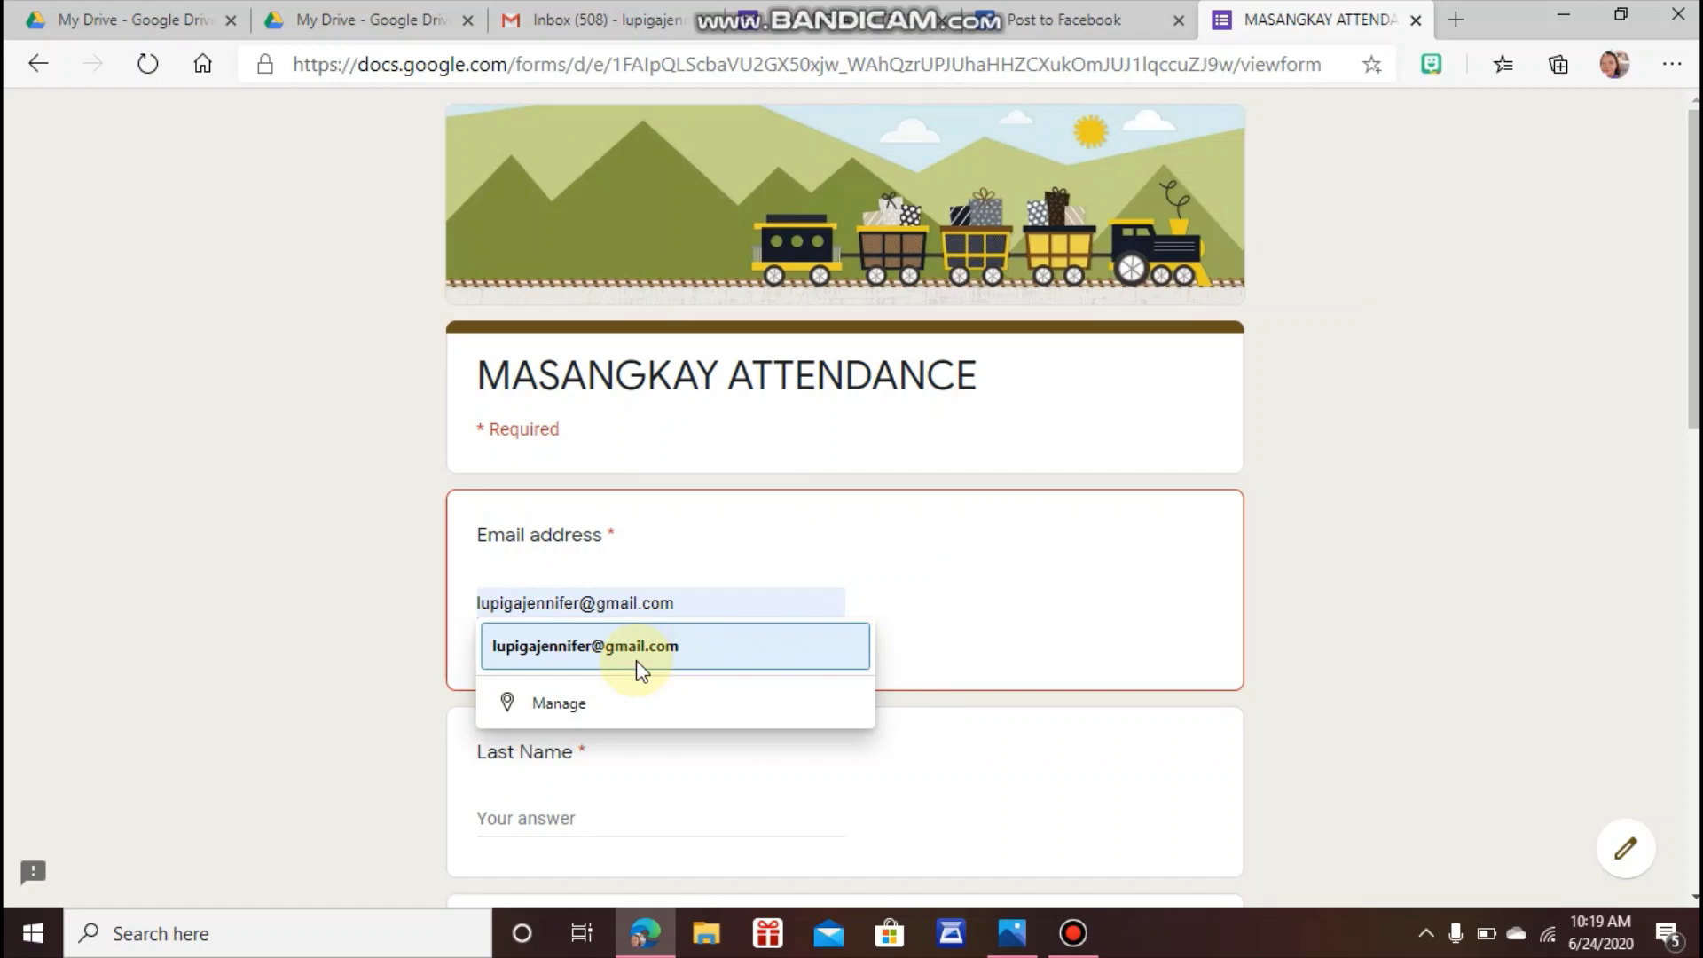
Fill the email from the autofill suggestion and enter the respondent's last name.
click(637, 660)
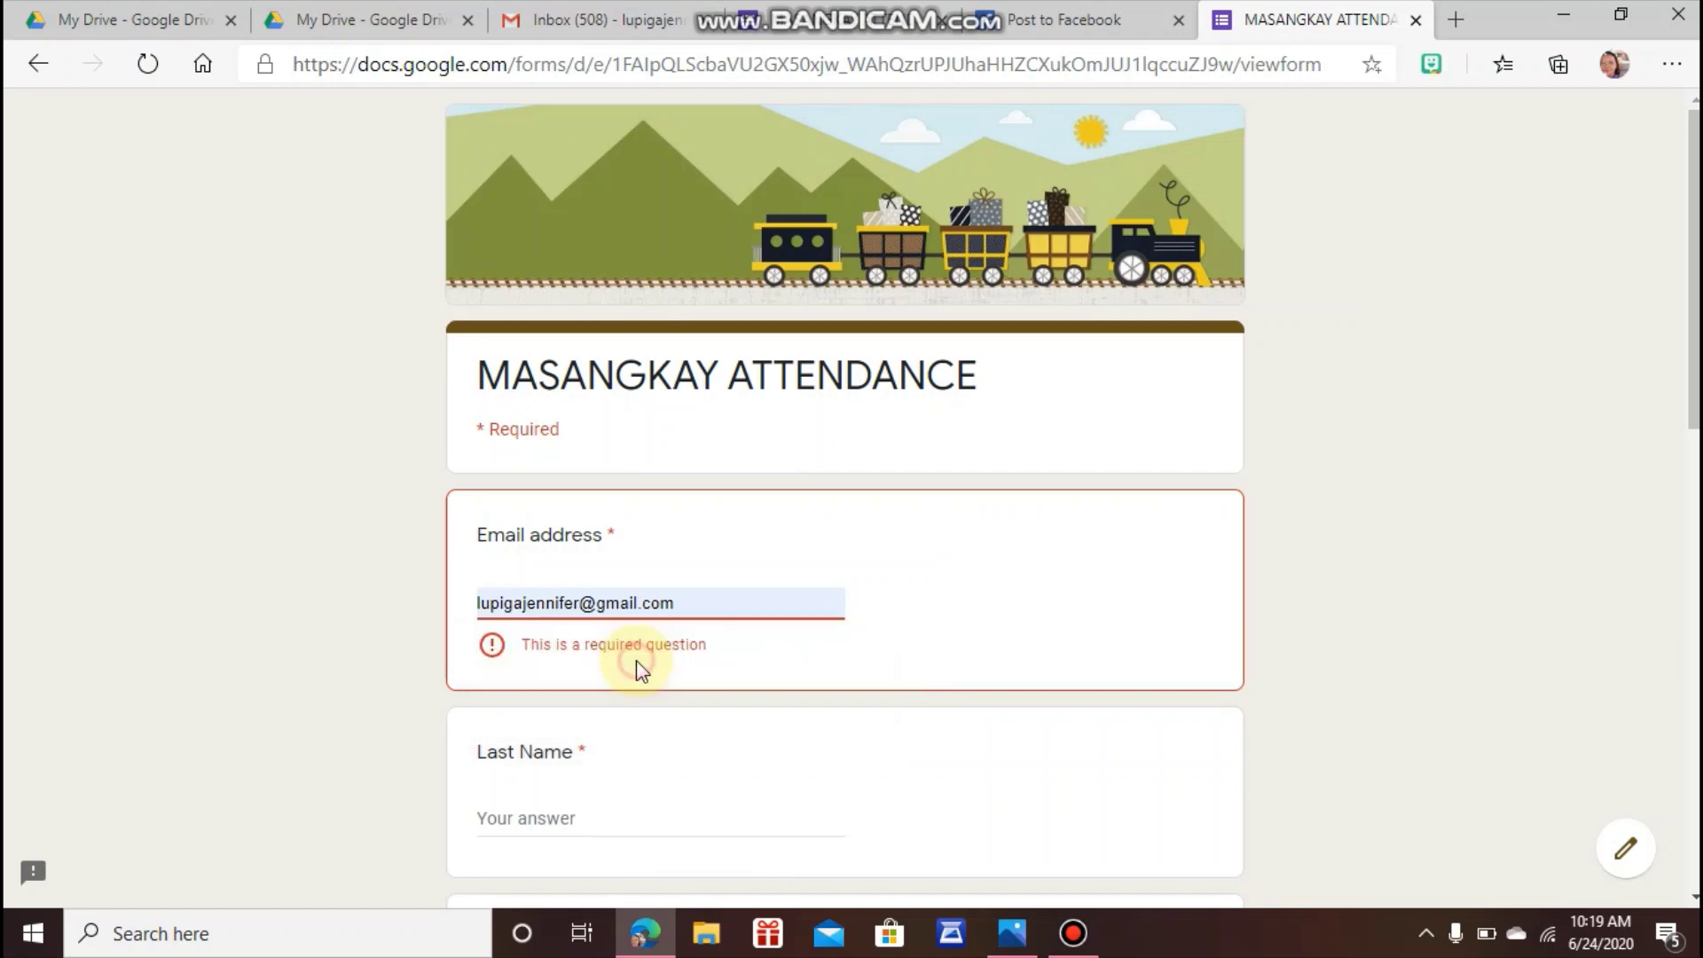
click(555, 777)
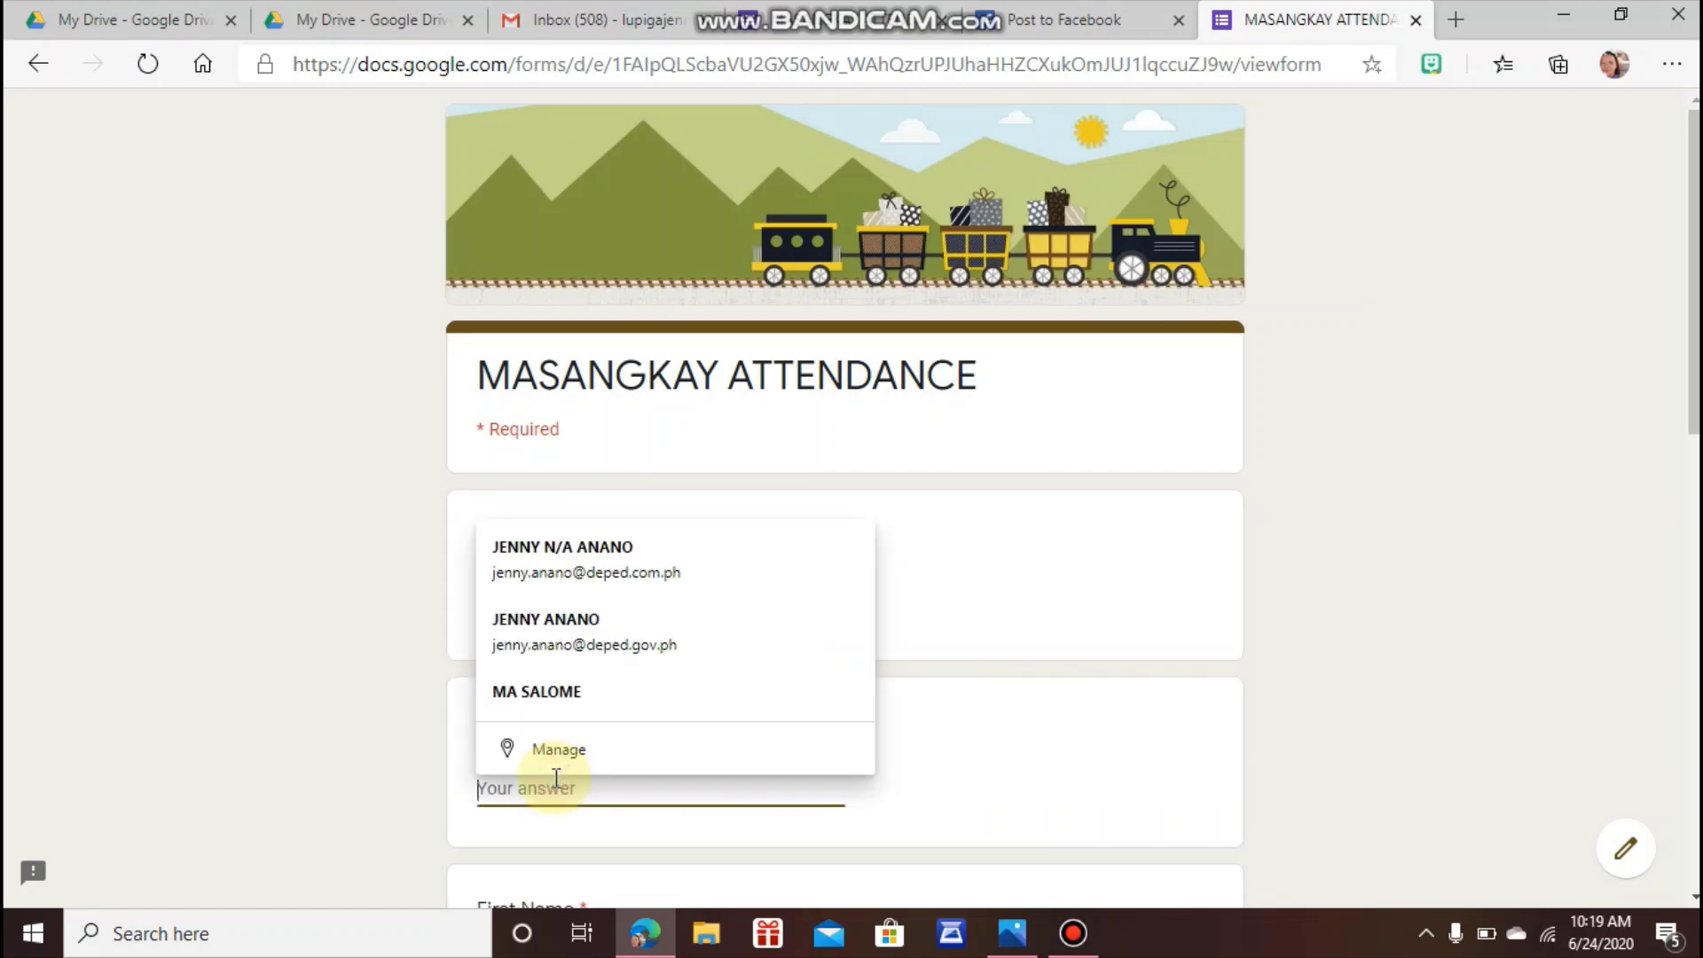
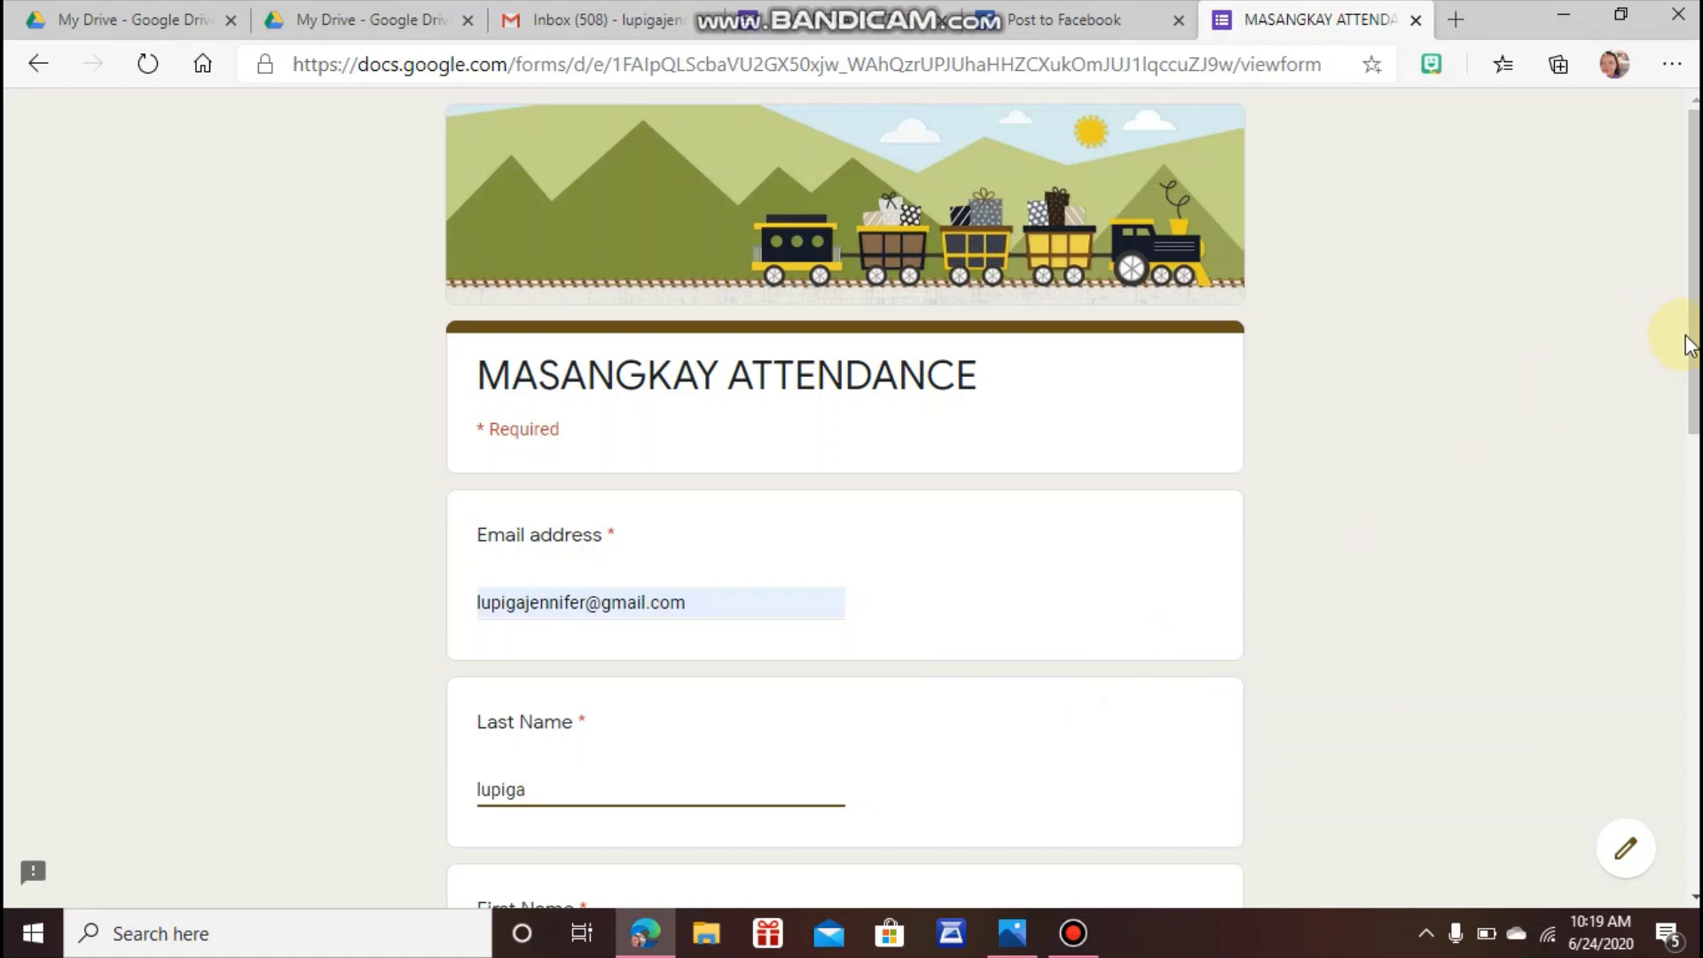
scroll(844, 497, down, 4)
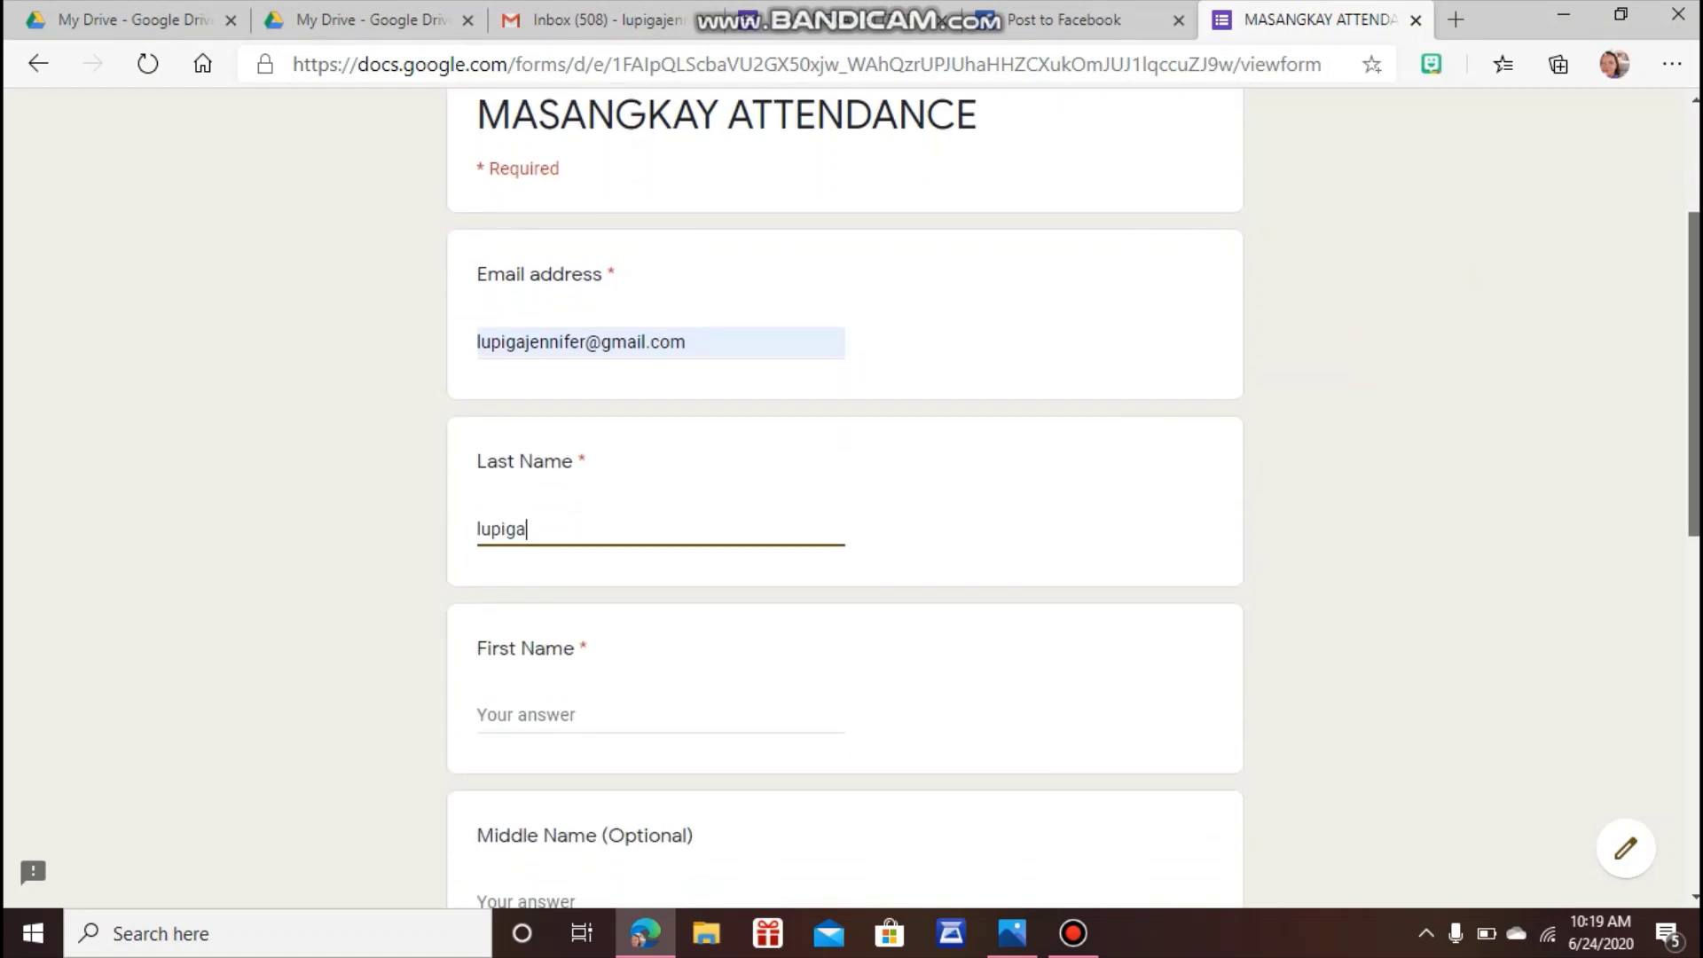
Enter the respondent's first and middle names.
click(658, 610)
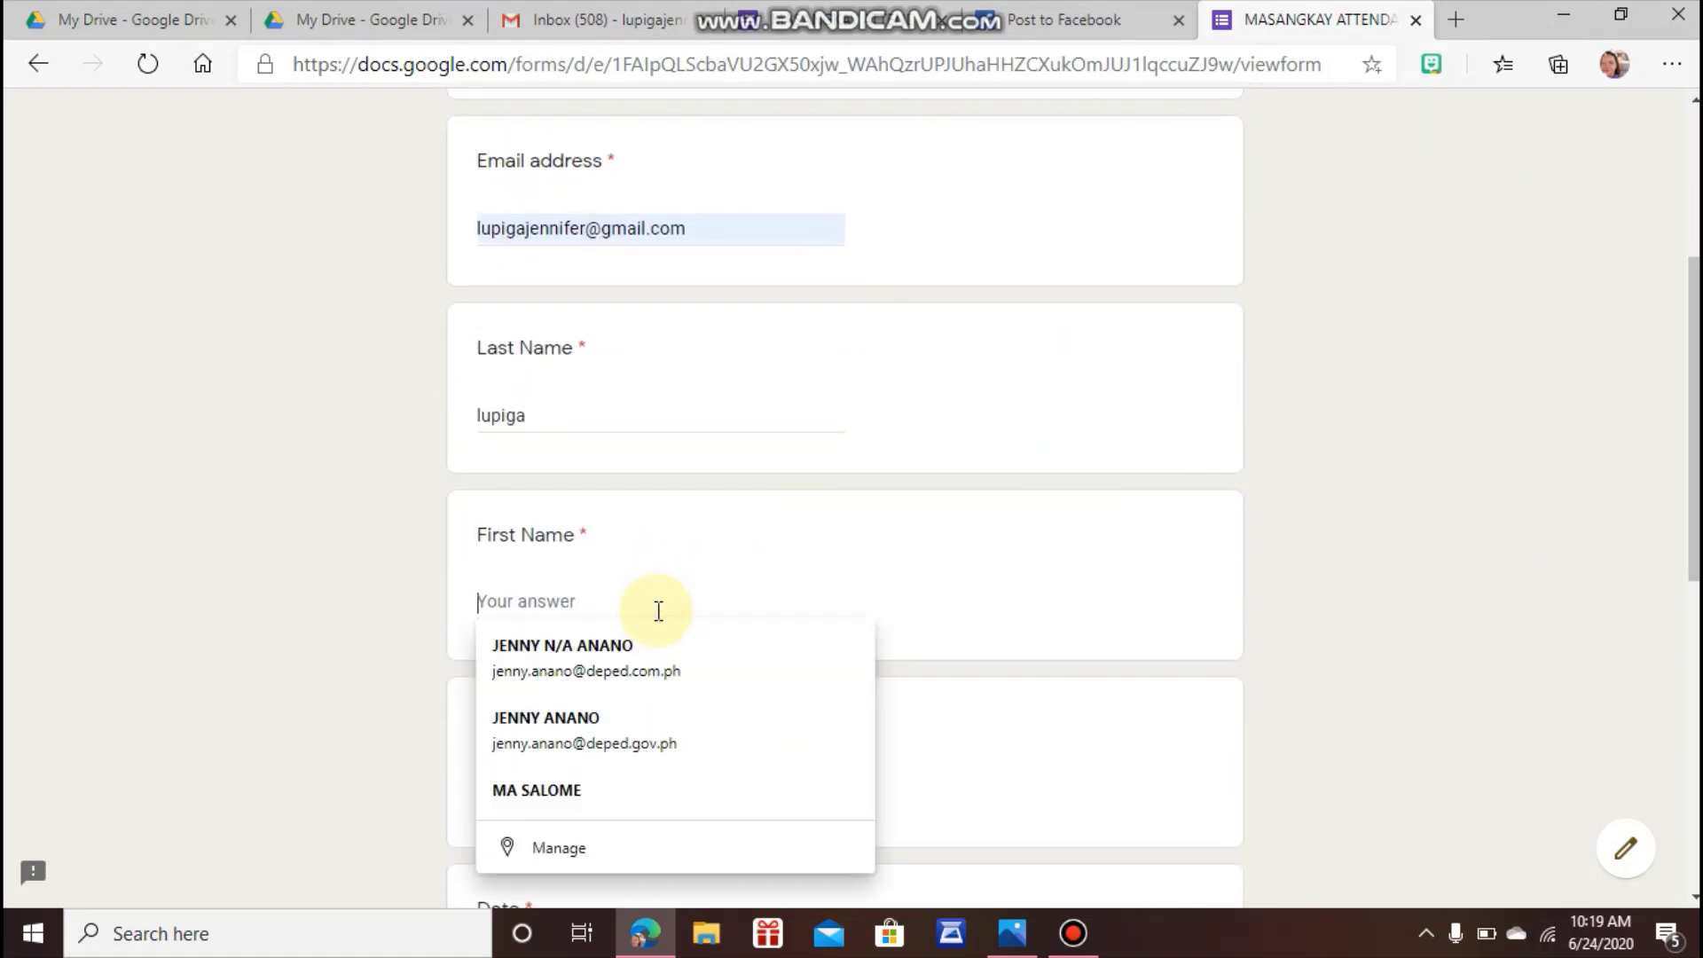
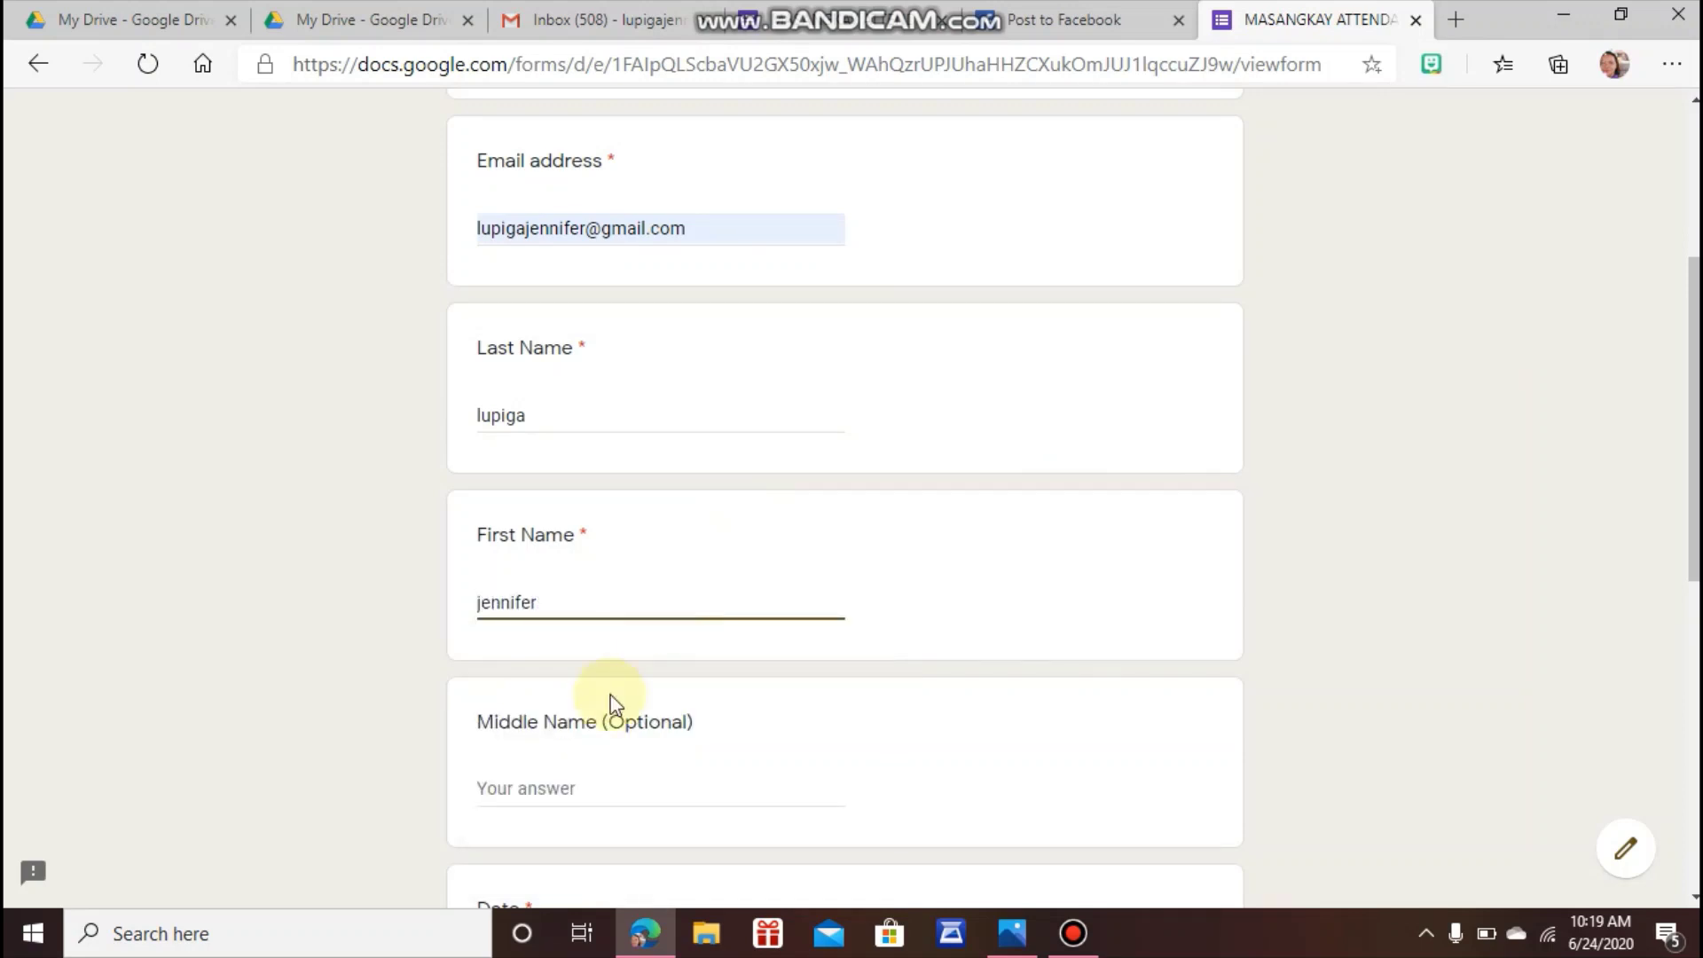
click(569, 784)
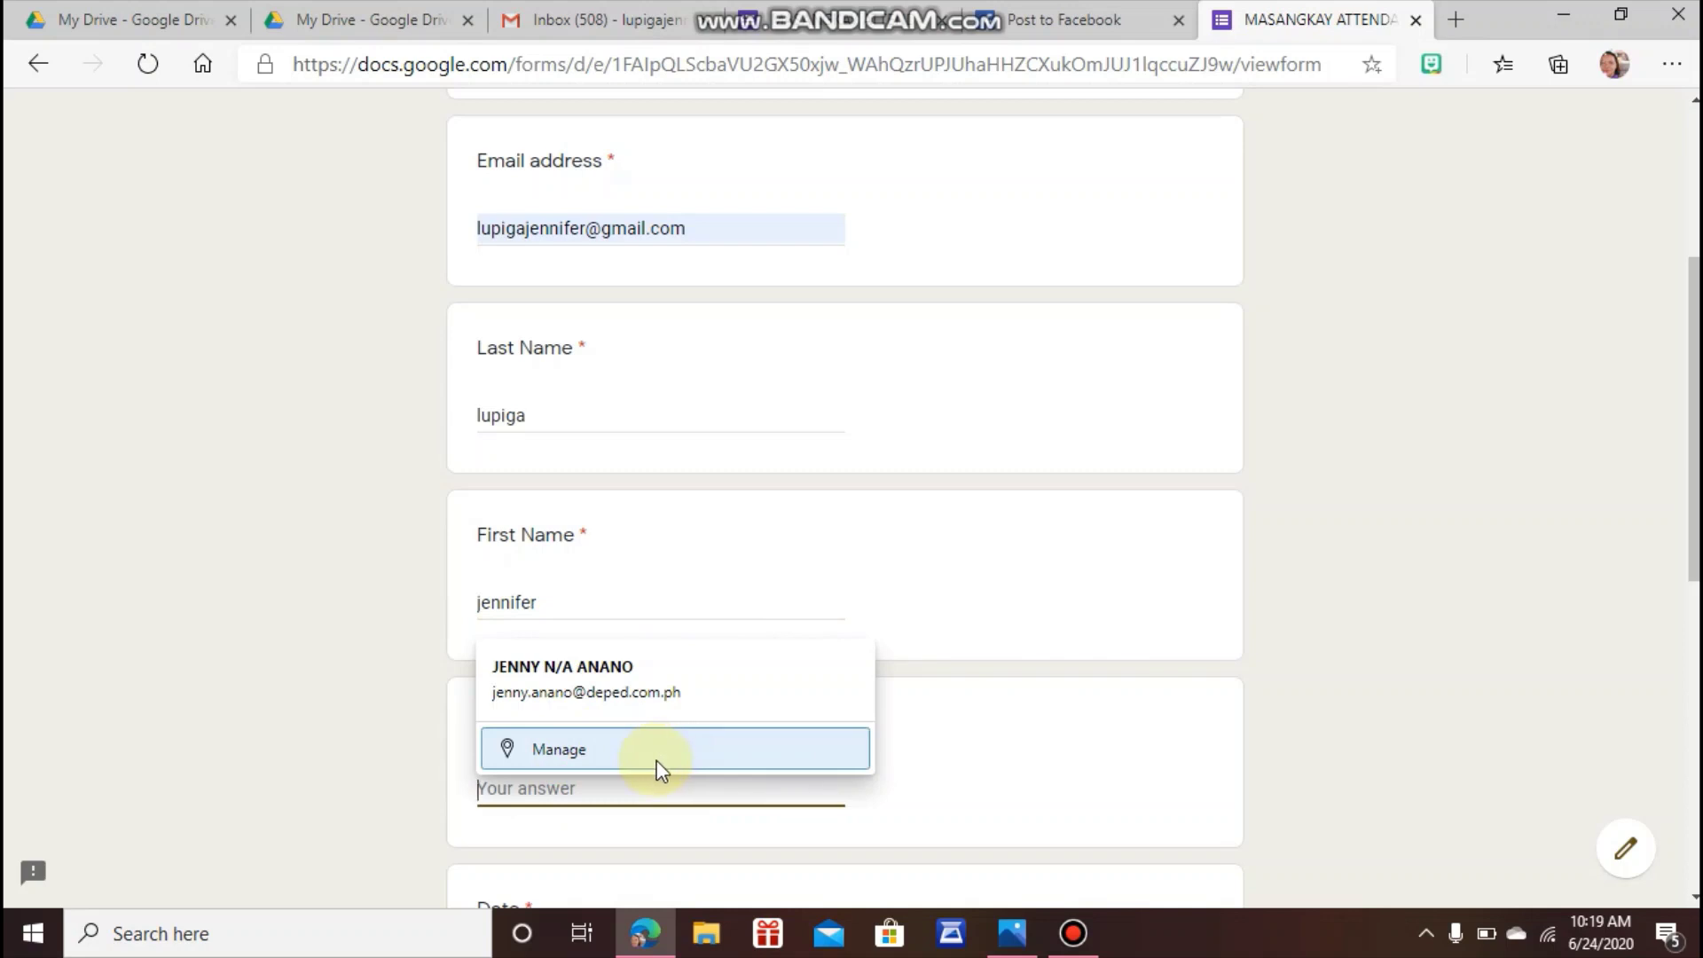
text(anano)
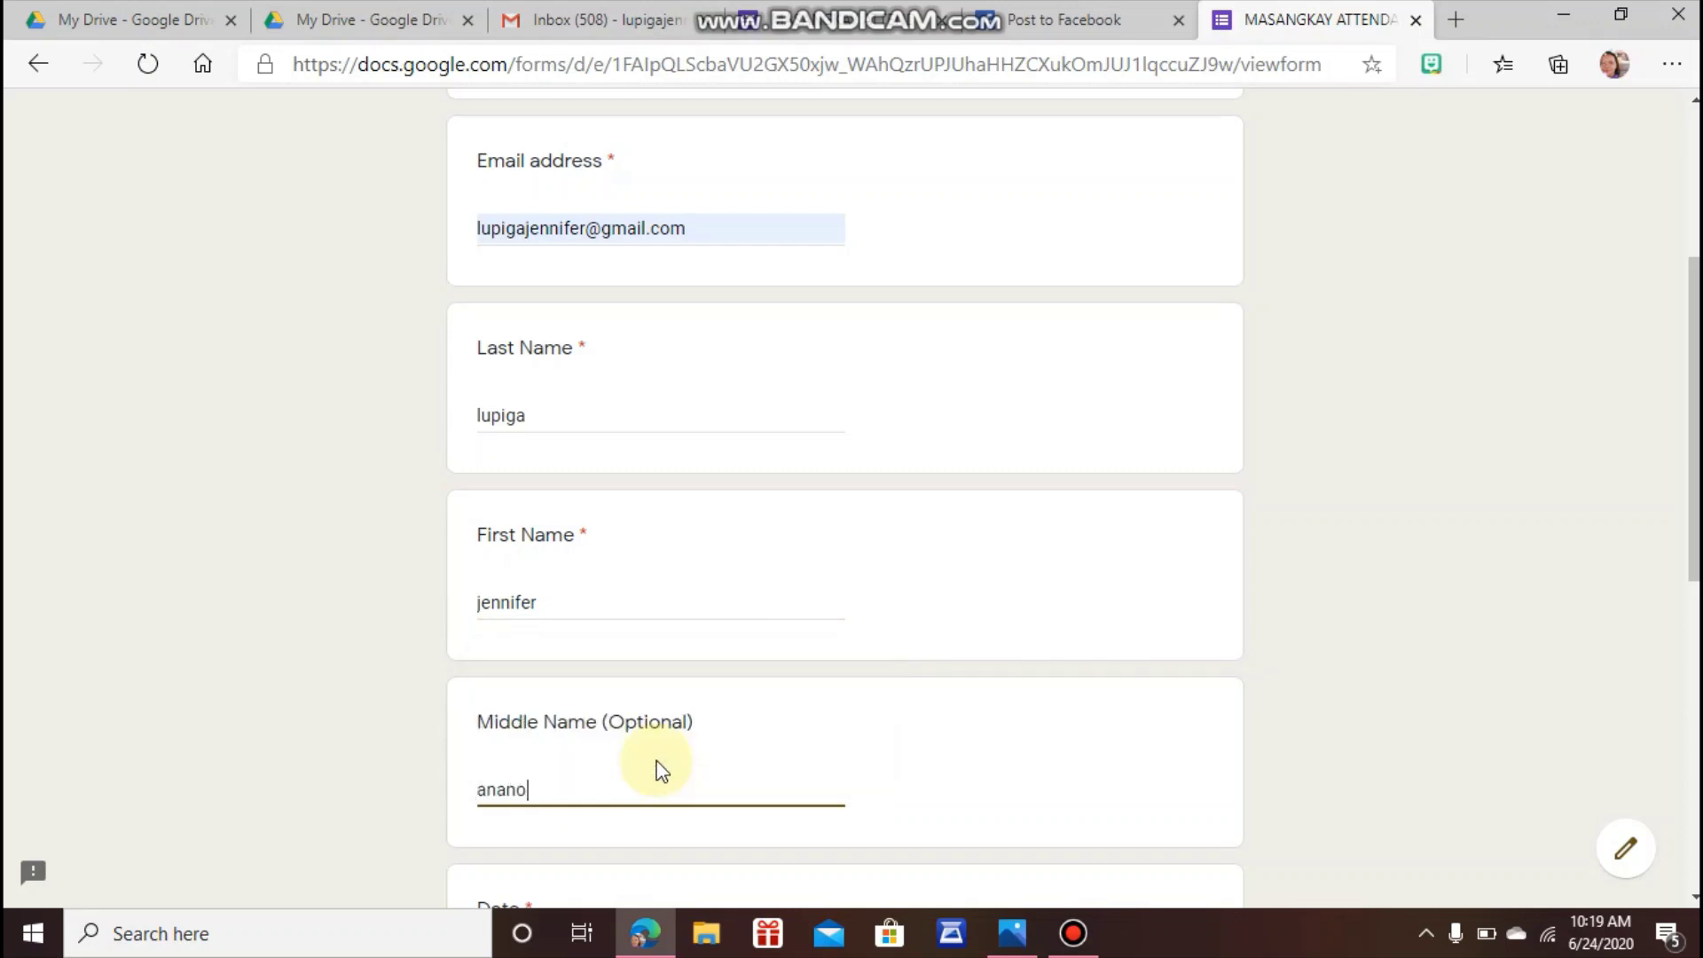
drag(1686, 435, 1684, 608)
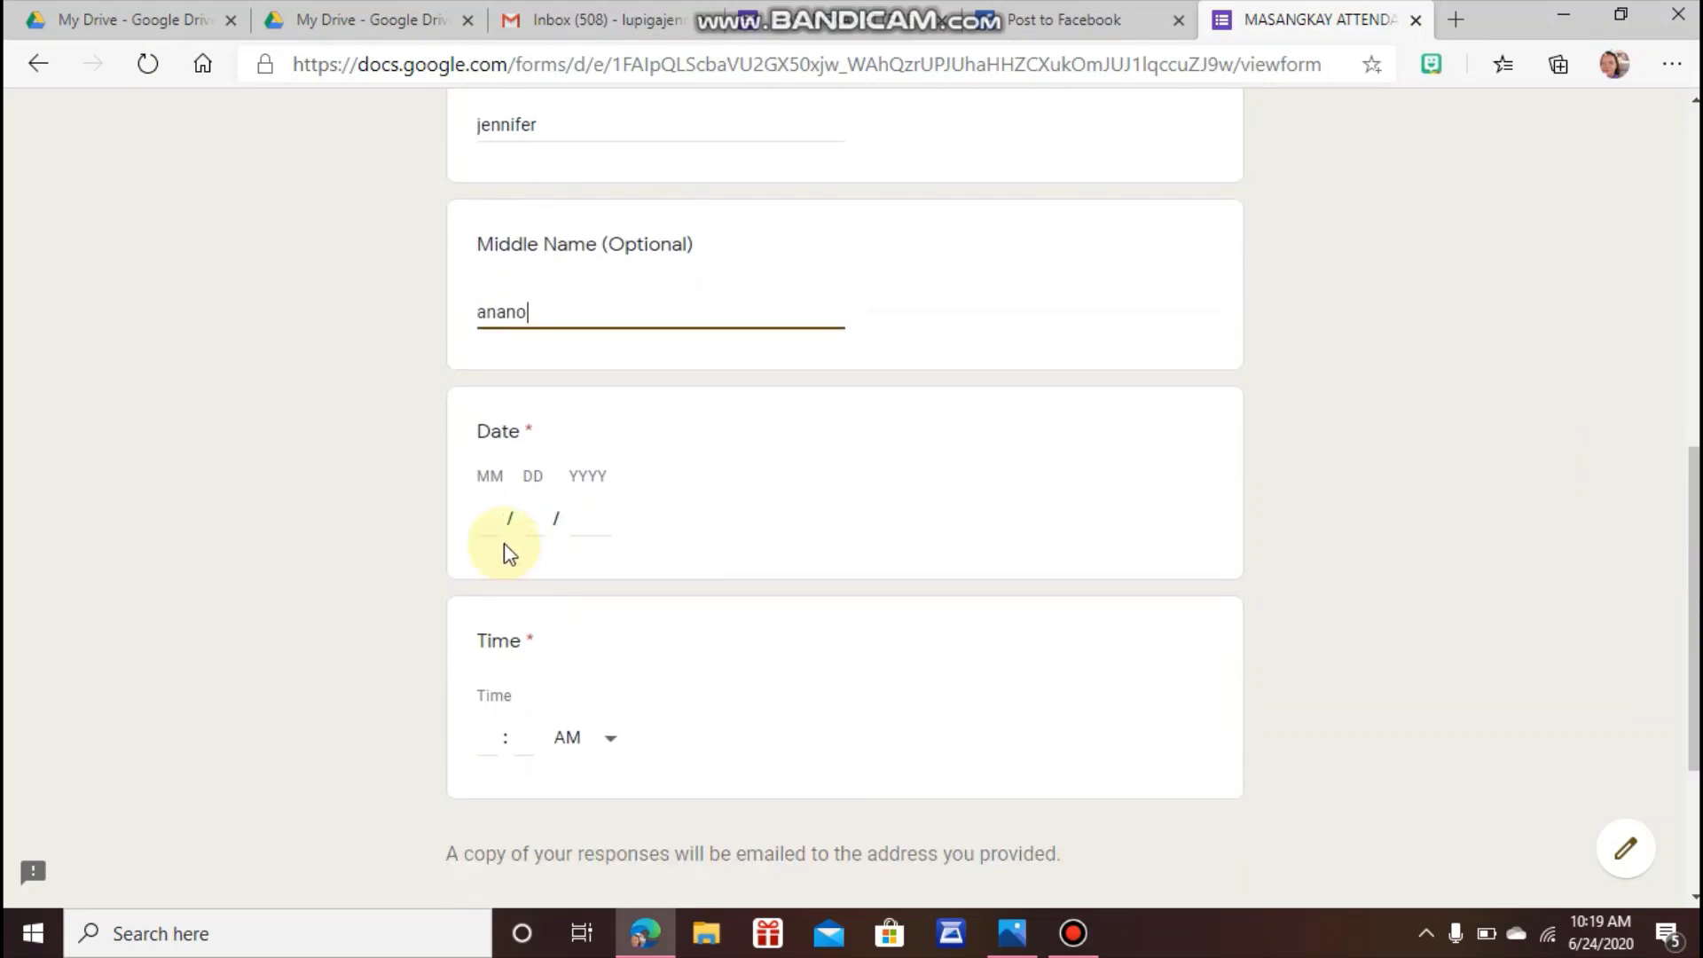
Enter the date 06/24/2020 and the time 12:30.
click(498, 511)
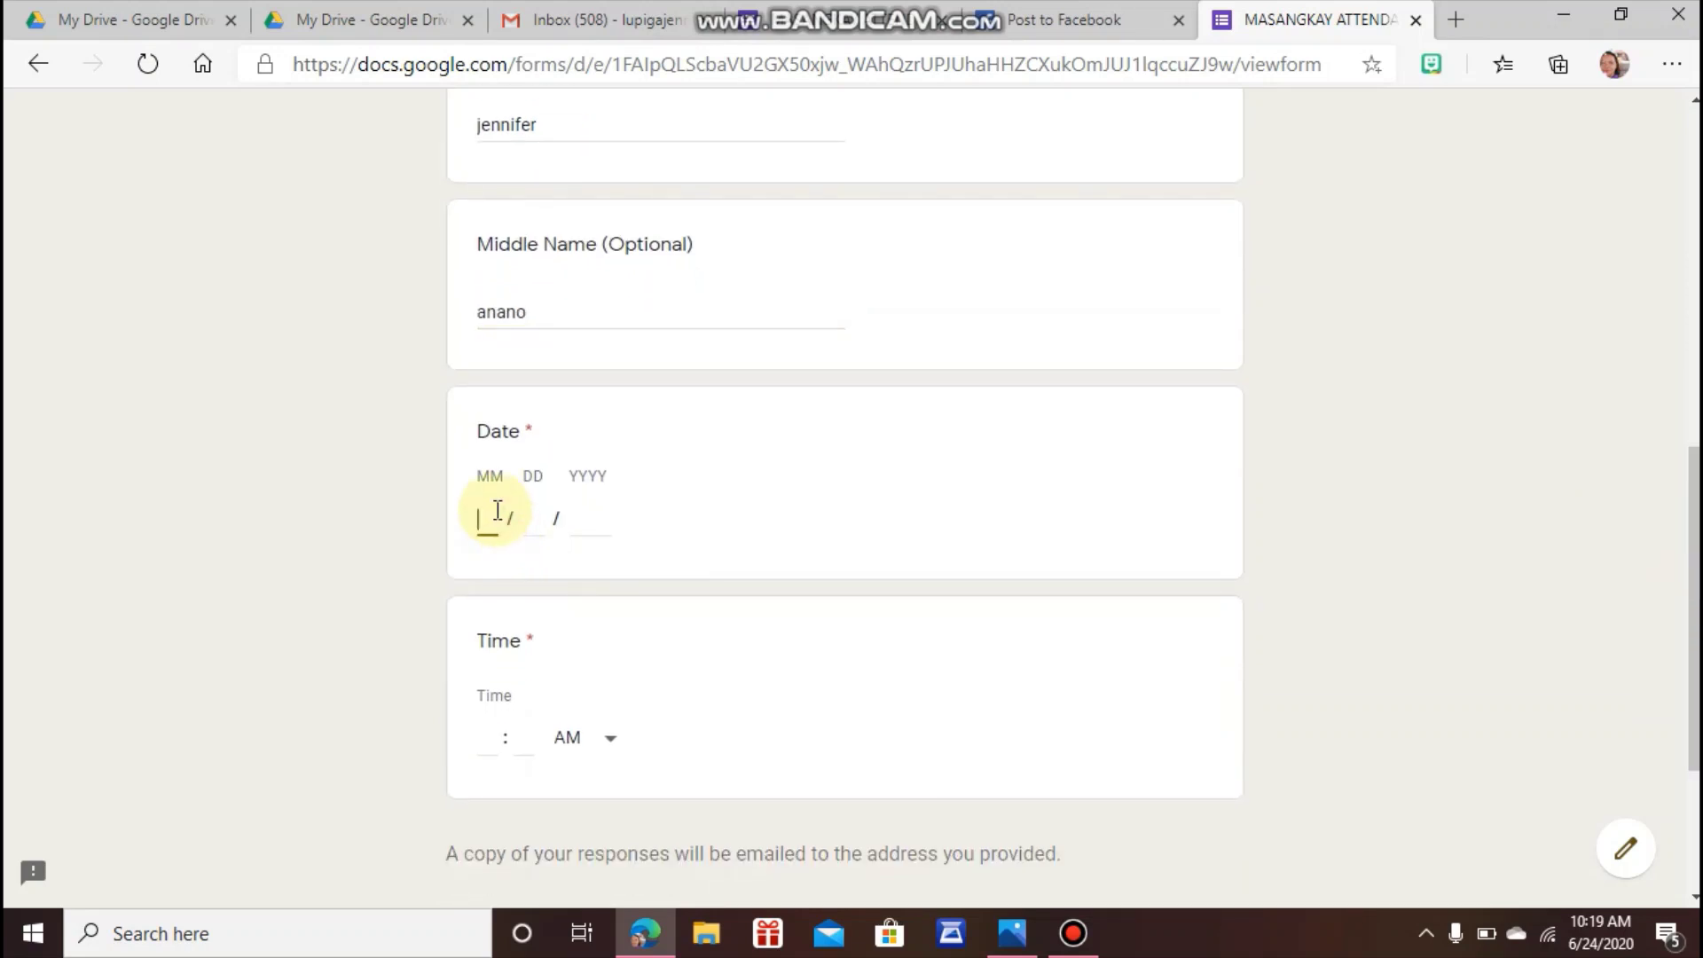
text(06 / 24 / )
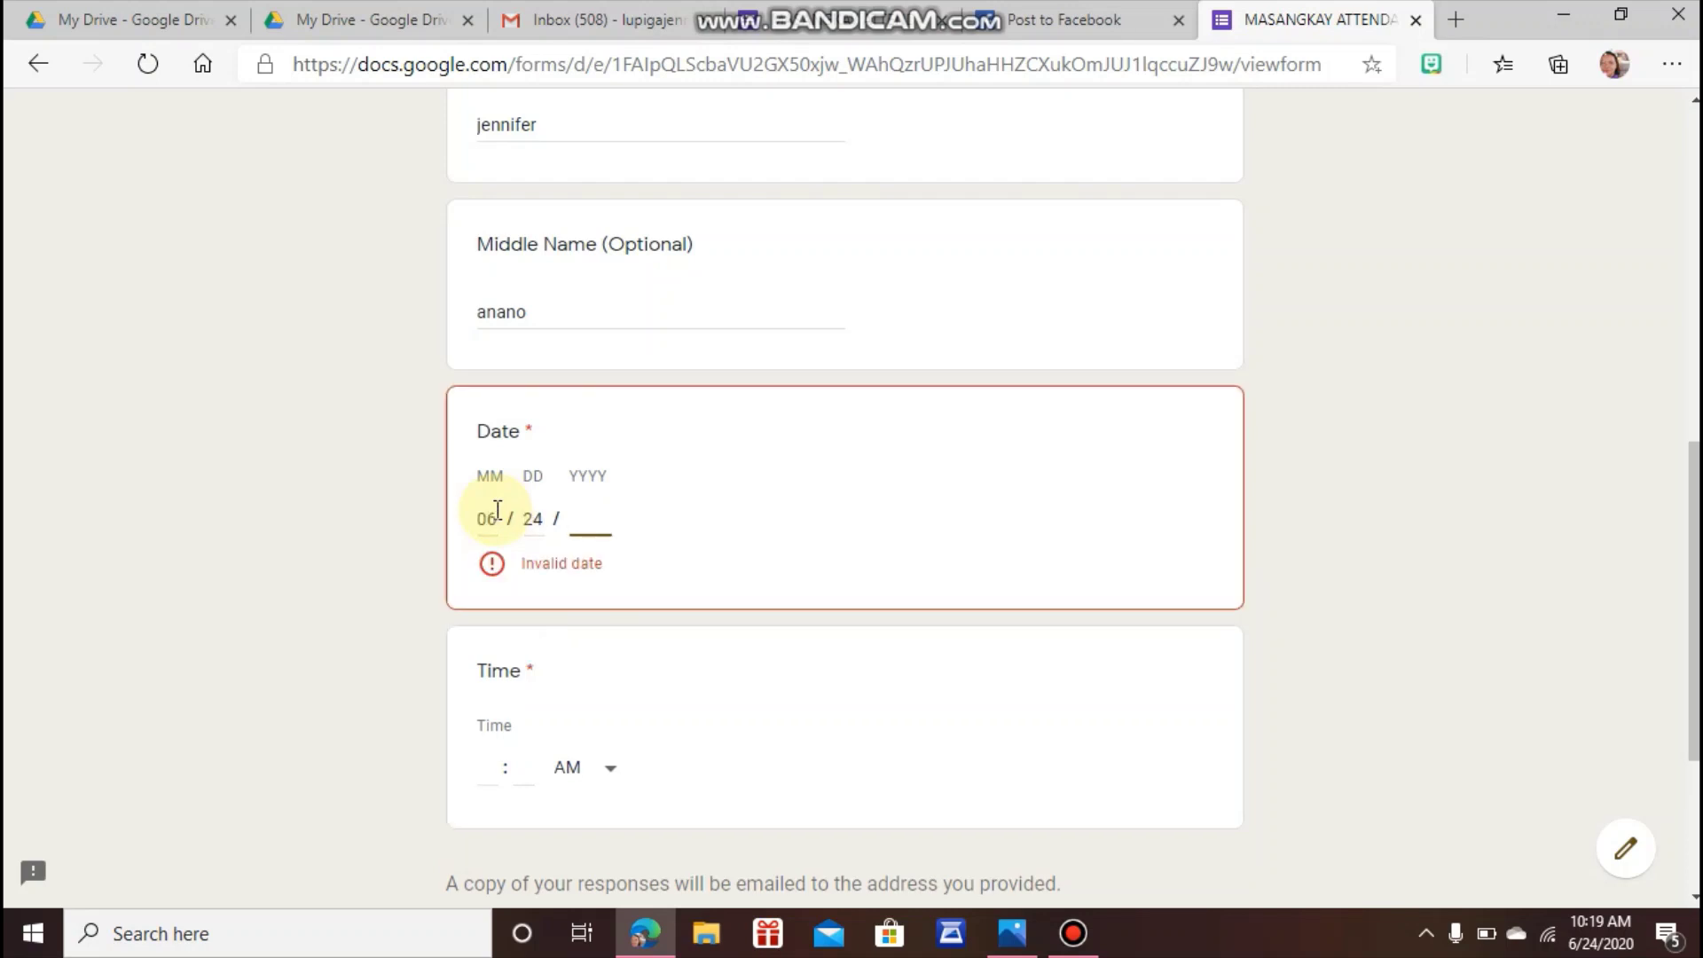
text(2020)
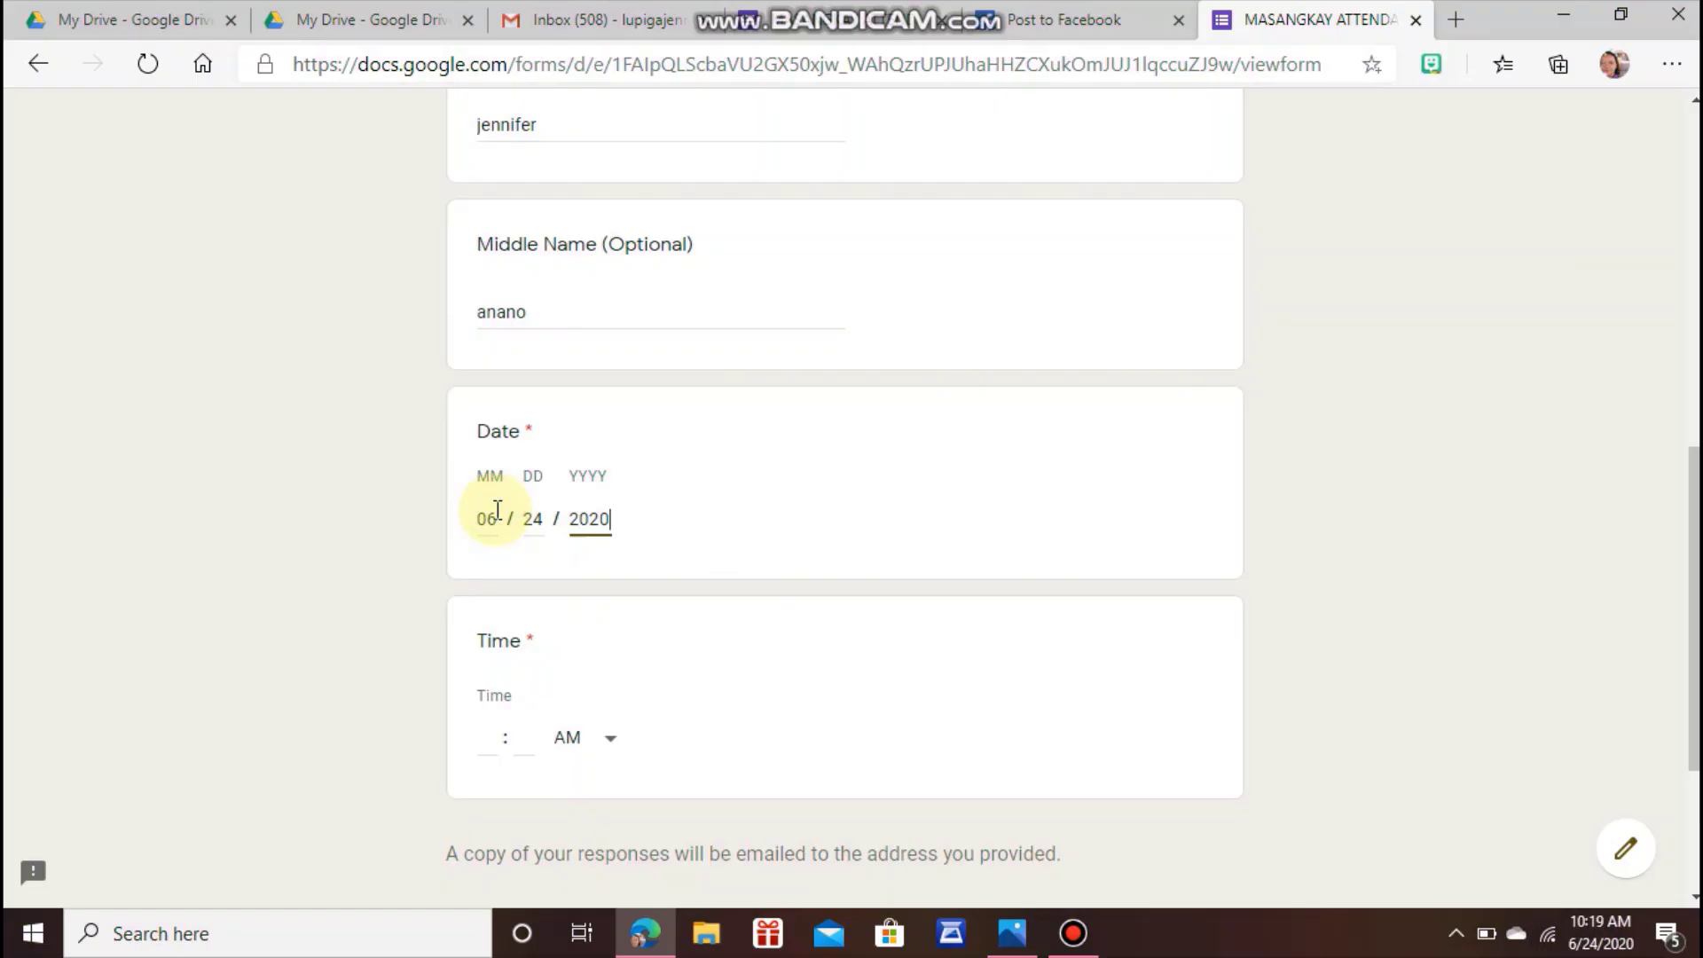
click(490, 739)
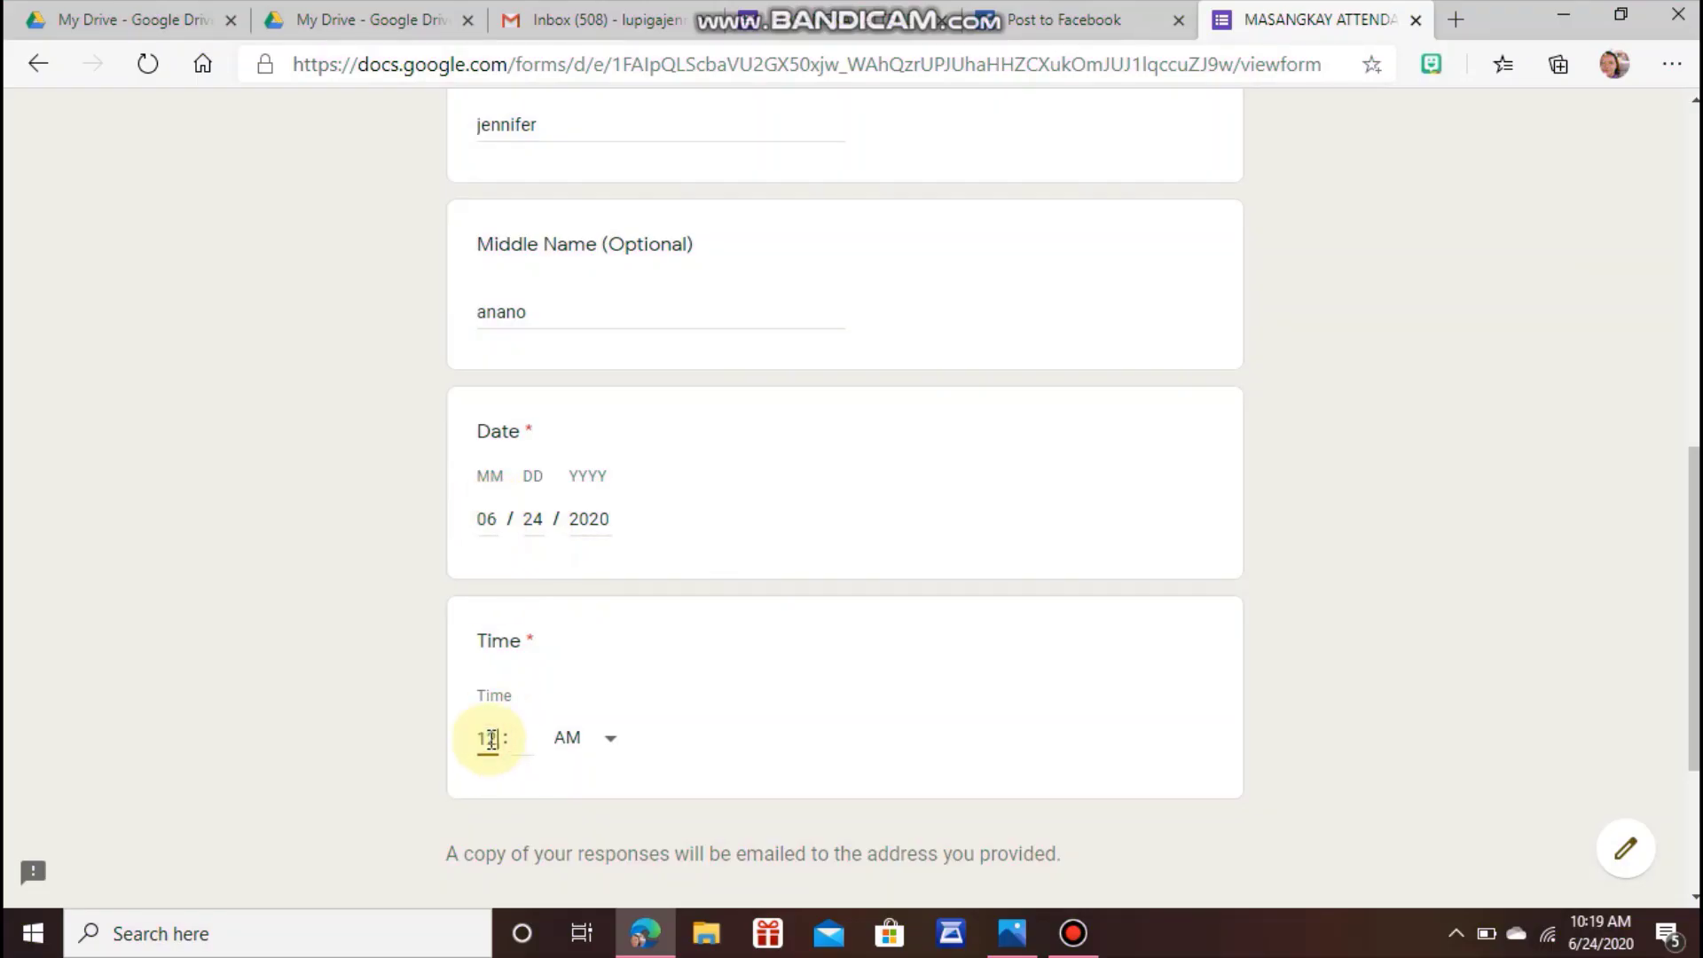
key(Tab)
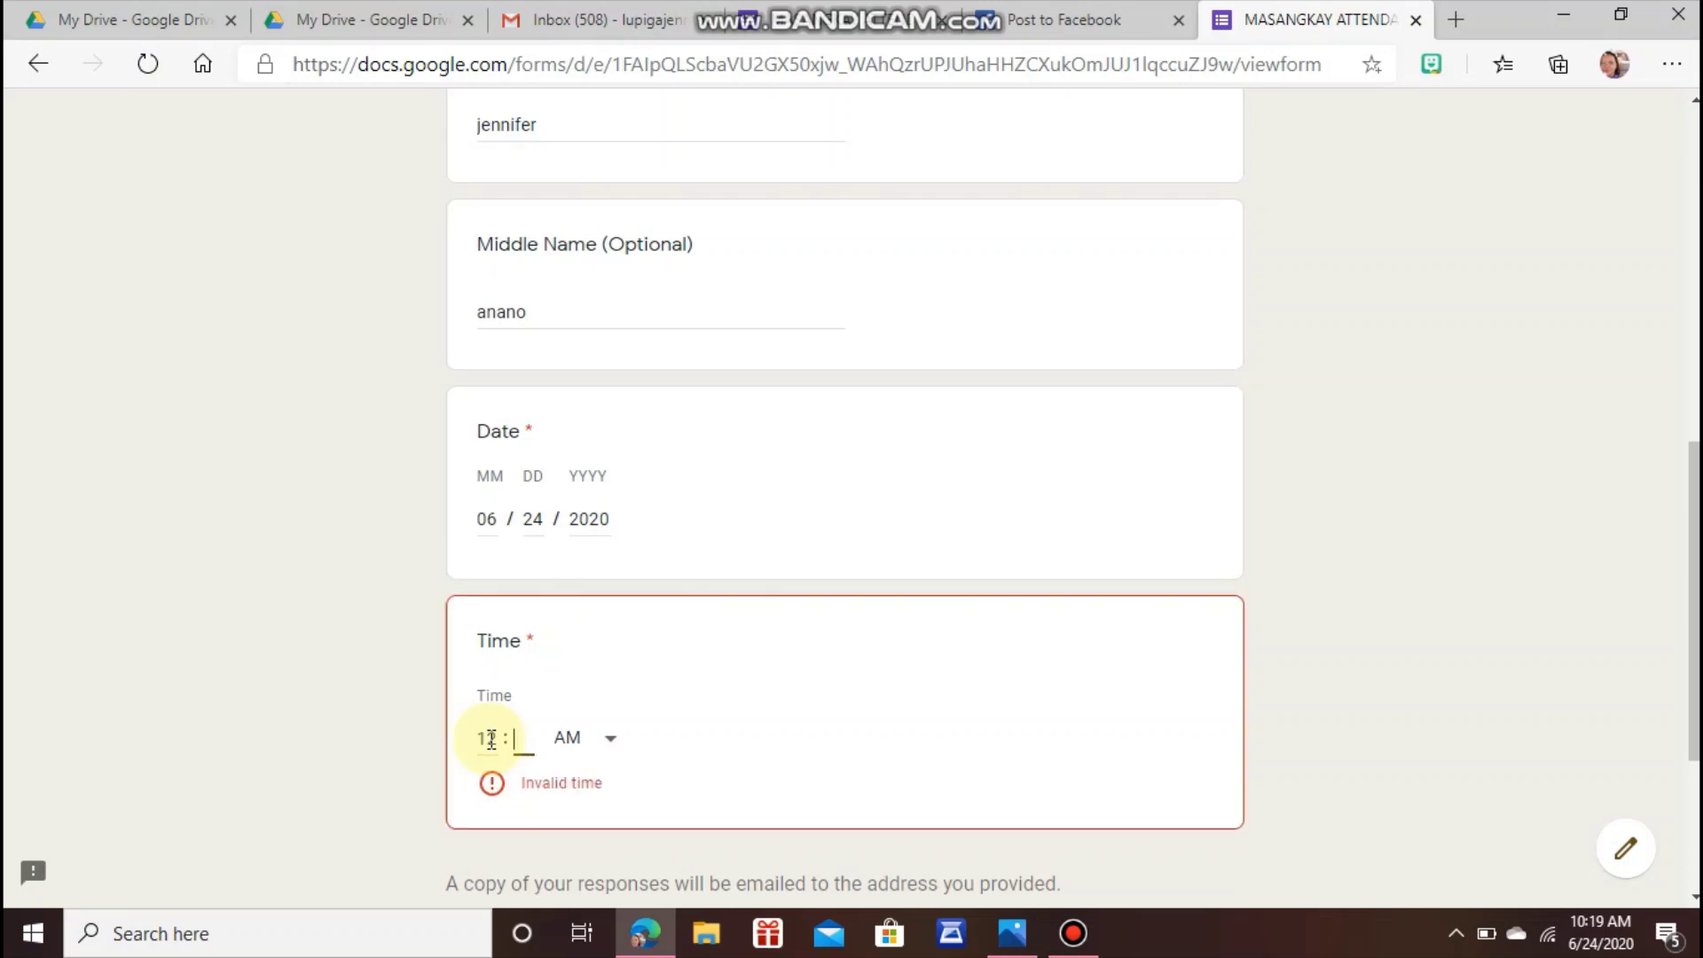
text(30)
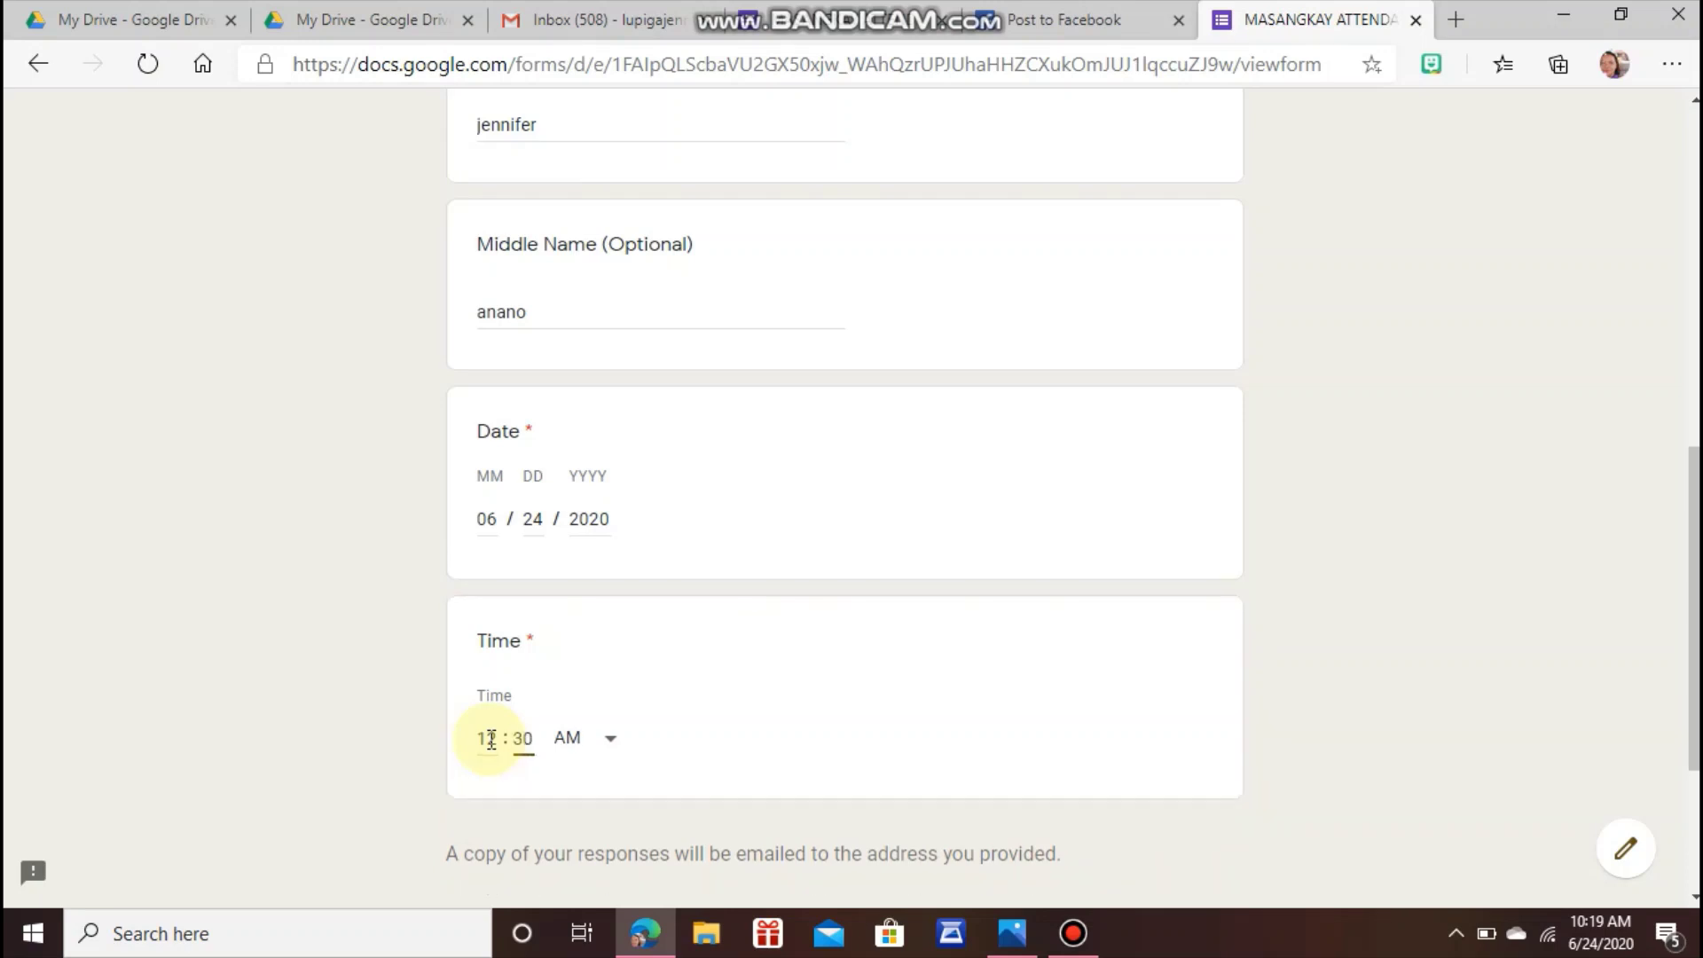
Set the time to PM and submit the attendance form.
click(611, 740)
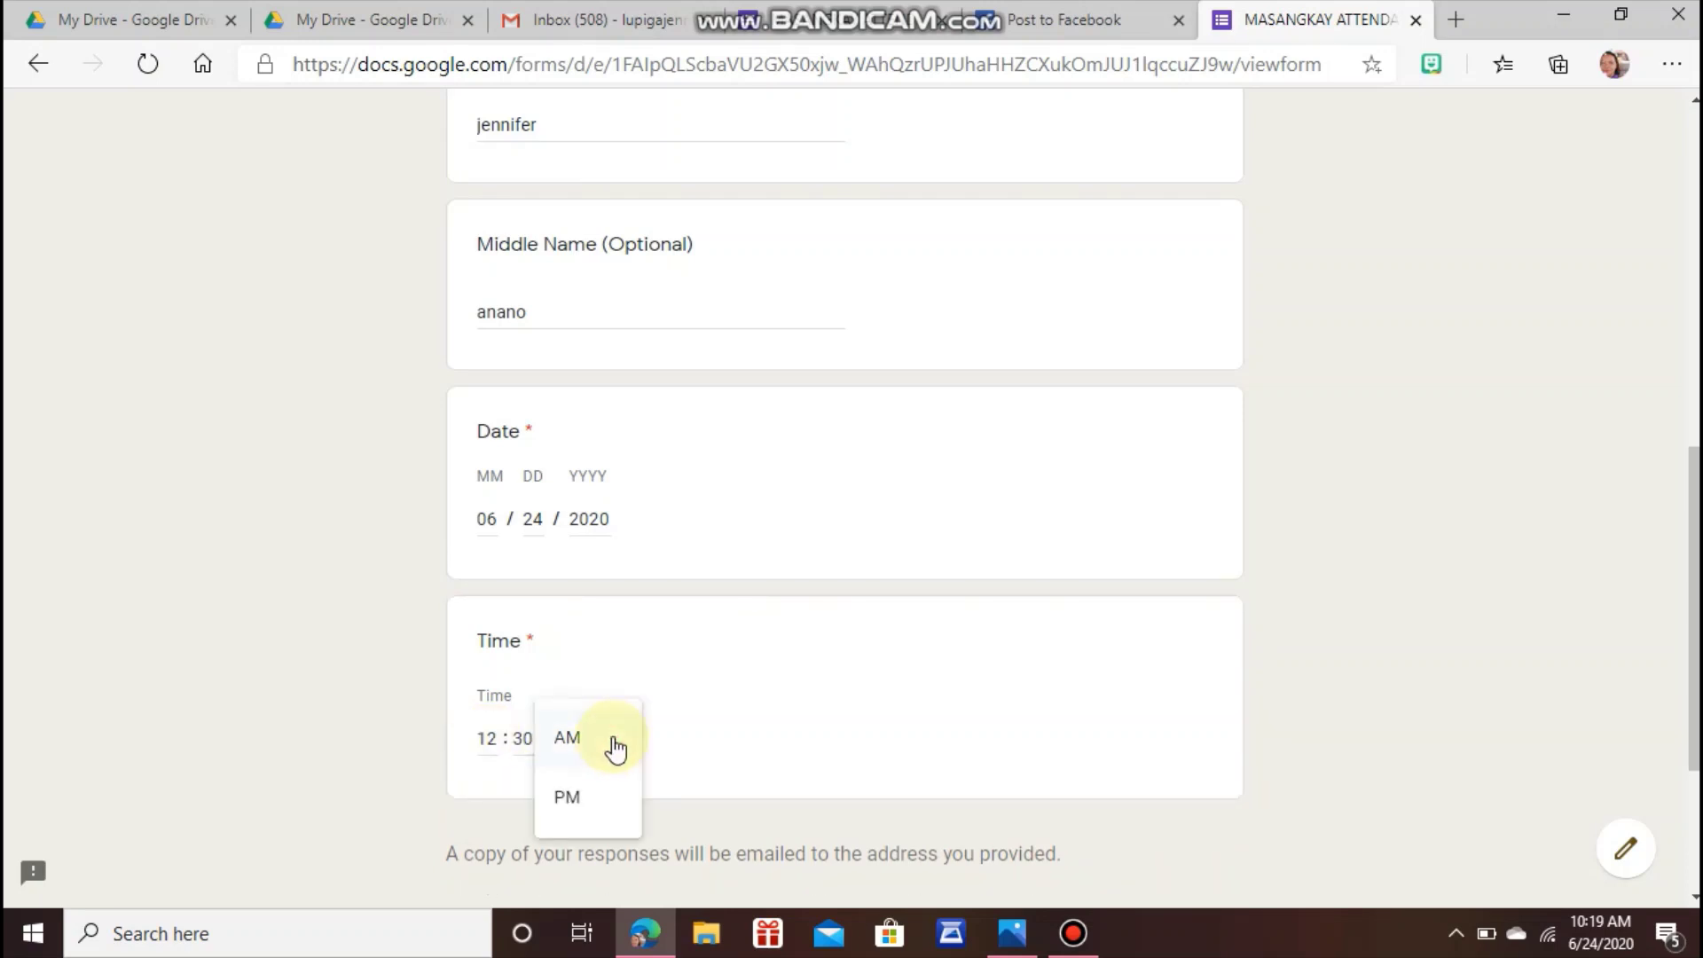
click(577, 801)
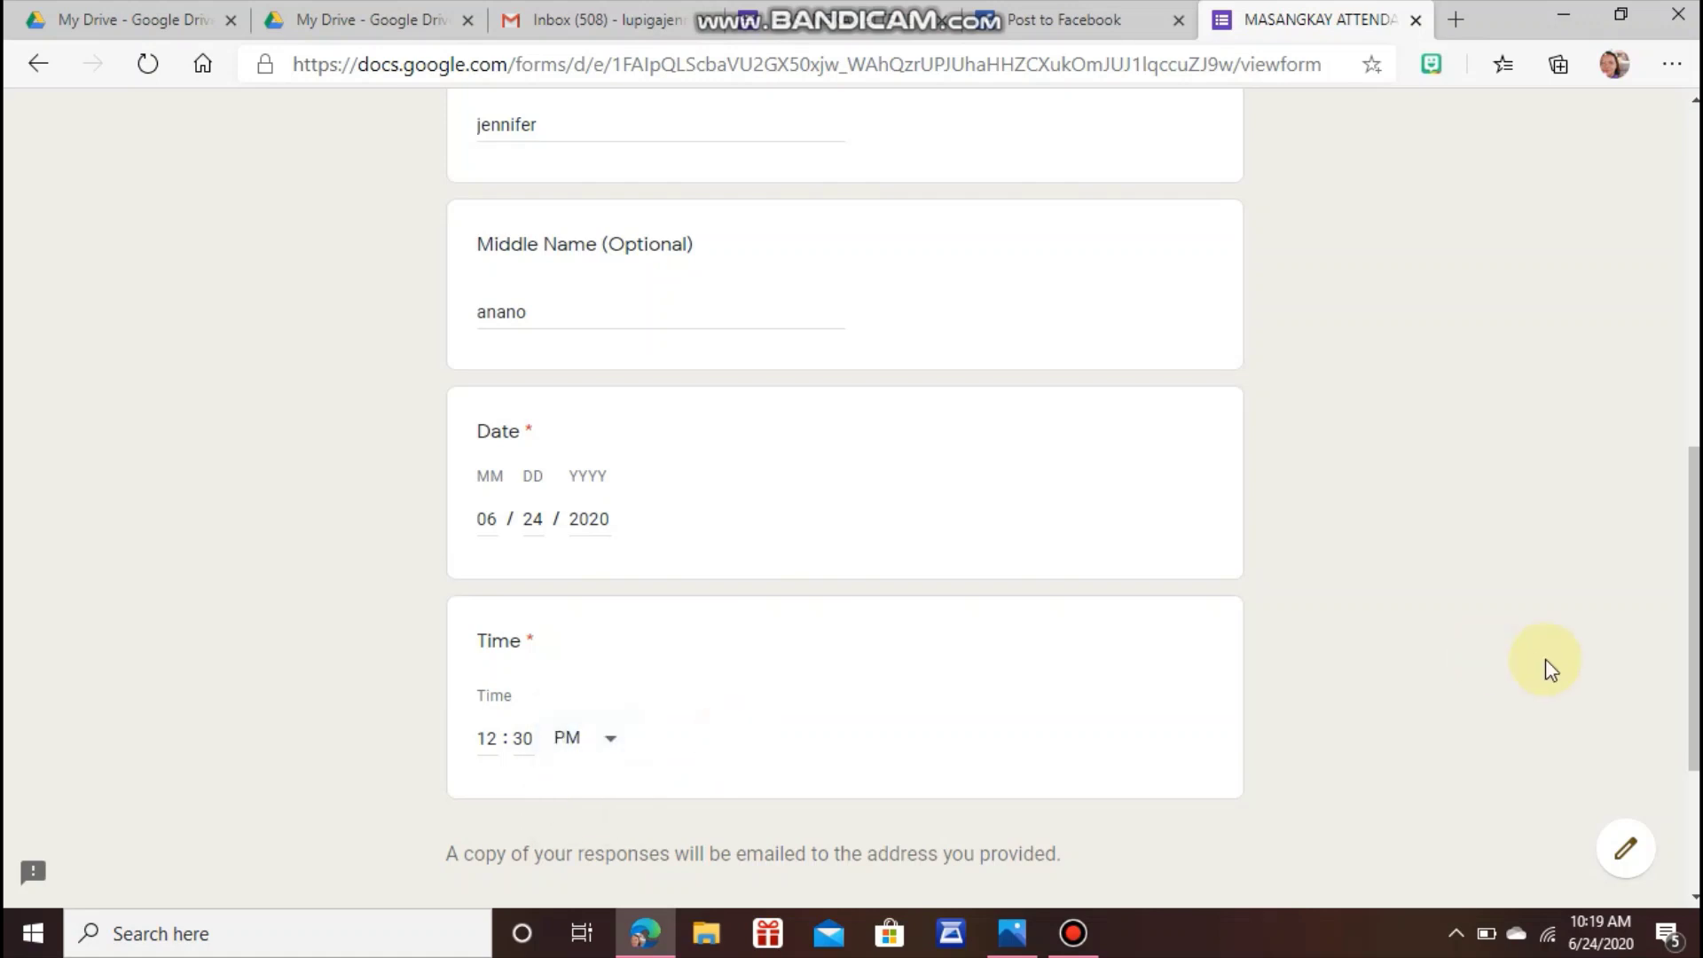
scroll(1676, 603, down, 3)
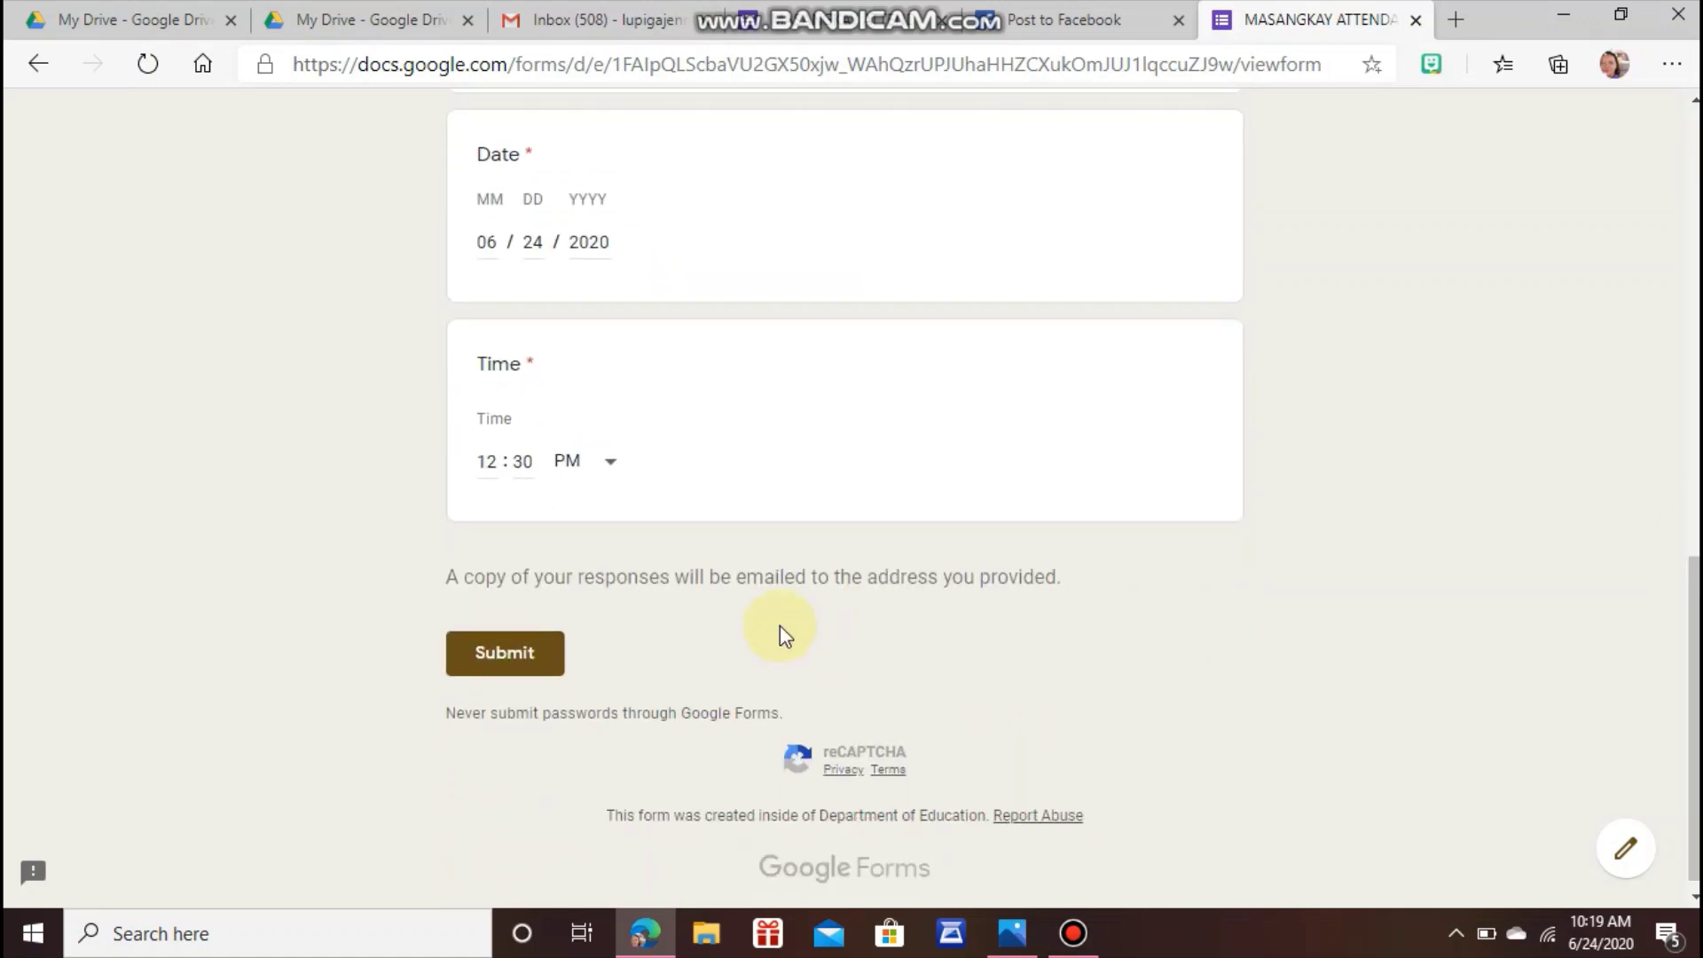
click(533, 670)
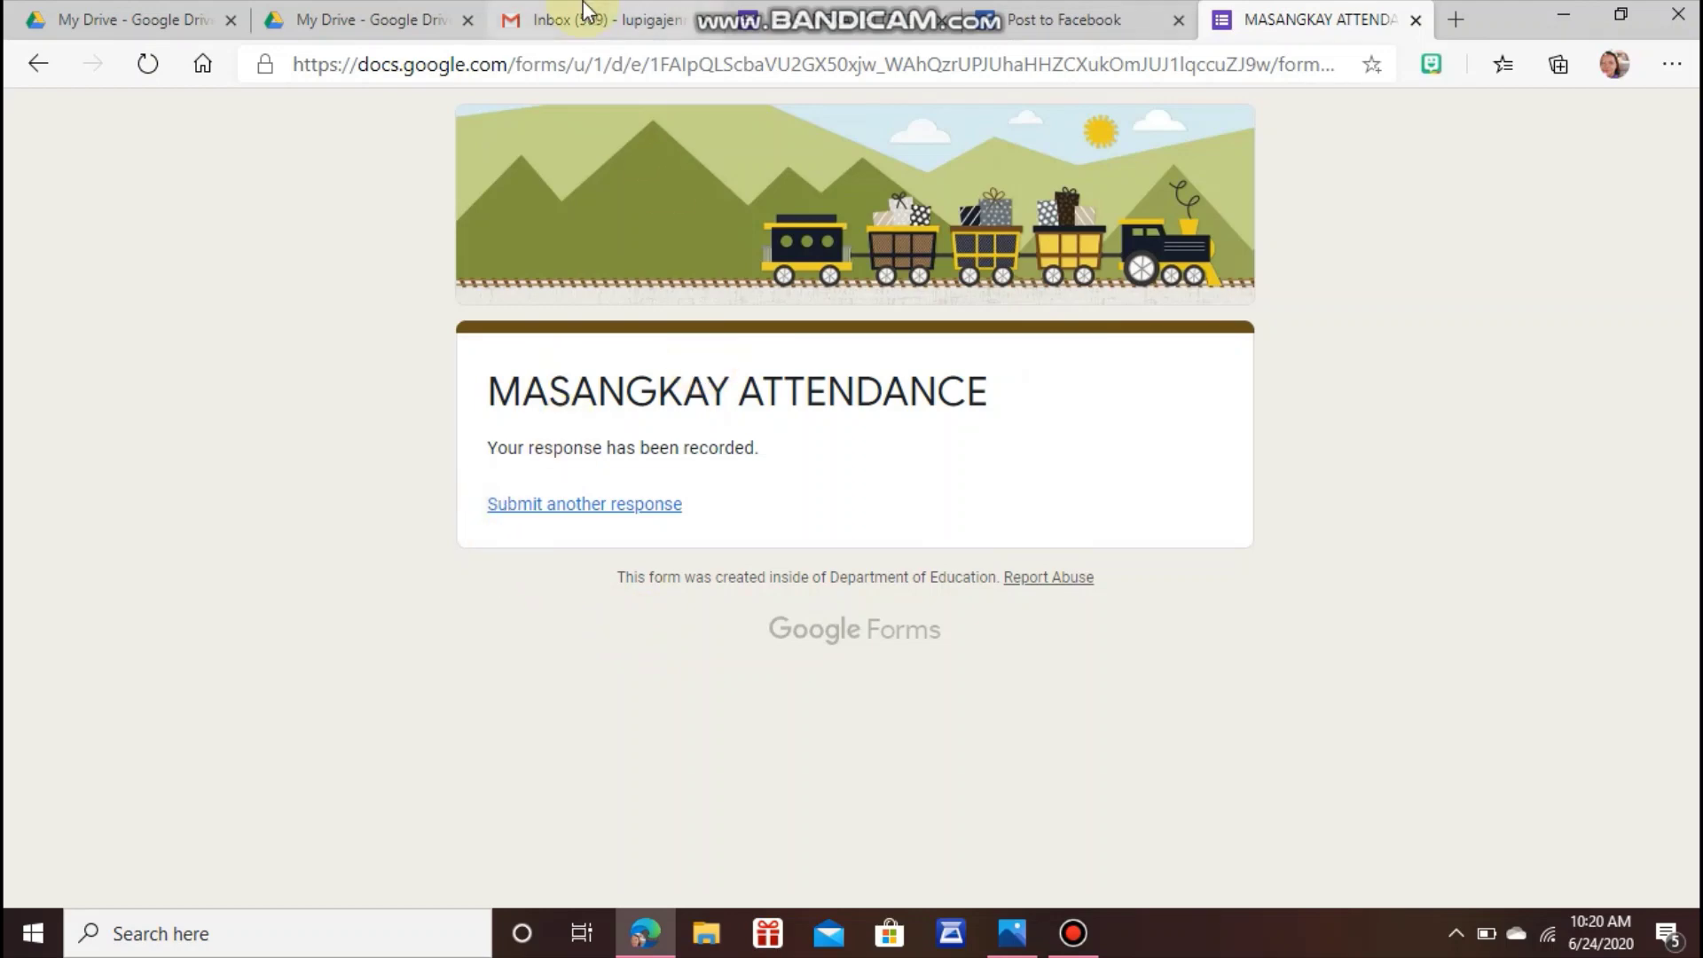
Switch to the Gmail inbox tab holding the MASANGKAY ATTENDANCE receipt.
click(538, 25)
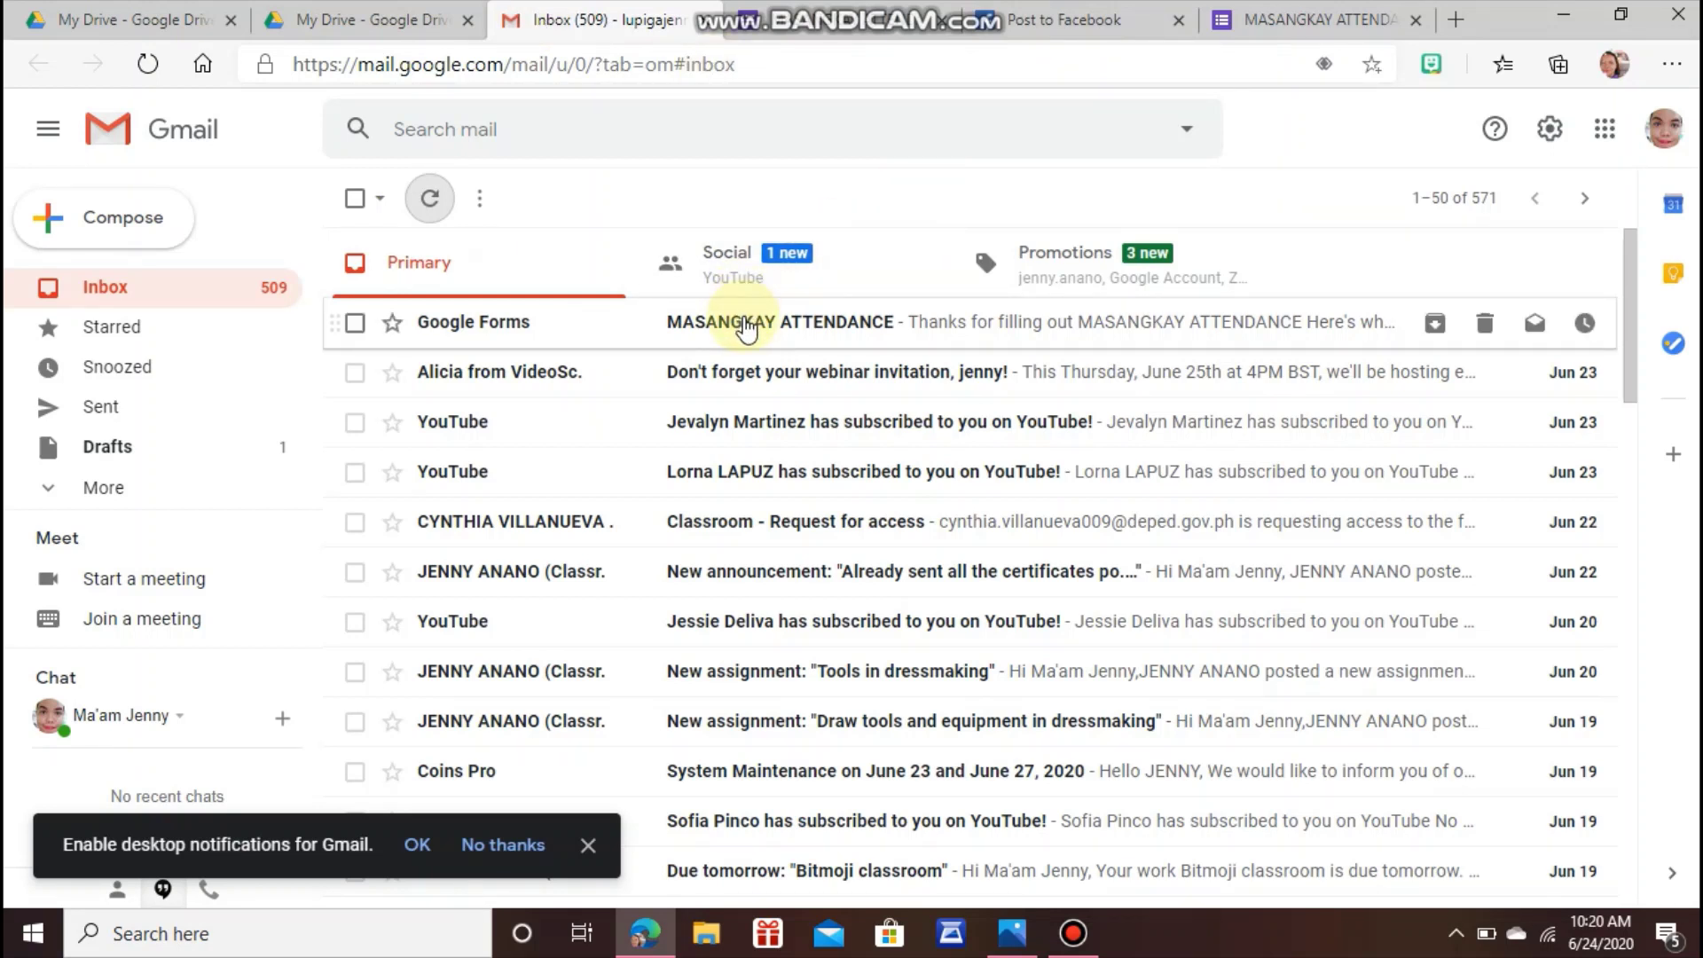
Open the MASANGKAY ATTENDANCE receipt email and scroll through the submitted answers.
click(744, 324)
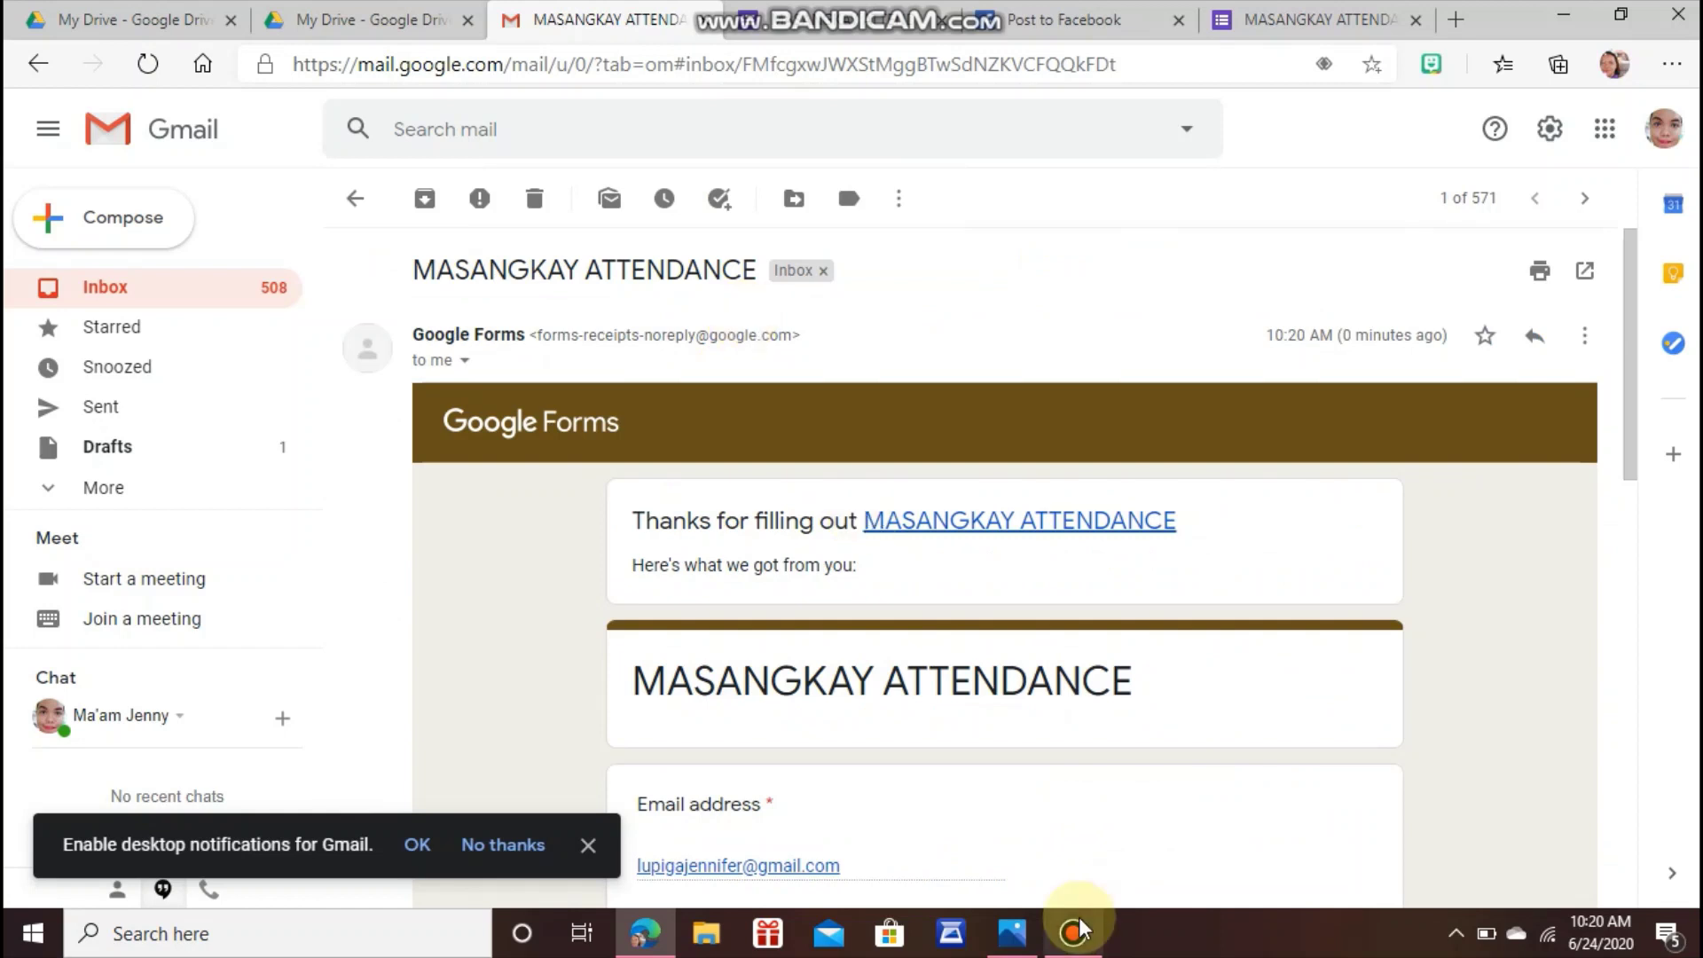
drag(1636, 373, 1605, 335)
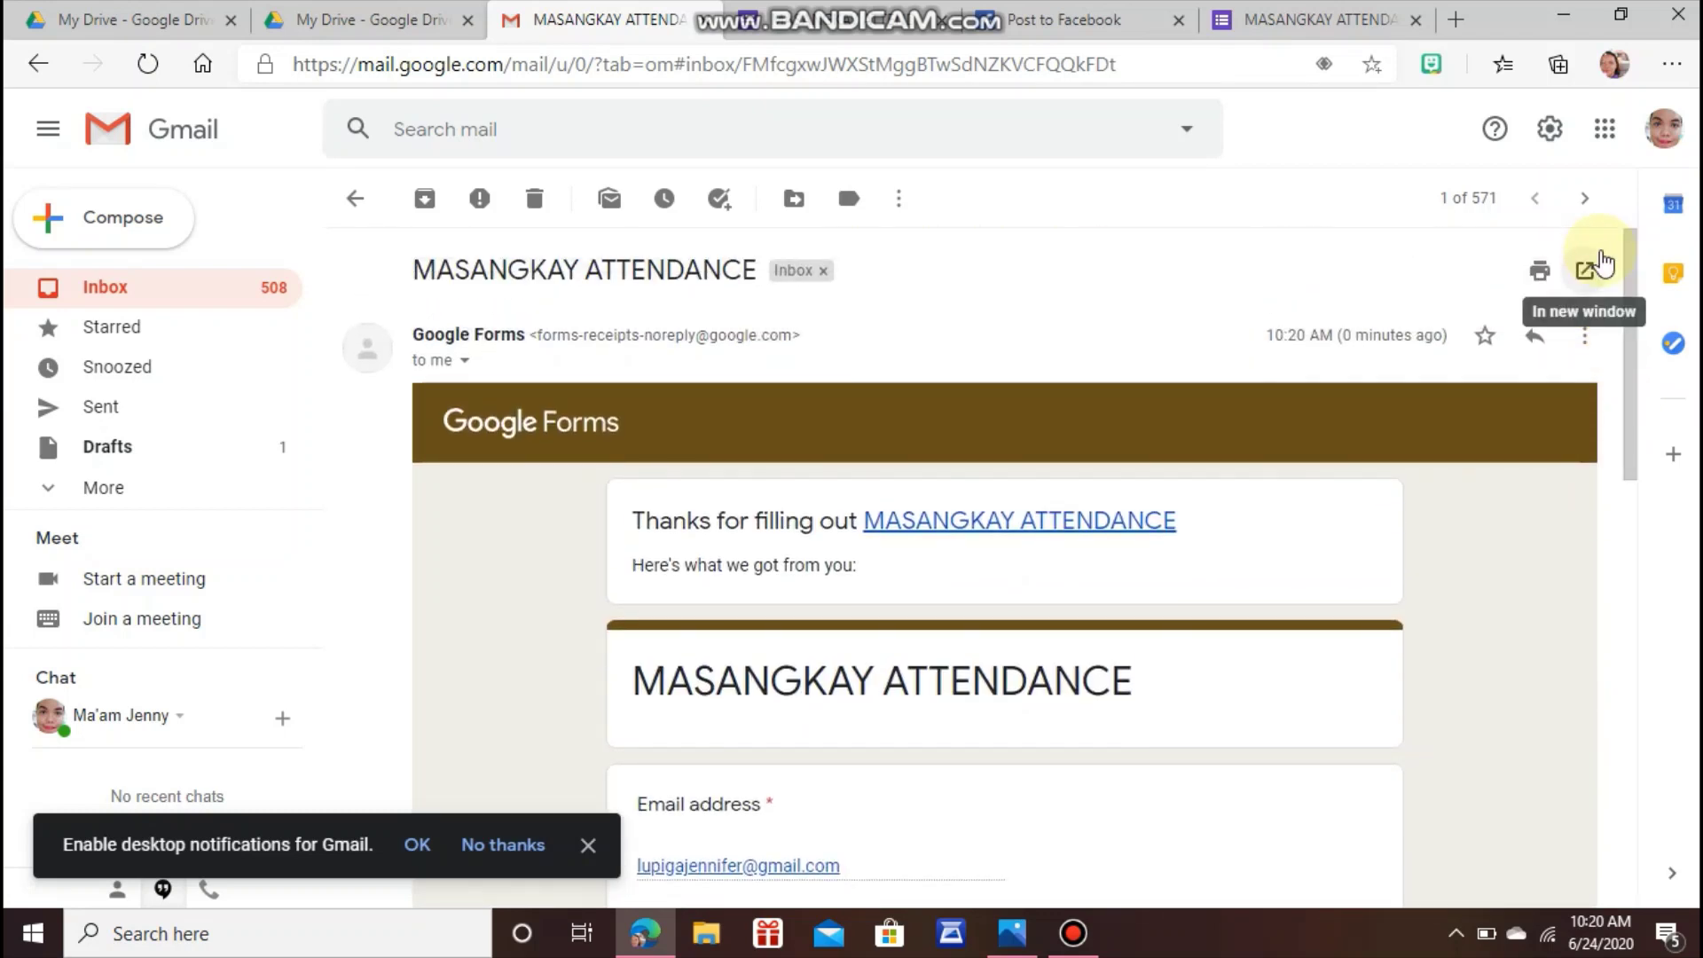
Look over both My Drive tabs, then return to the response-recorded page.
click(342, 25)
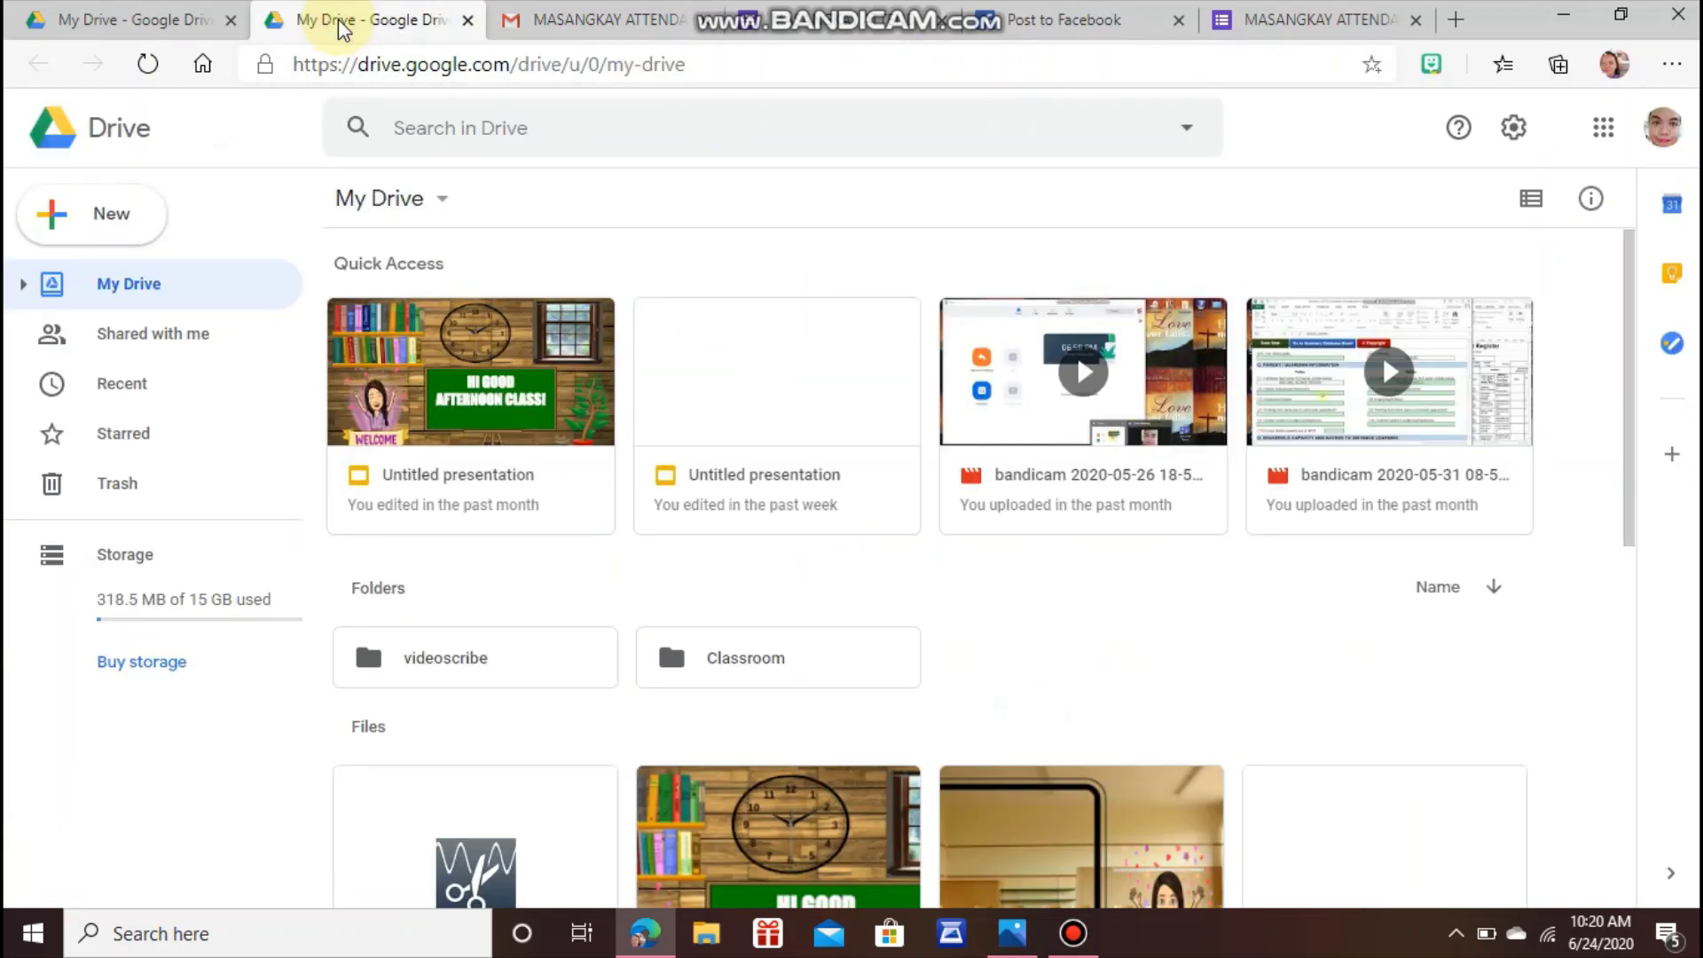
click(162, 19)
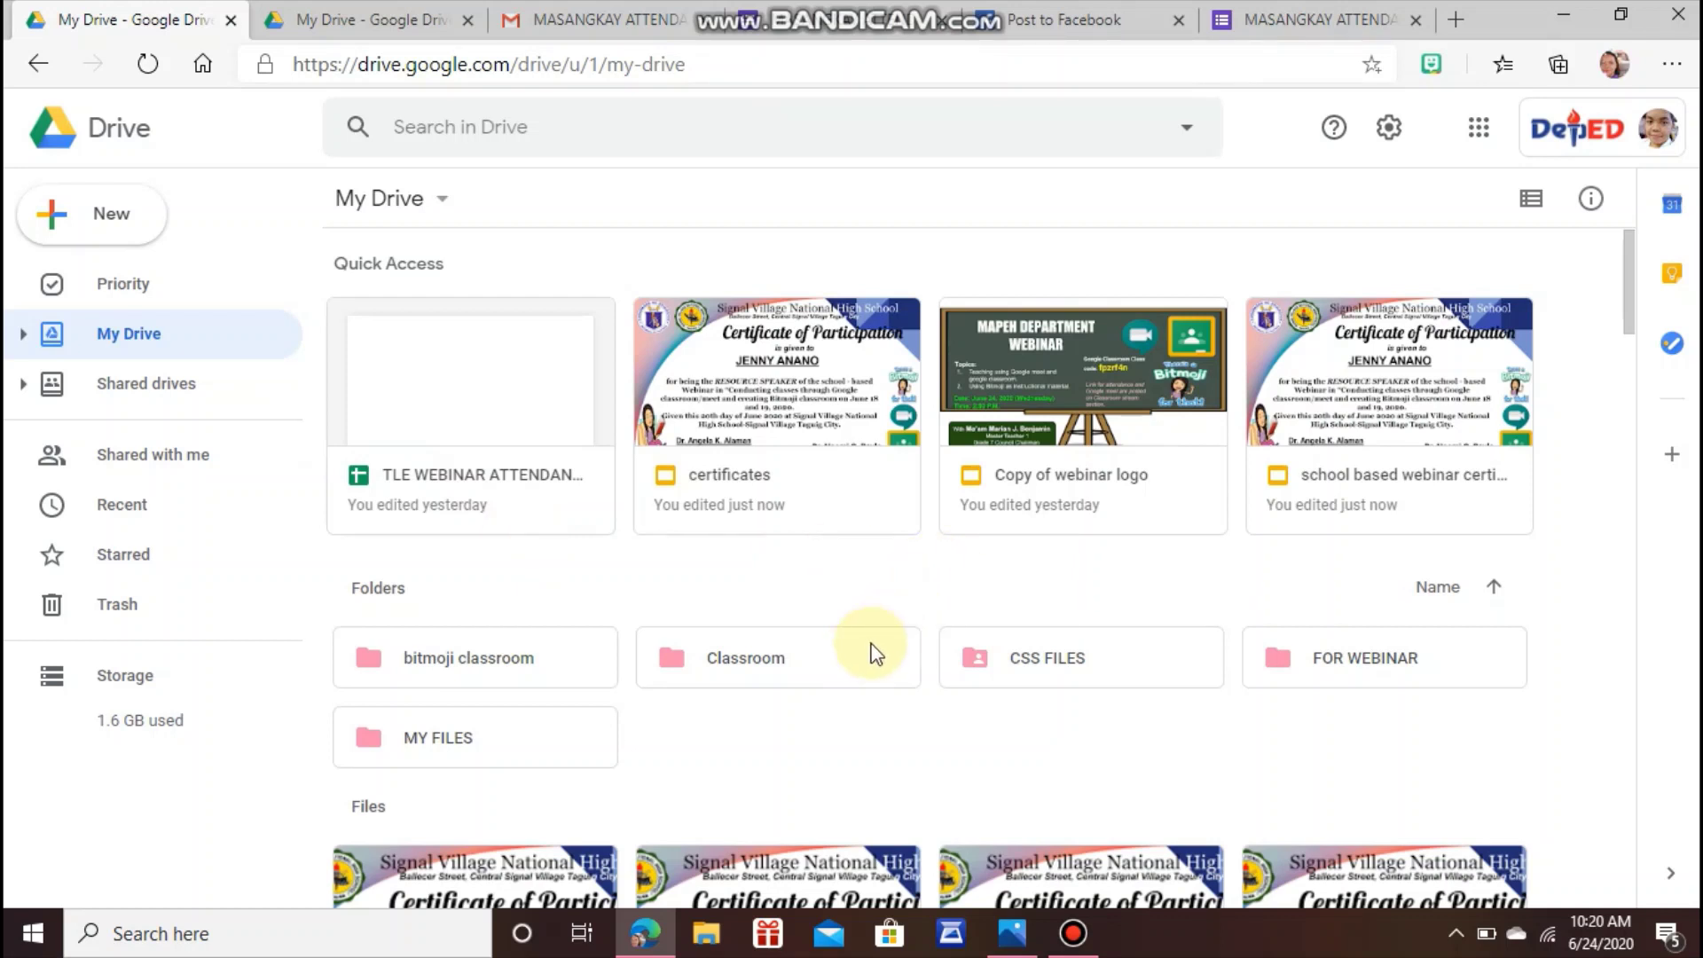
click(1329, 19)
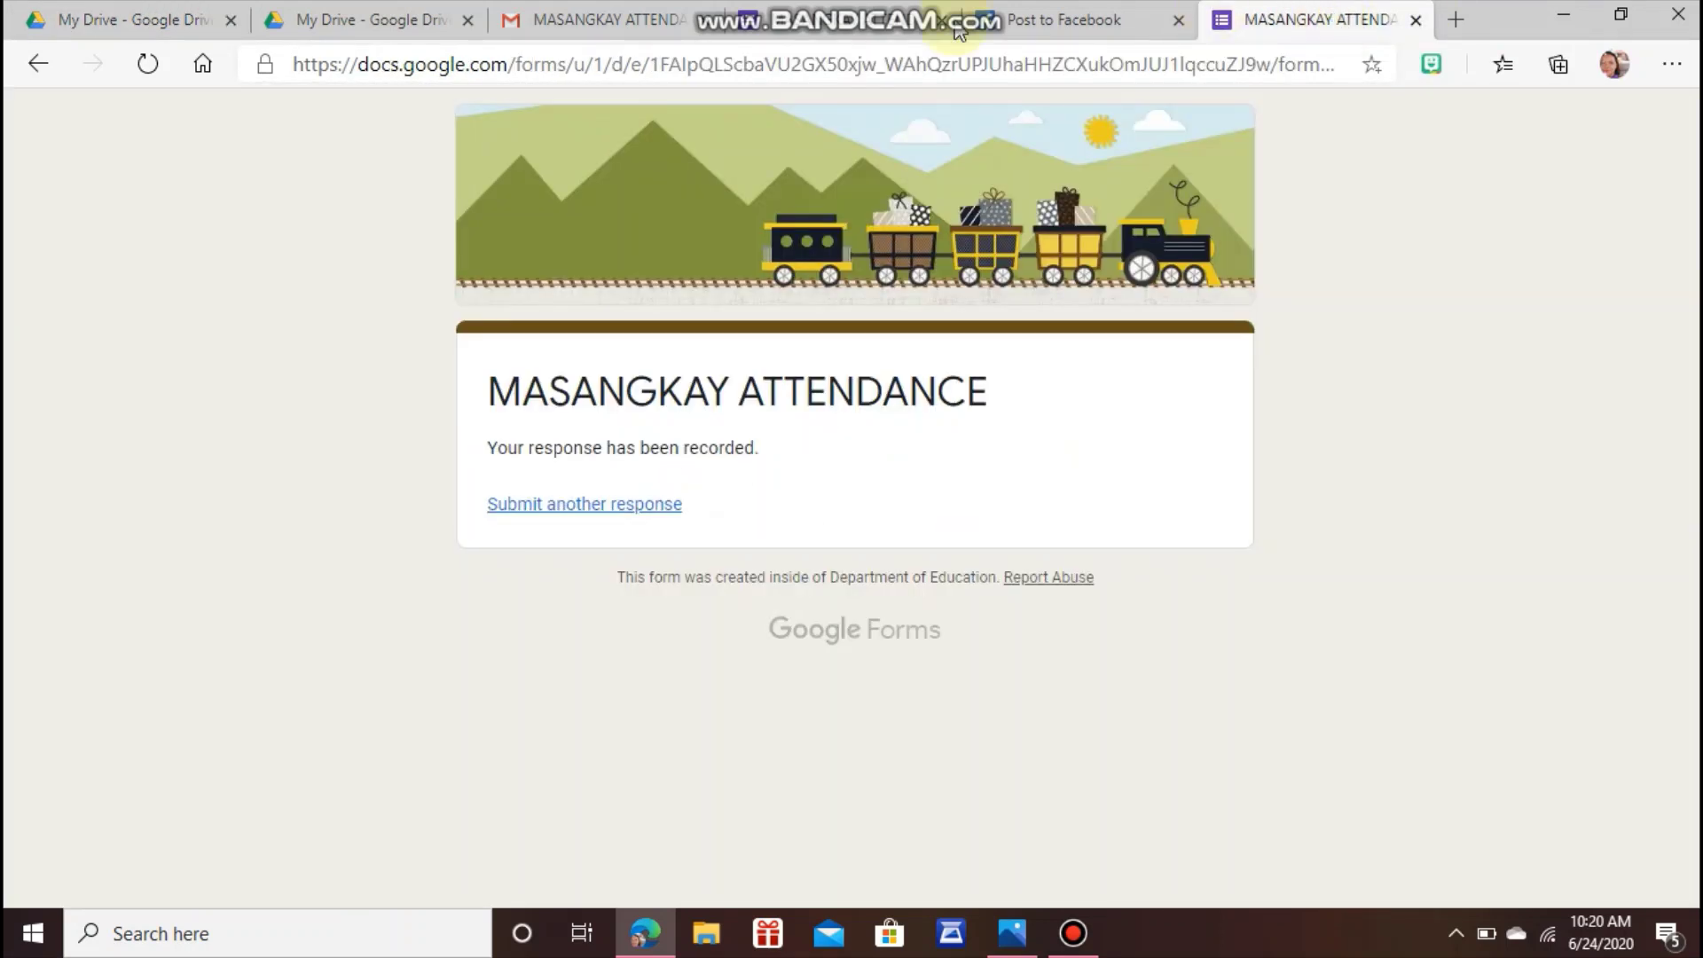
Close the Send form dialog in the editor and review the Responses summary's 1 response.
click(865, 27)
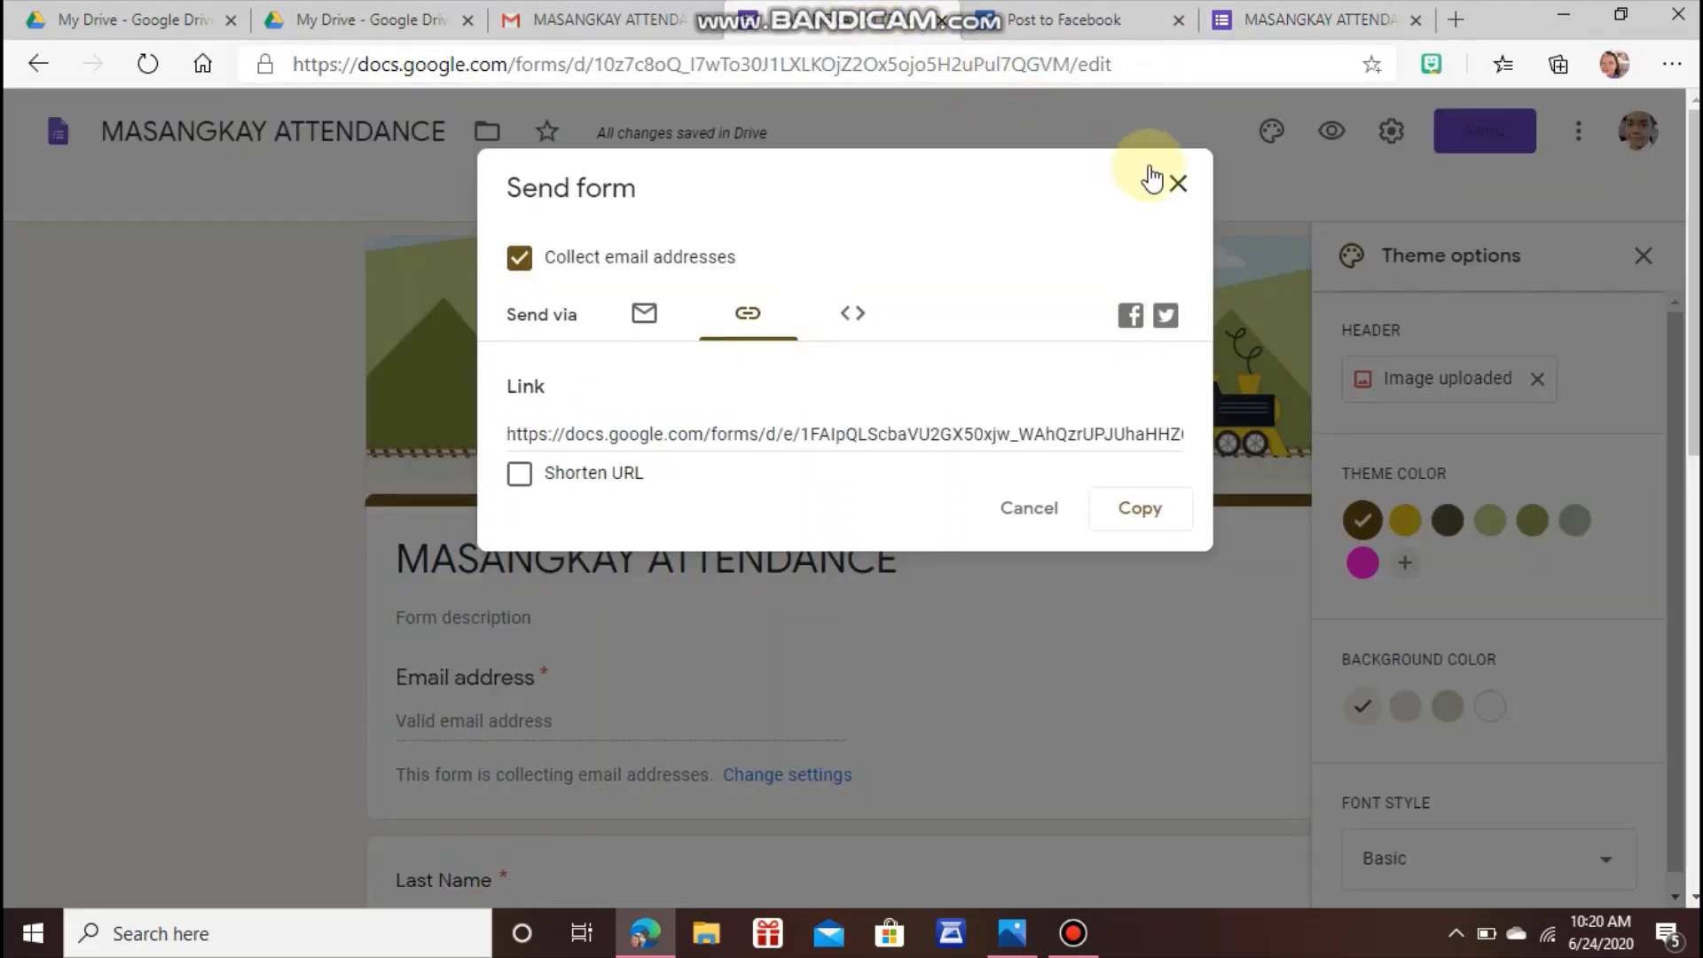
click(1174, 184)
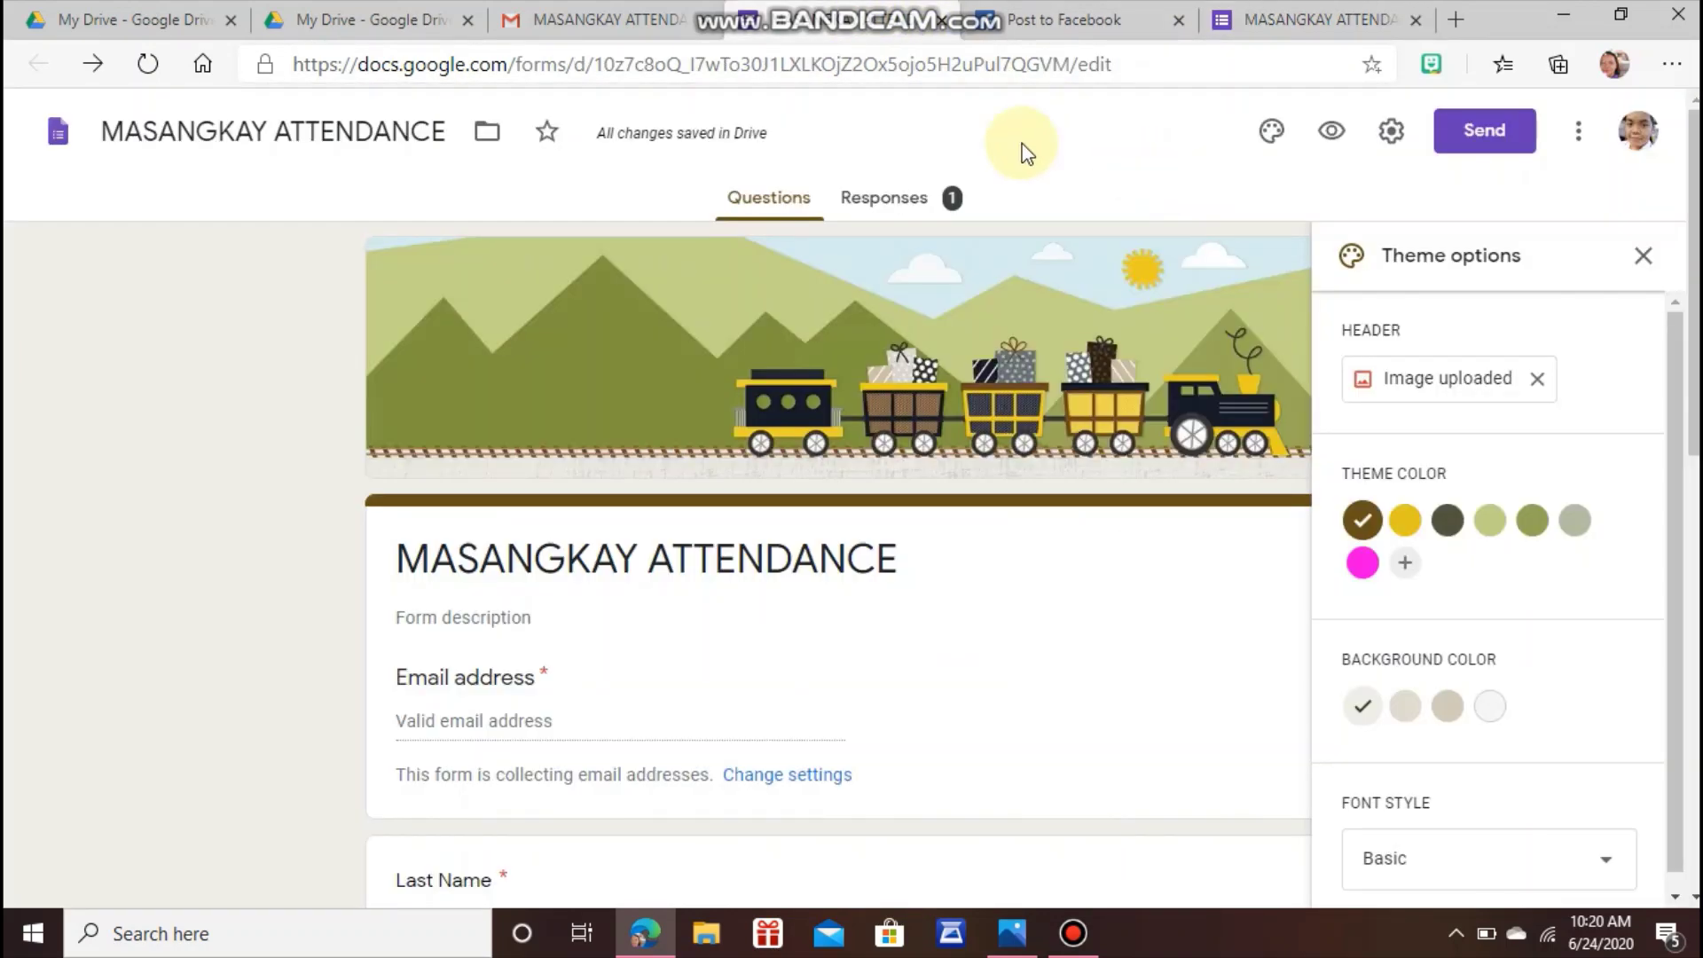
click(889, 213)
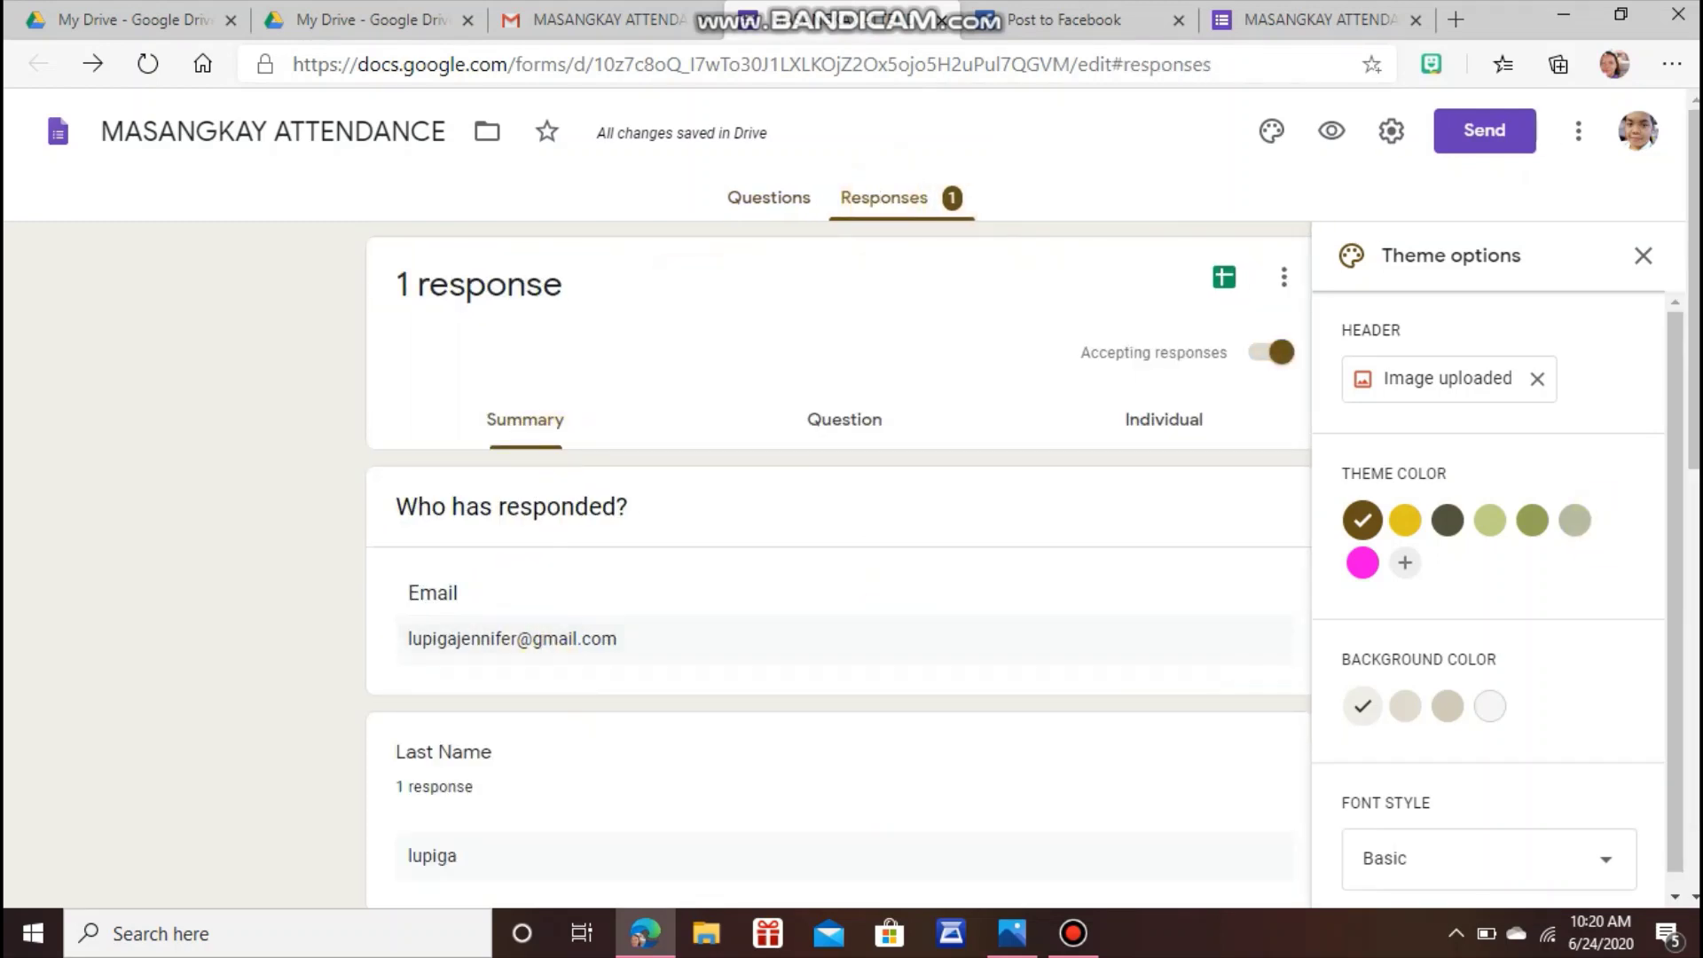
scroll(555, 685, down, 2)
scroll(673, 322, down, 2)
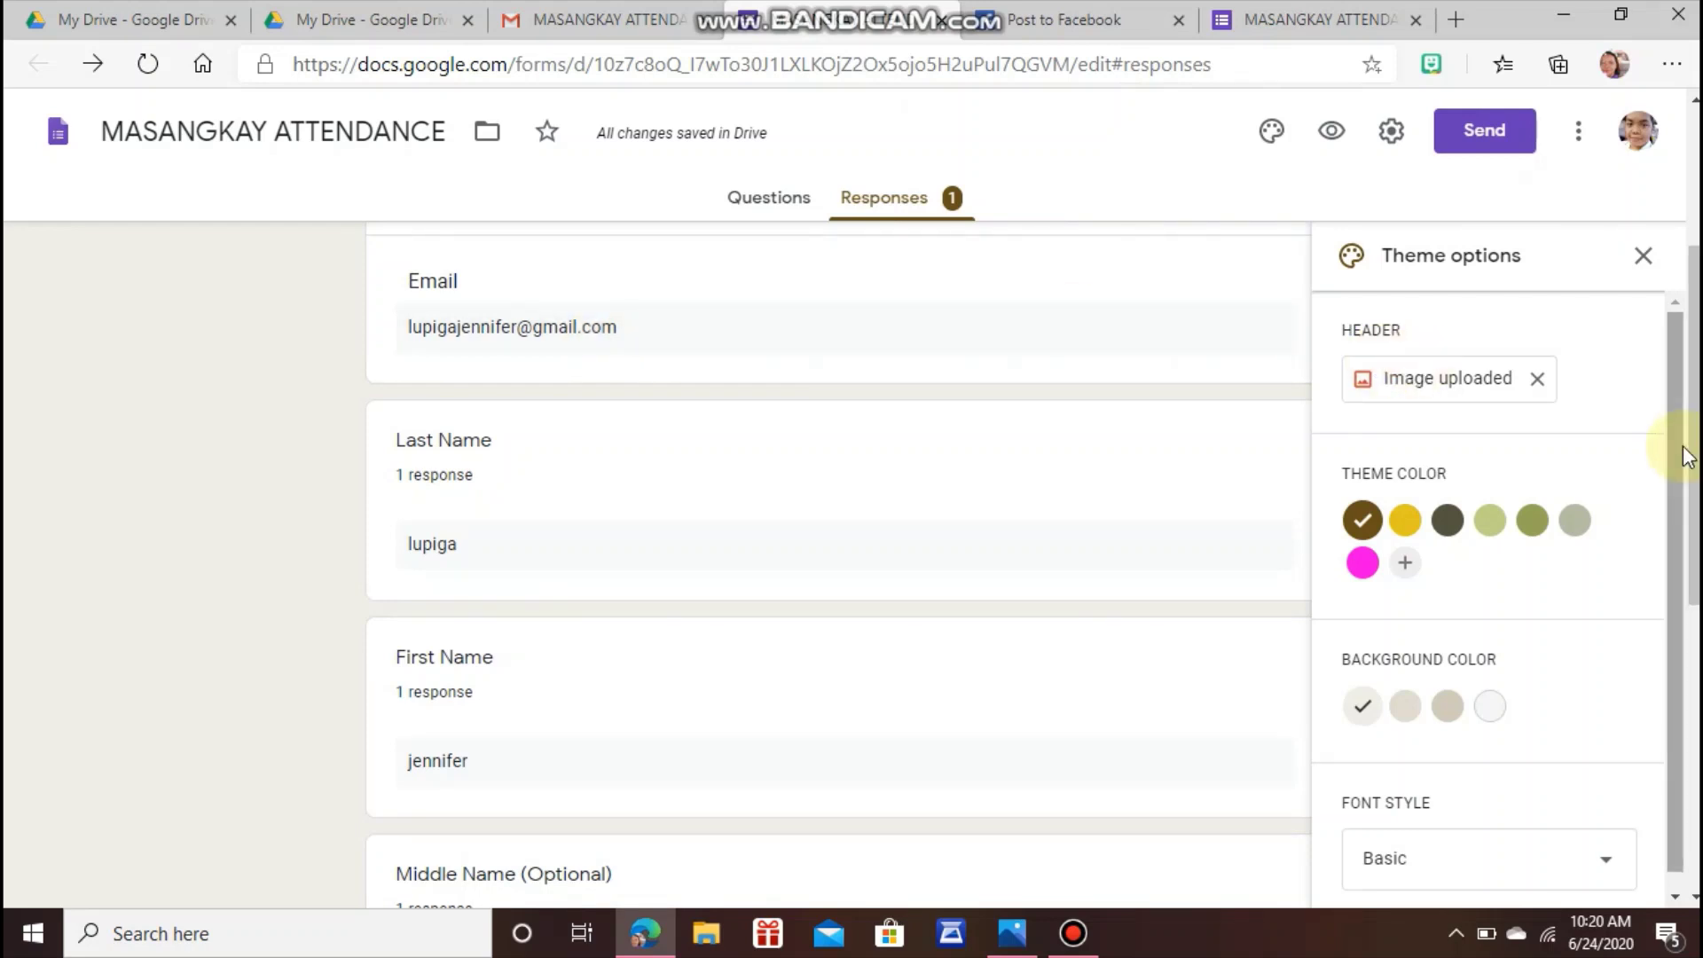
scroll(1684, 448, up, 3)
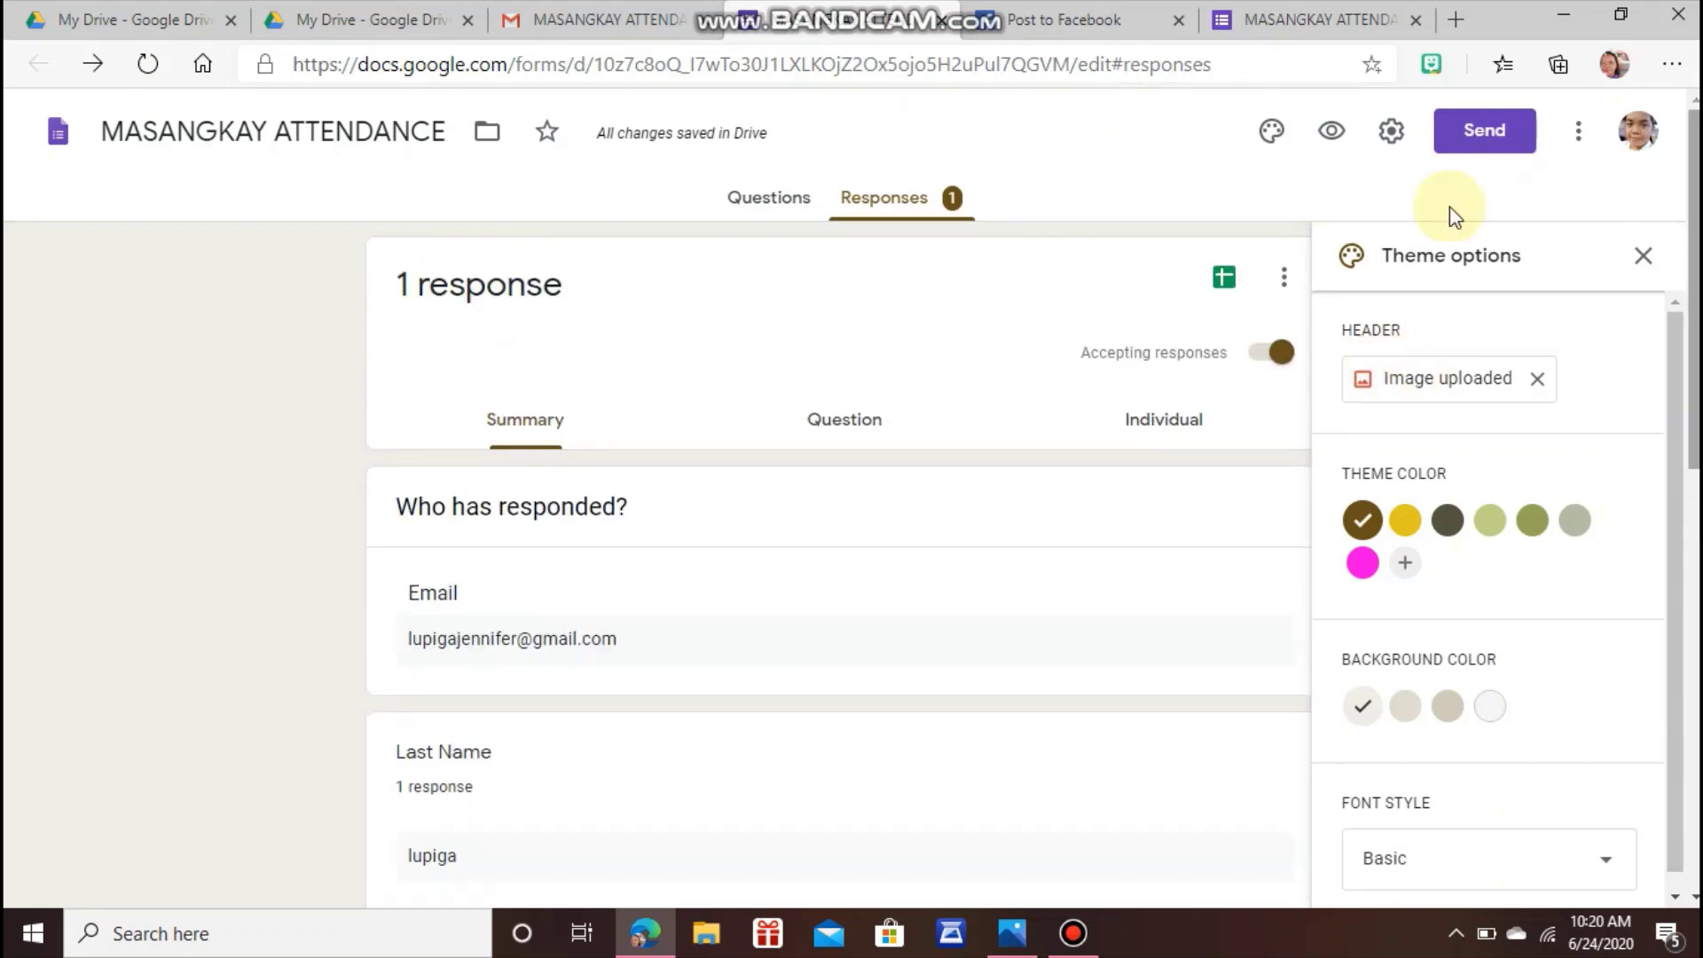
Link the responses to a newly created spreadsheet, MASANGKAY ATTENDANCE (Responses).
click(1224, 280)
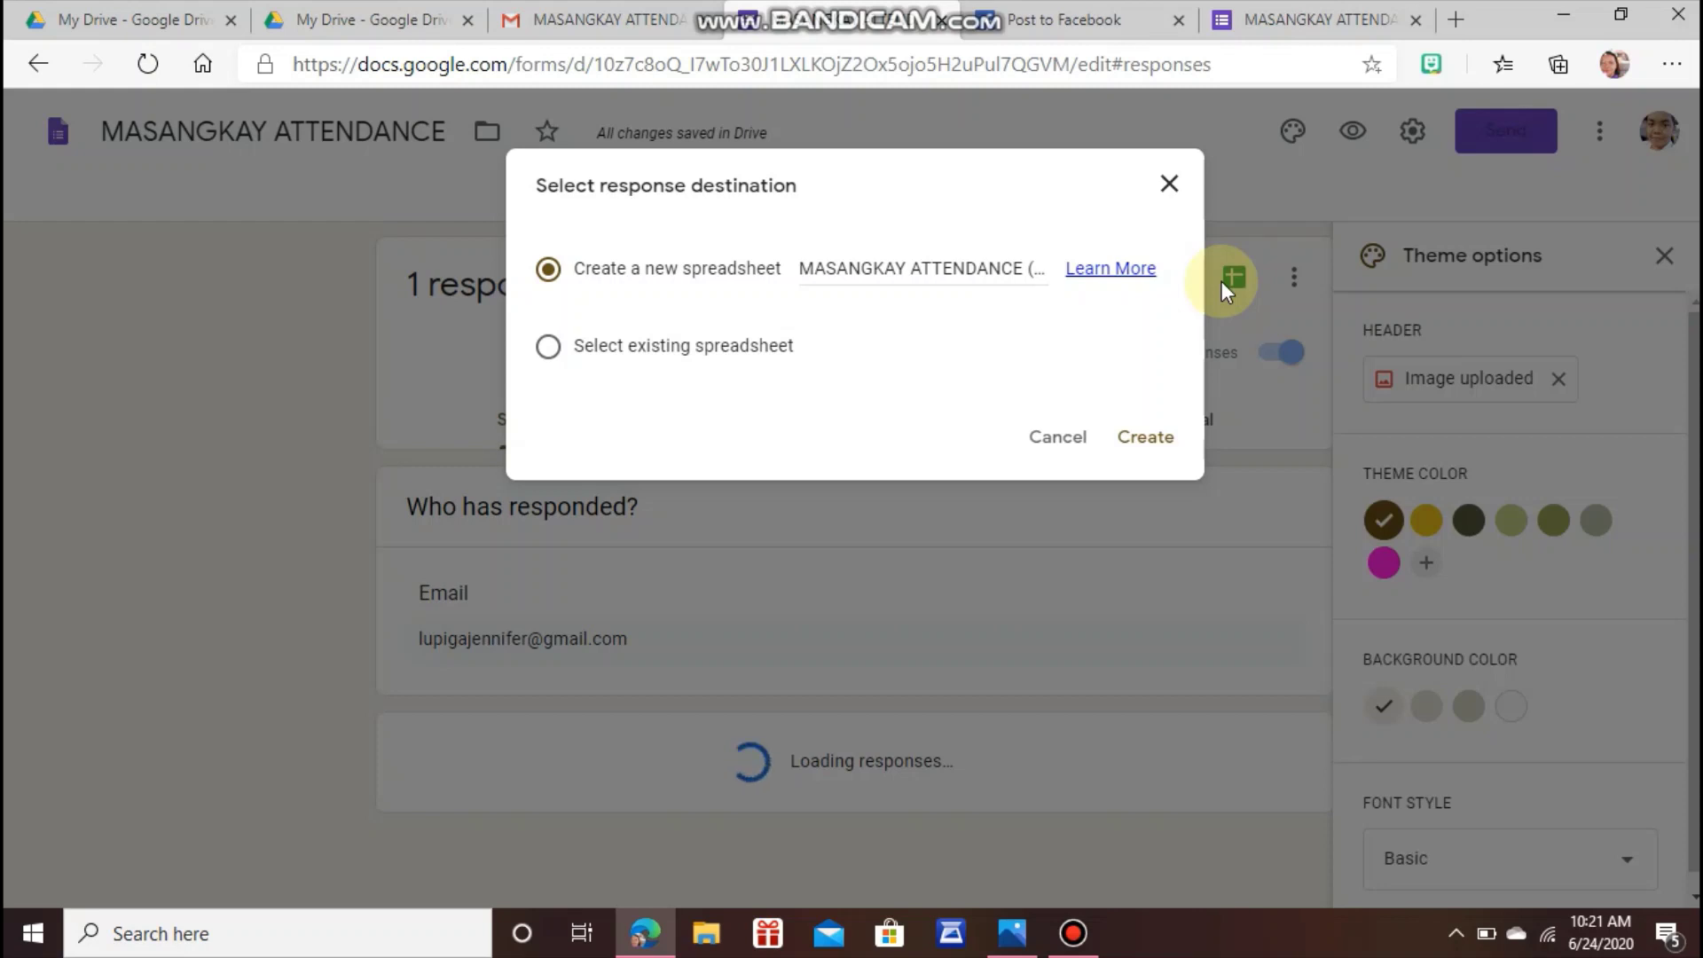
click(1148, 452)
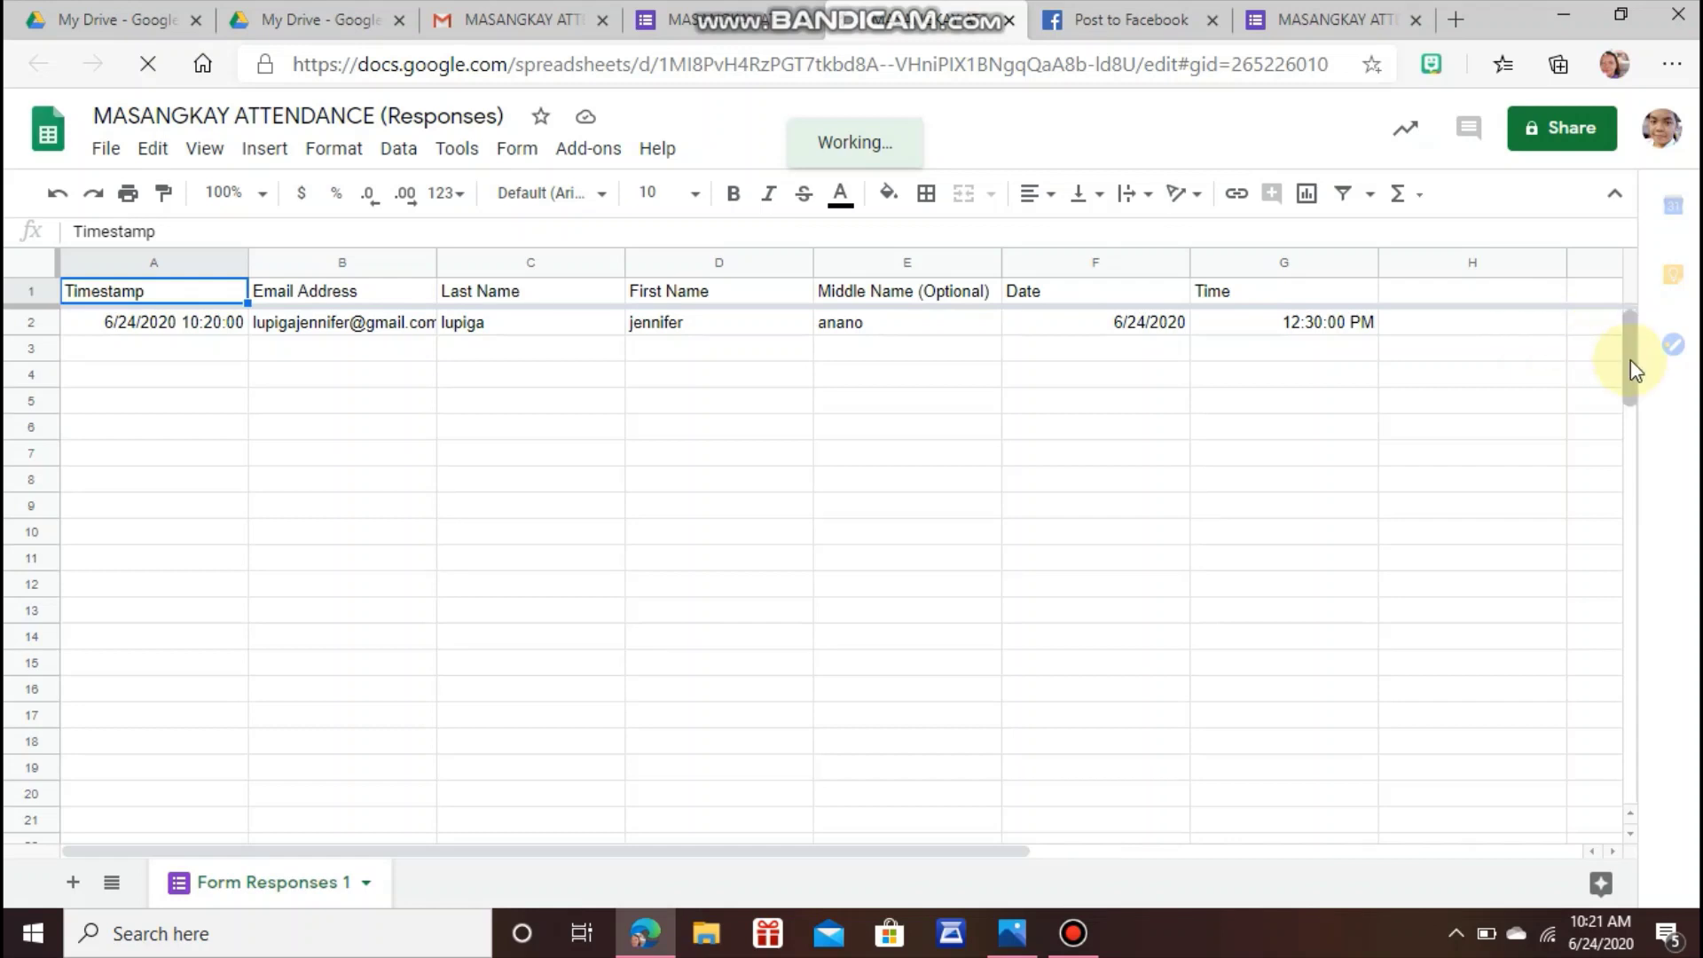
Replace '(Responses)' in the spreadsheet title with 'June 24', giving 'MASANGKAY ATTENDANCE June 24'.
drag(1636, 371, 1626, 328)
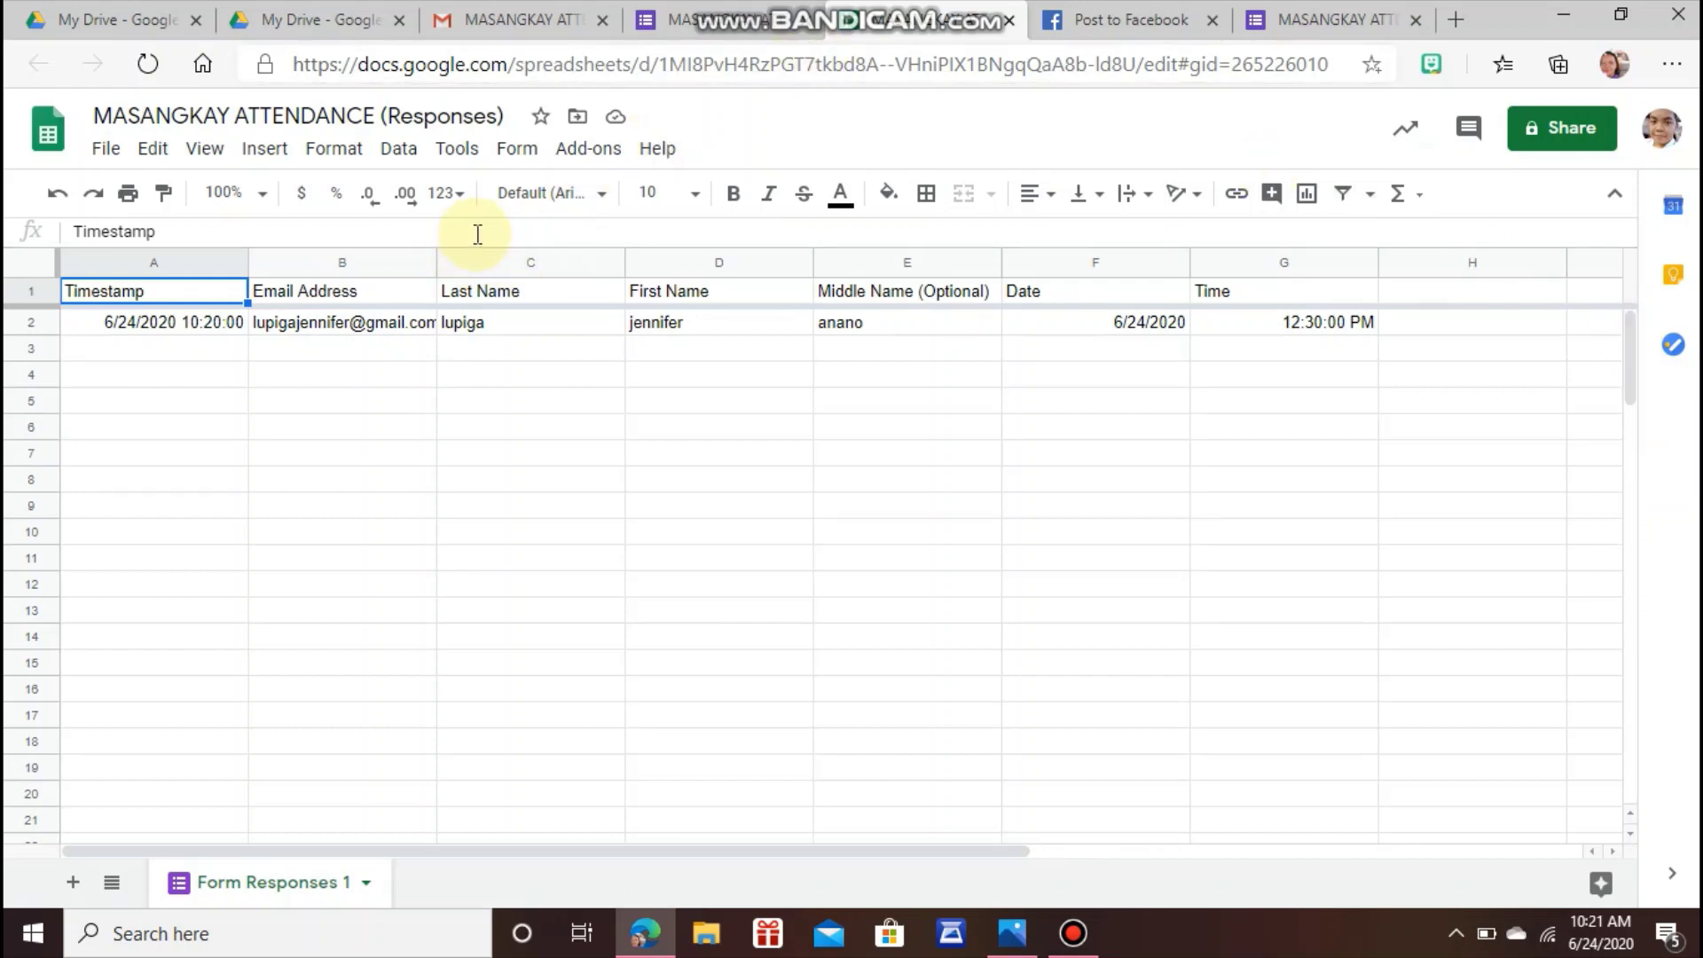
click(504, 115)
key(BackSpace)
key(BackSpace)
key(BackSpace)
key(BackSpace)
key(BackSpace)
key(BackSpace)
key(BackSpace)
key(BackSpace)
key(BackSpace)
key(BackSpace)
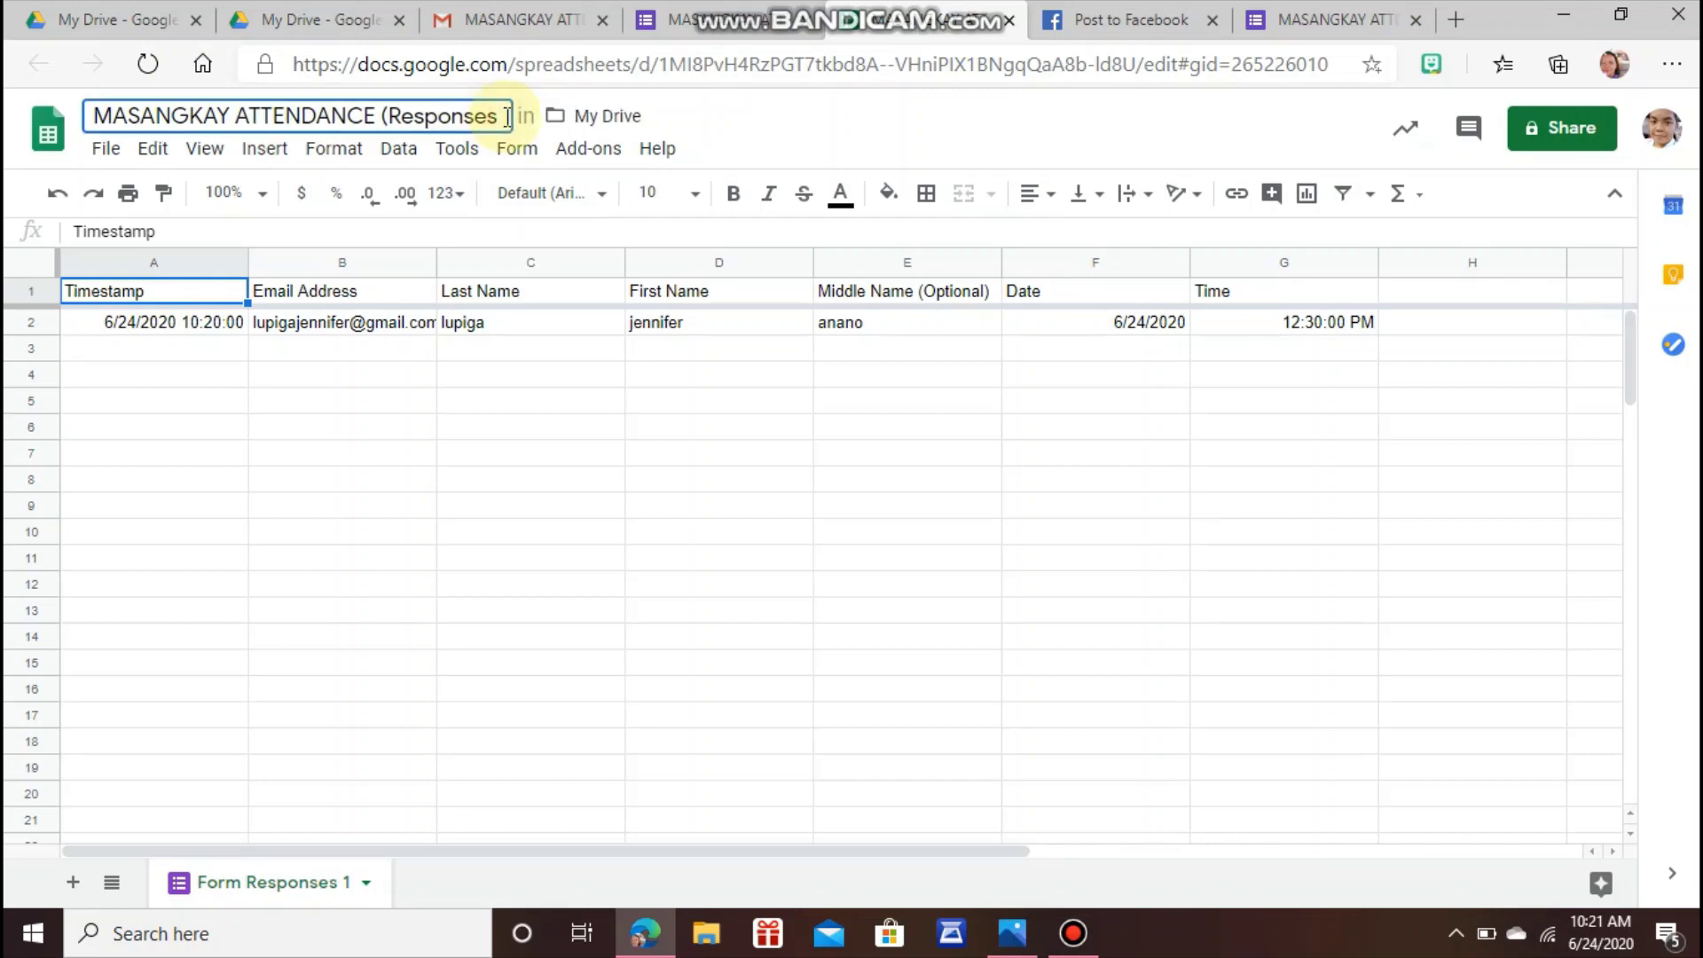
key(BackSpace)
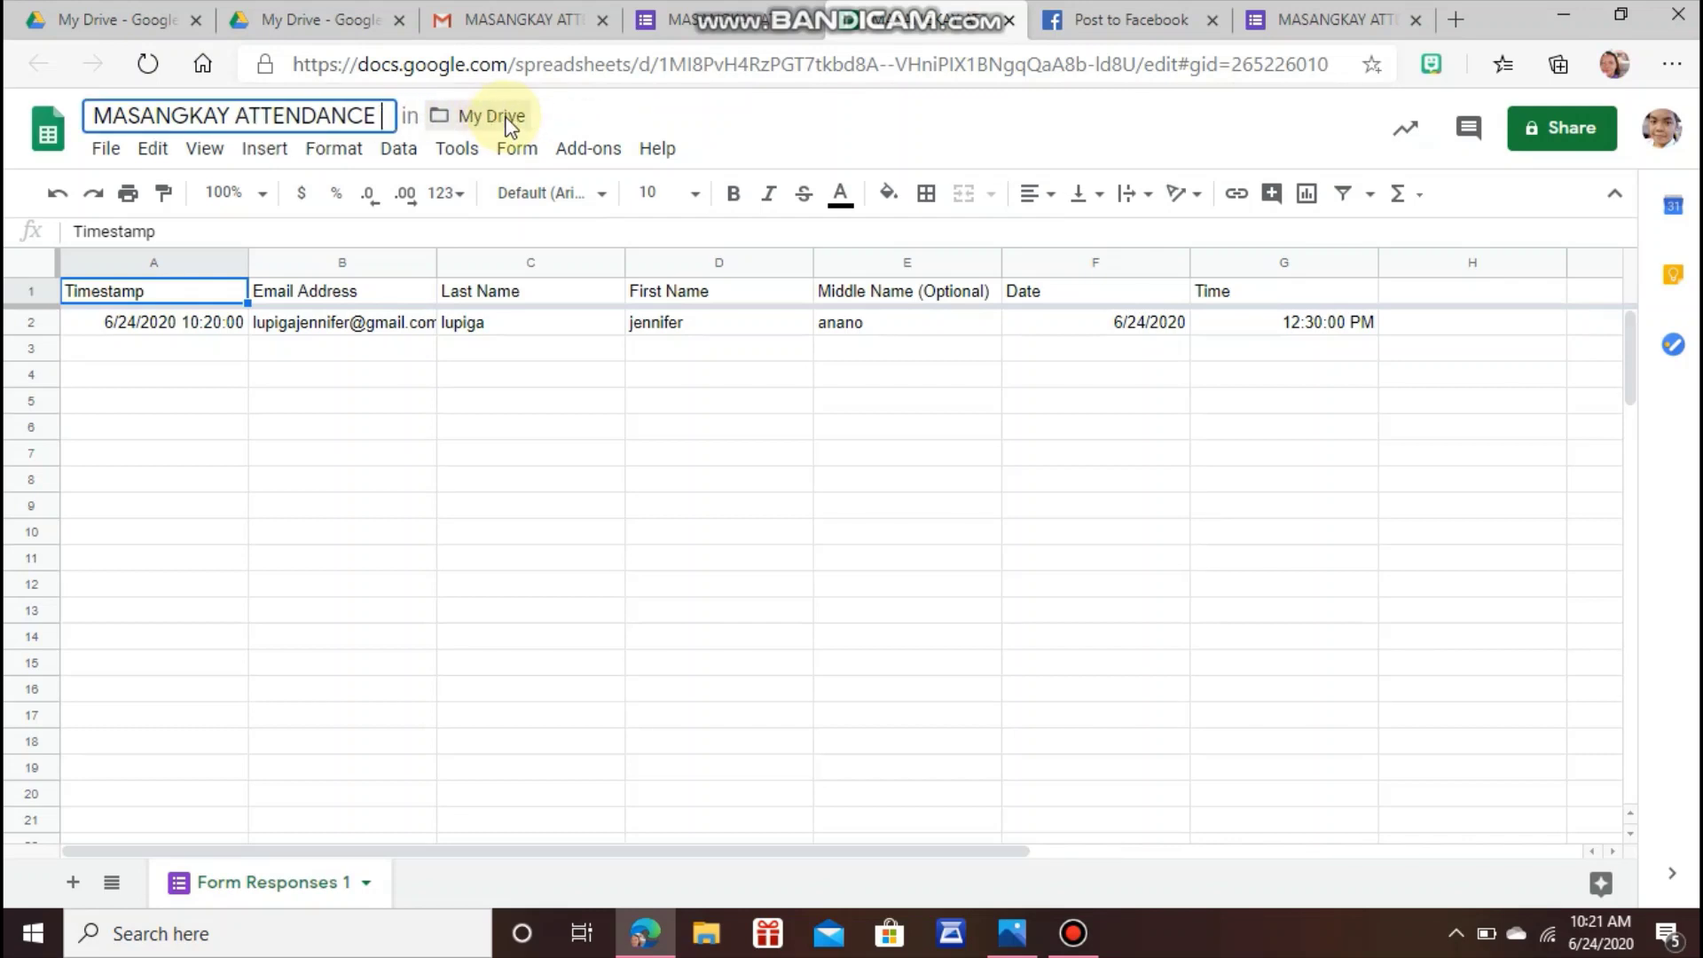
text(June)
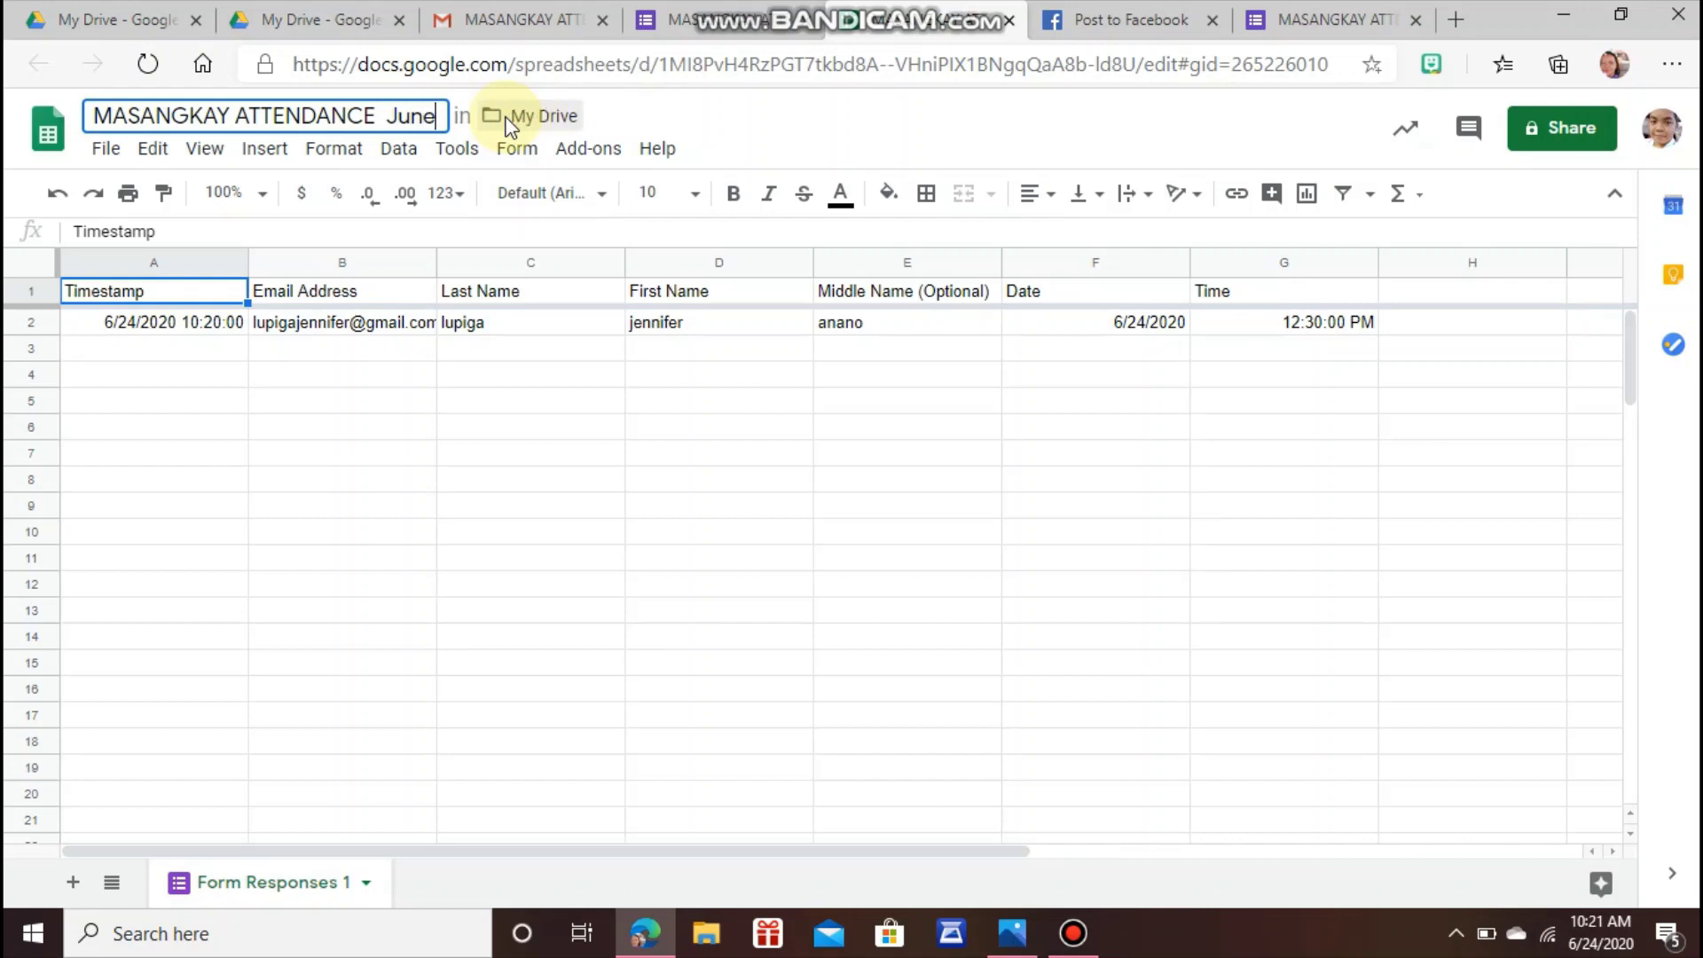
text( 24)
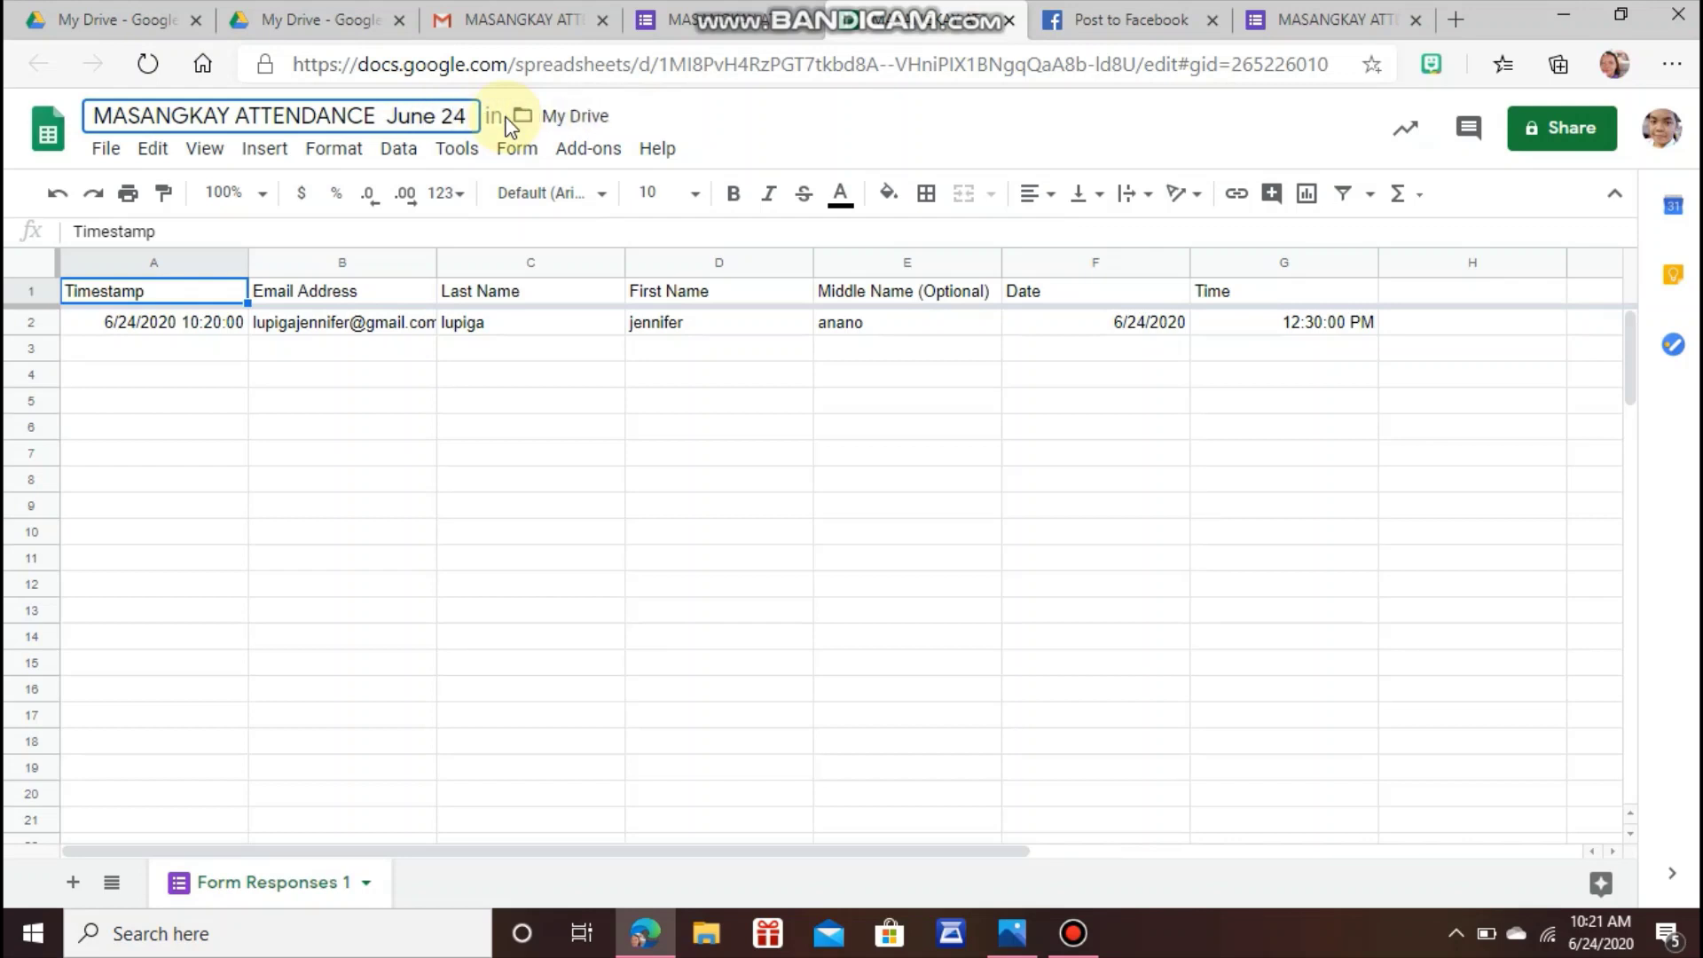
click(526, 382)
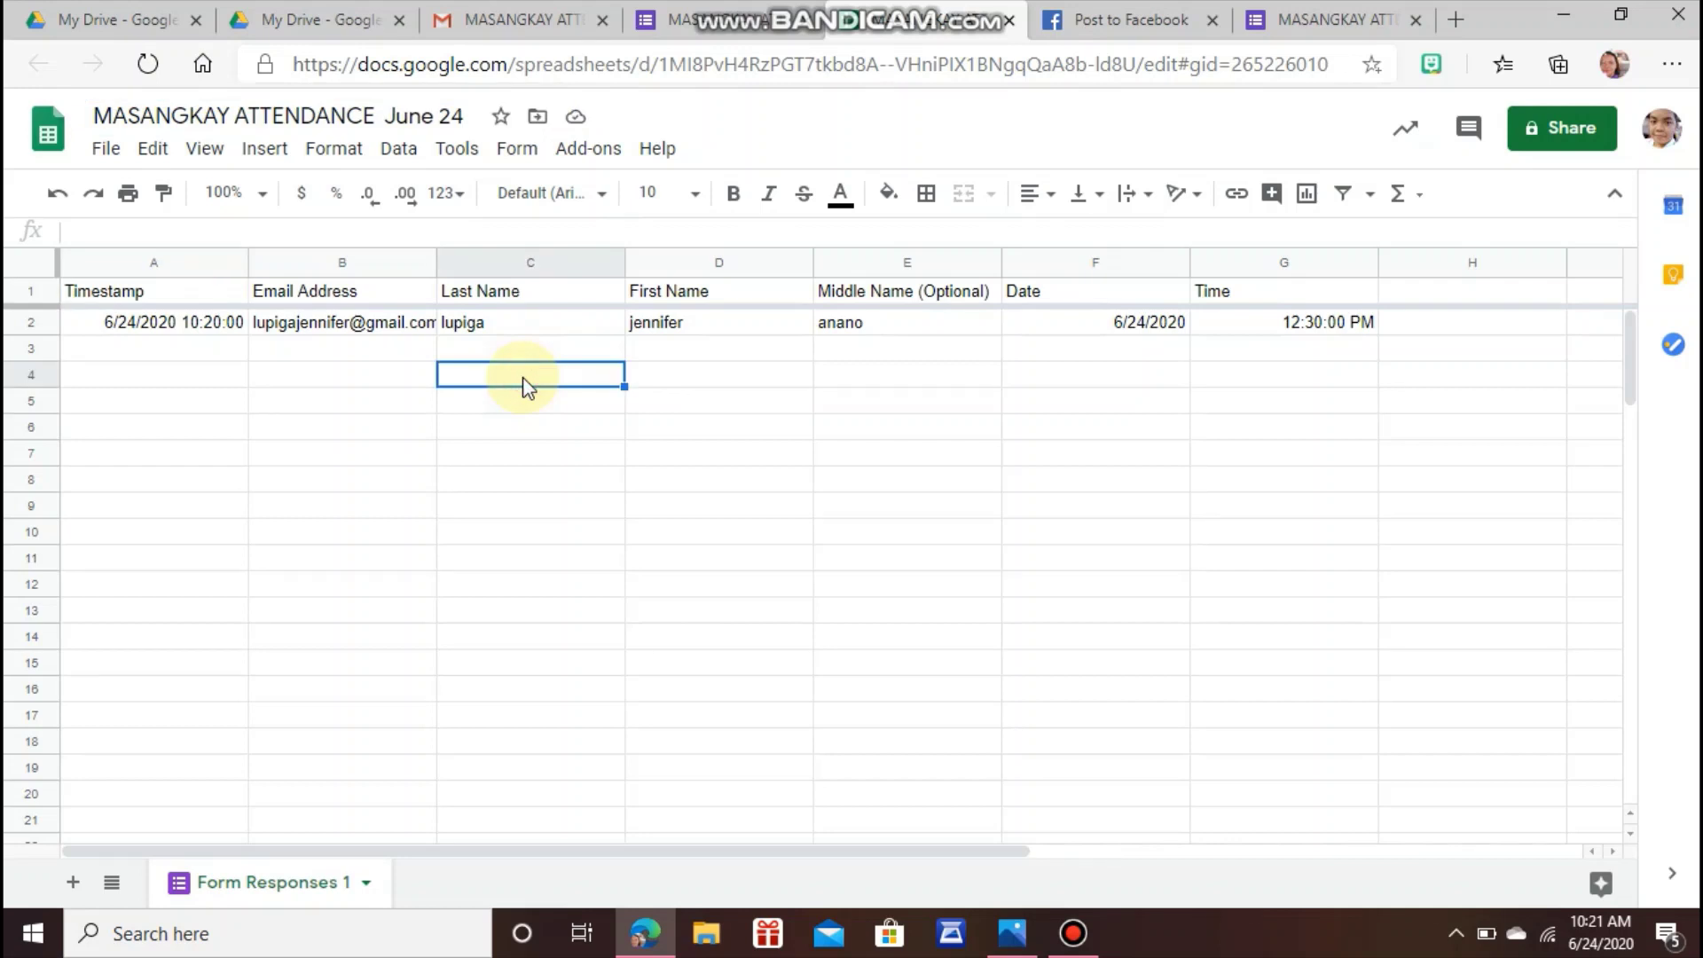